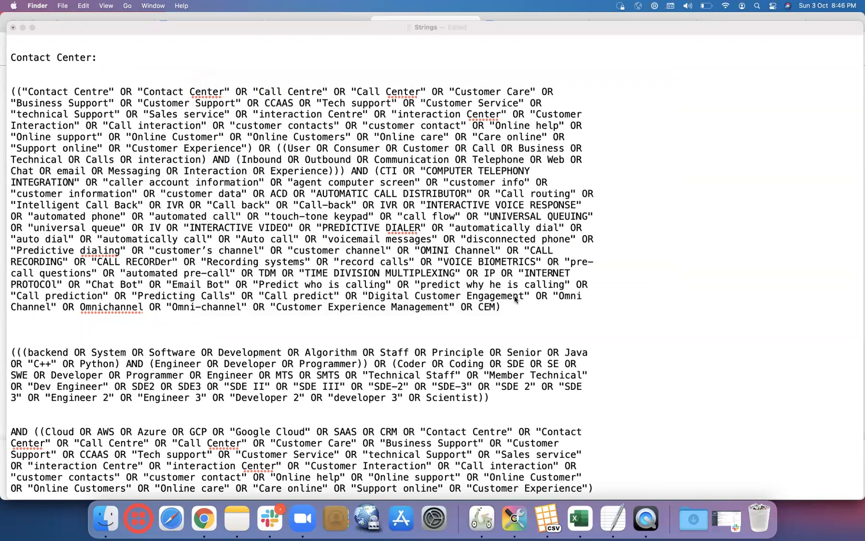
Switch to Moped and turn the first phrase below the last intitle string into ("seeking new job" |
{"action": "left_click", "coordinate": [274, 205]}
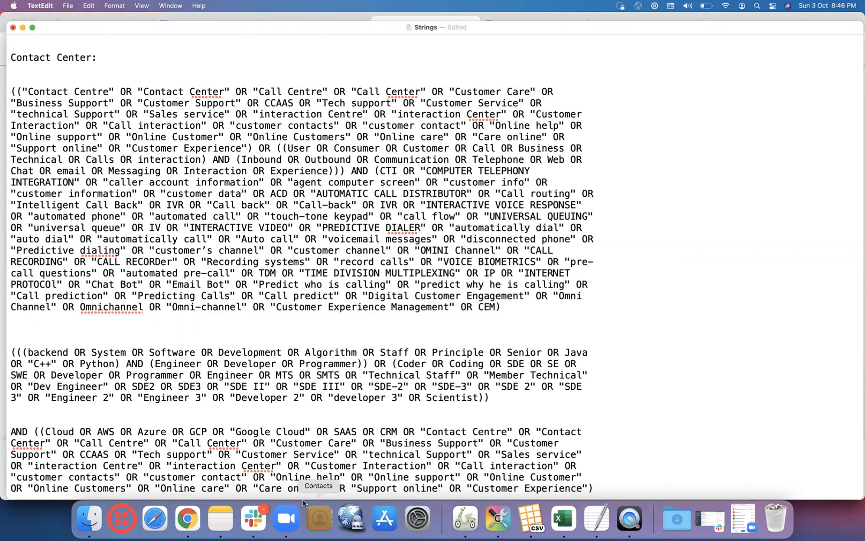
{"action": "left_click", "coordinate": [451, 516]}
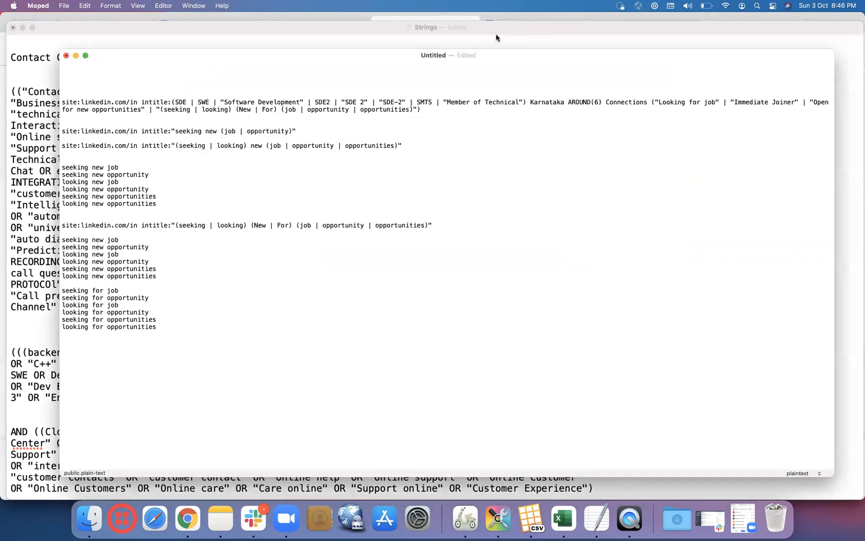
{"action": "left_click", "coordinate": [148, 209]}
{"action": "left_click", "coordinate": [60, 240]}
{"action": "type", "text": "(\""}
{"action": "type", "text": "\" |"}
Join the remaining seeking/looking "new" phrases of the lower list onto the line starting with ("seeking new job", separated by spaces
{"action": "left_click", "coordinate": [62, 247]}
{"action": "key", "text": "BackSpace"}
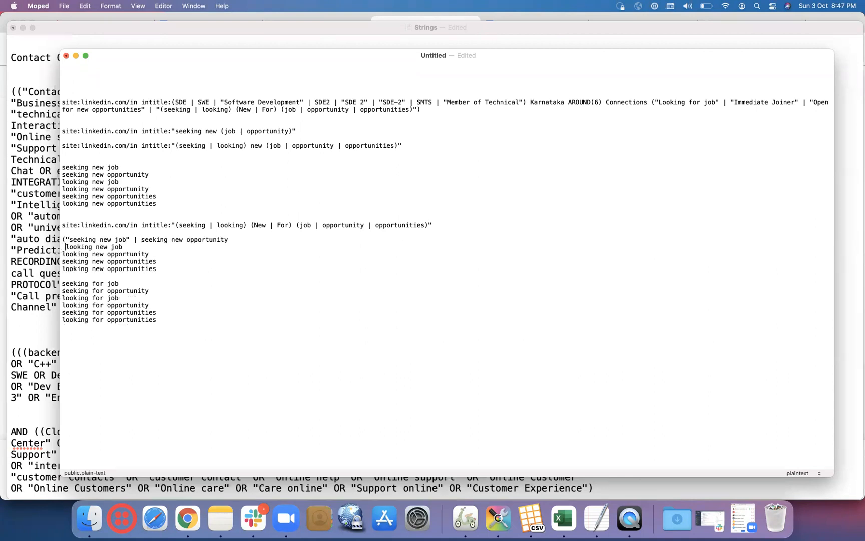
{"action": "key", "text": "BackSpace"}
{"action": "key", "text": "BackSpace"}
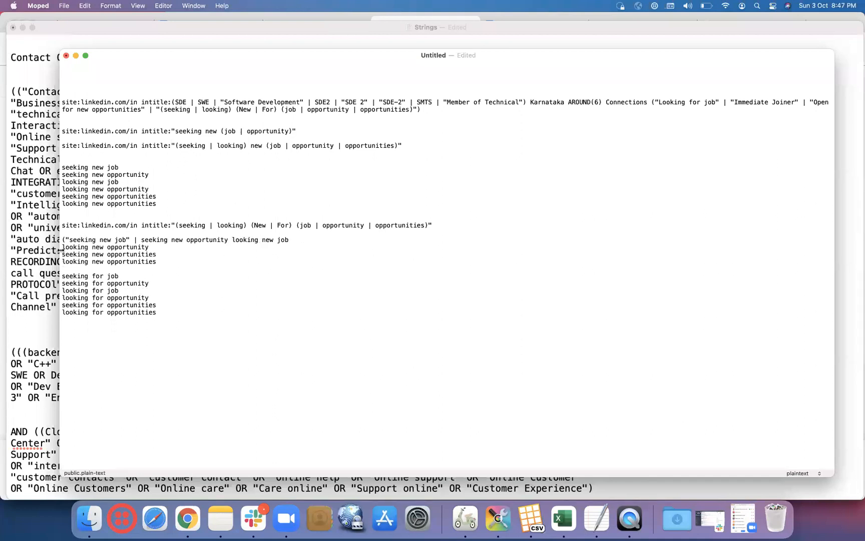
{"action": "left_click", "coordinate": [63, 246]}
{"action": "key", "text": "BackSpace"}
{"action": "key", "text": "BackSpace"}
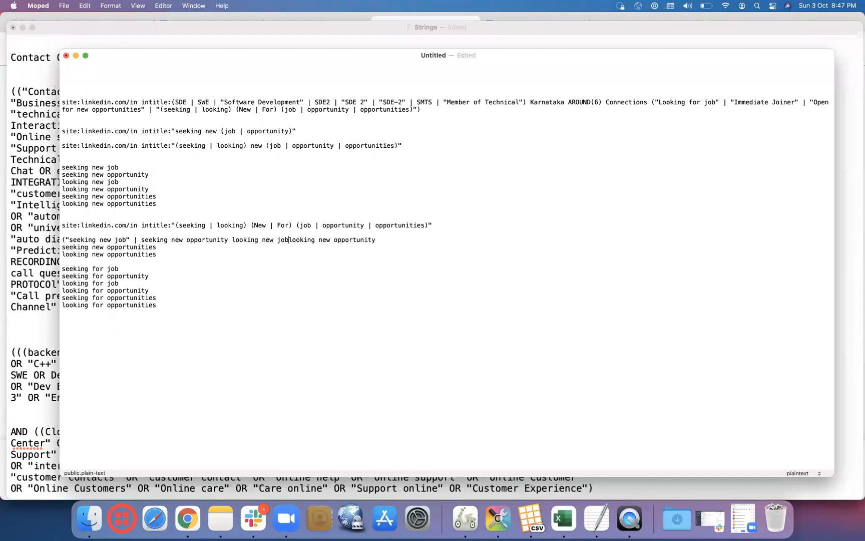
{"action": "type", "text": "b"}
{"action": "left_click", "coordinate": [60, 247]}
{"action": "key", "text": "BackSpace"}
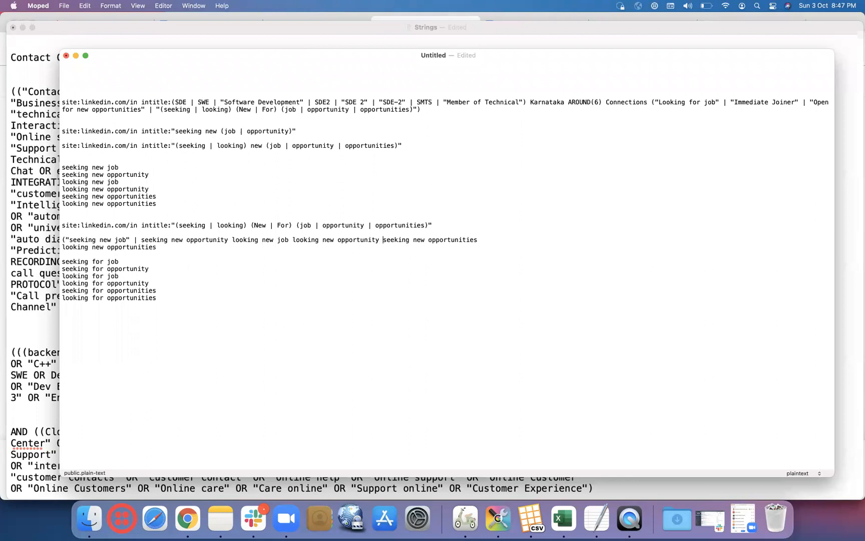
{"action": "left_click", "coordinate": [62, 247]}
{"action": "key", "text": "BackSpace"}
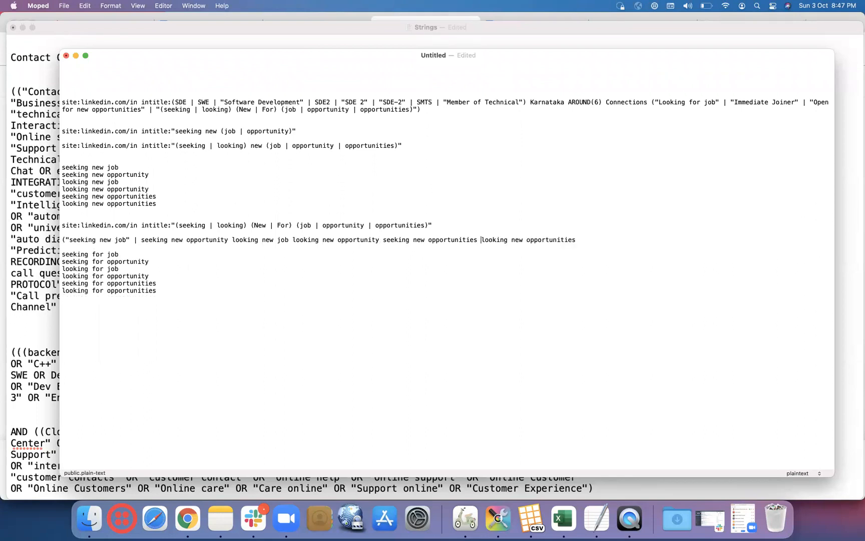
Remove the blank line and join all six seeking/looking "for" phrases onto the end of that same line, separated by spaces
{"action": "left_click", "coordinate": [61, 254]}
{"action": "key", "text": "BackSpace"}
{"action": "left_click", "coordinate": [62, 247]}
{"action": "key", "text": "BackSpace"}
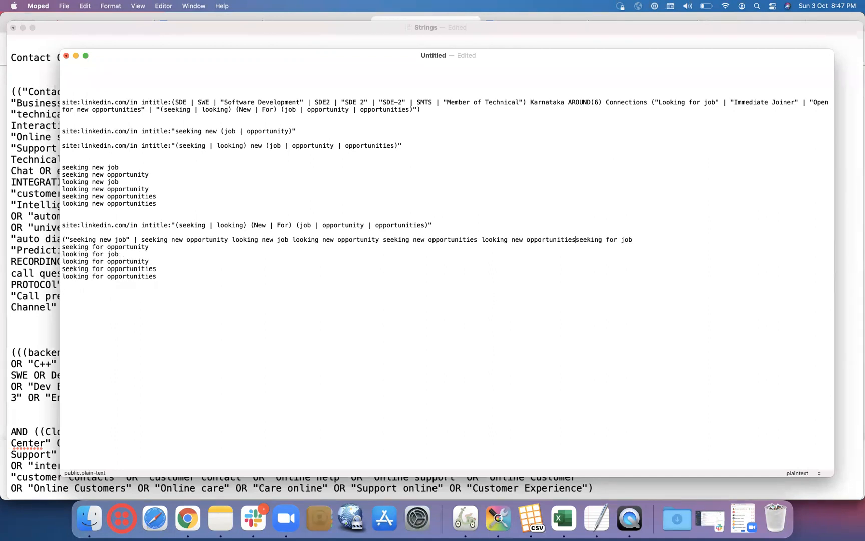
{"action": "left_click", "coordinate": [62, 247]}
{"action": "key", "text": "BackSpace"}
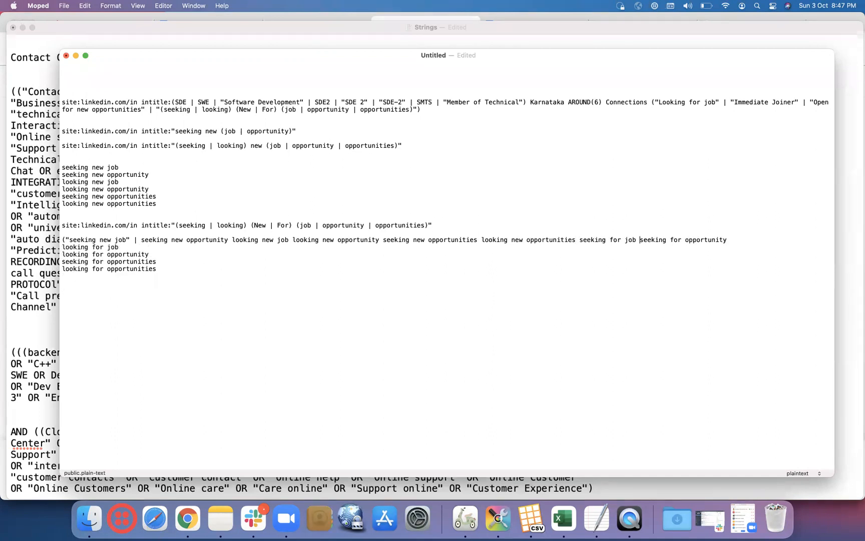
{"action": "left_click", "coordinate": [62, 247]}
{"action": "key", "text": "BackSpace"}
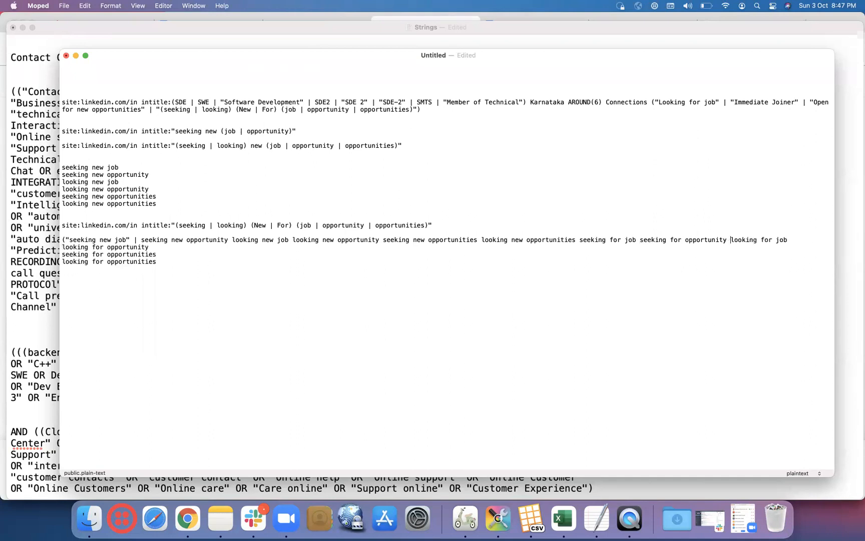
{"action": "left_click", "coordinate": [62, 247]}
{"action": "key", "text": "BackSpace"}
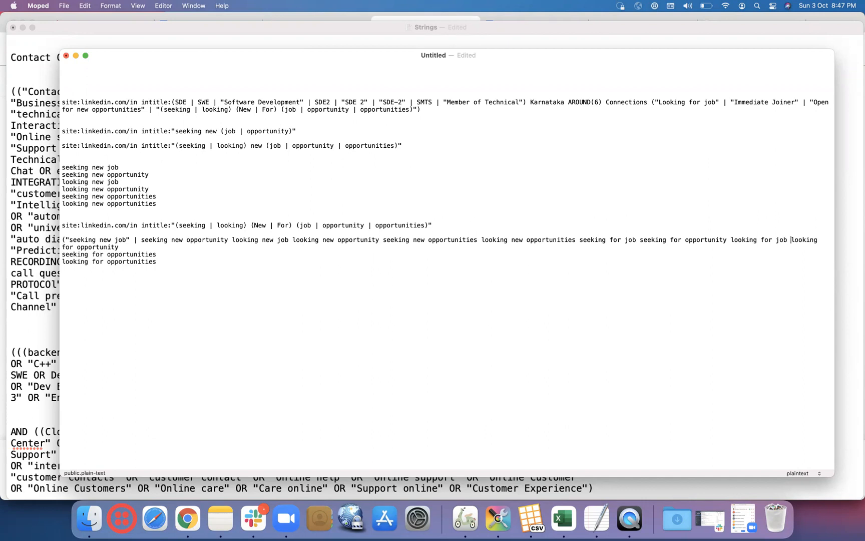
{"action": "left_click", "coordinate": [63, 255]}
{"action": "key", "text": "BackSpace"}
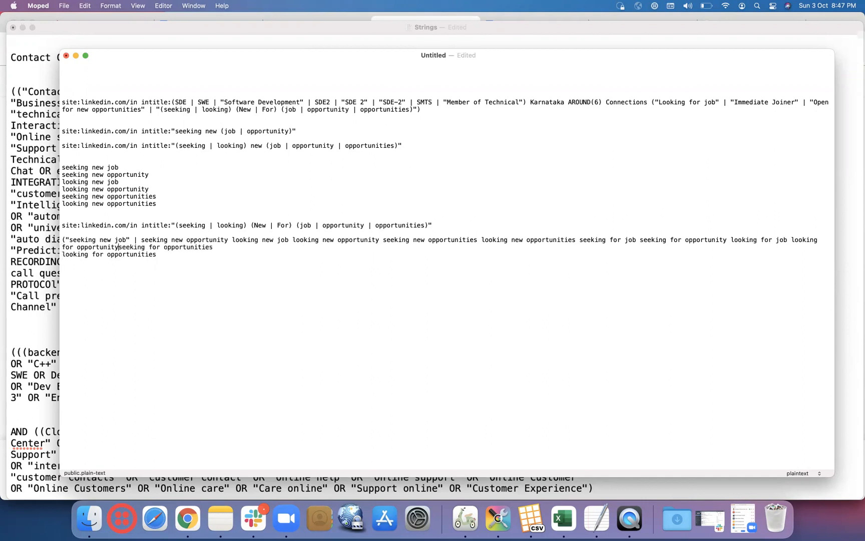
{"action": "left_click", "coordinate": [63, 255]}
{"action": "key", "text": "BackSpace"}
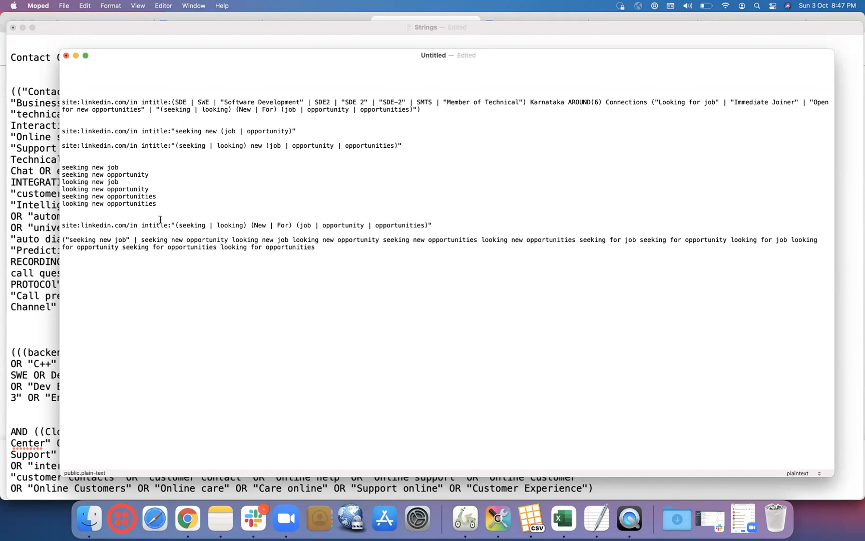
Enclose seeking new opportunity and looking new job in double quotes, adding a | separator after each
{"action": "left_click", "coordinate": [141, 239]}
{"action": "type", "text": "\""}
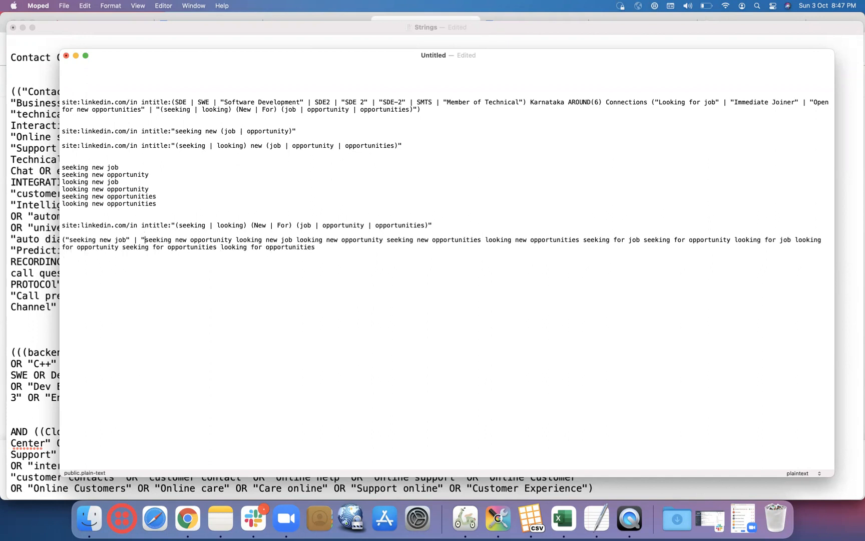
{"action": "left_click", "coordinate": [231, 239]}
{"action": "type", "text": "\" |"}
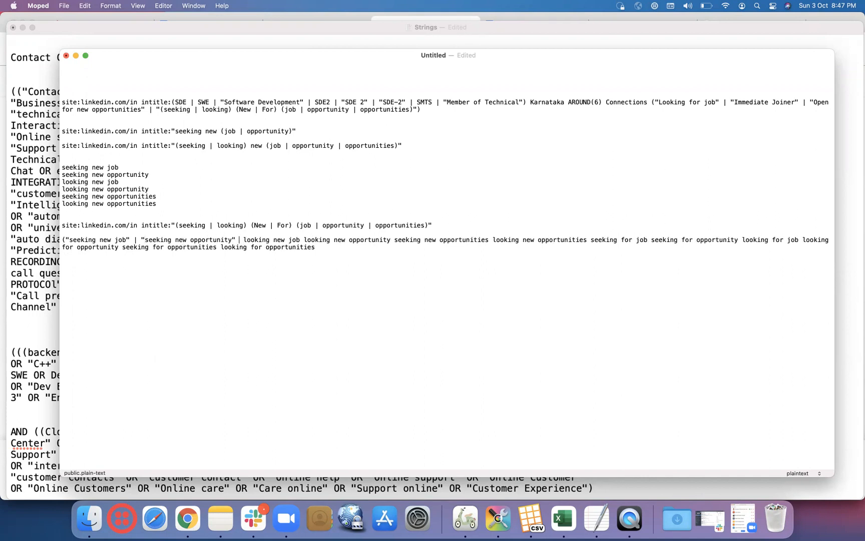
{"action": "key", "text": "Right"}
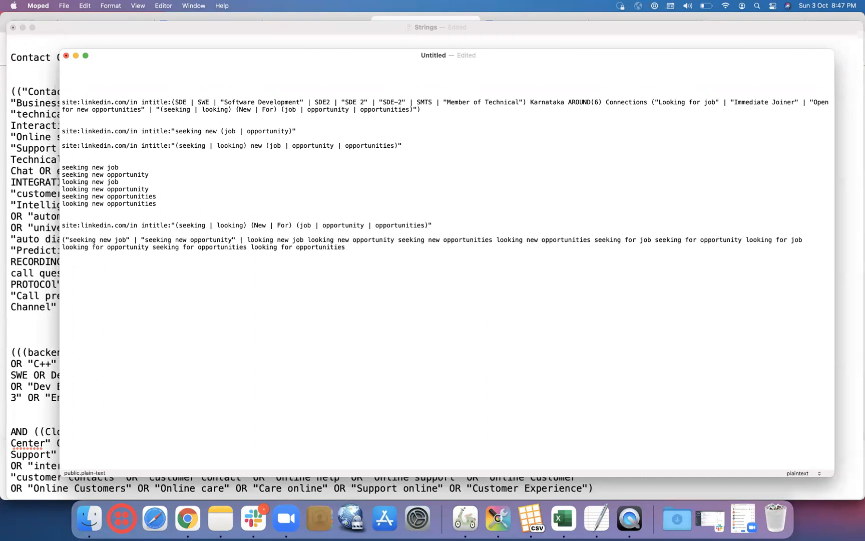
{"action": "type", "text": "\""}
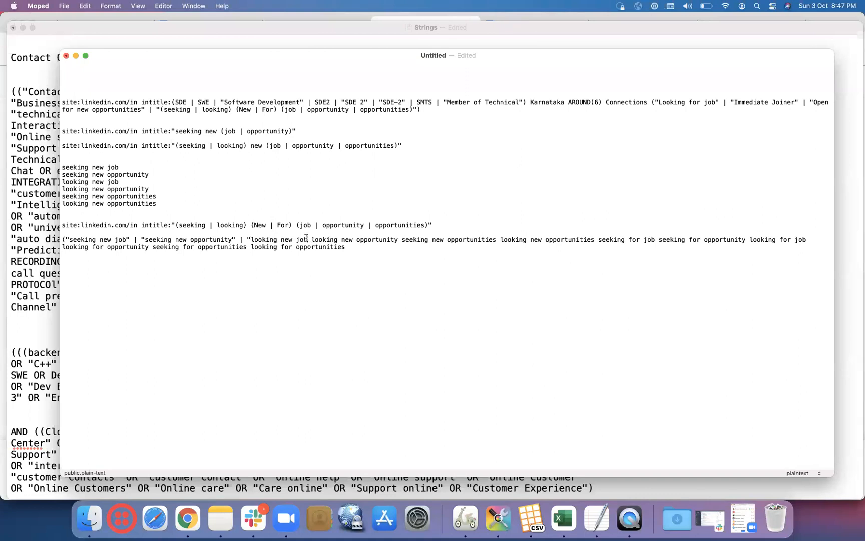
{"action": "type", "text": "\" |"}
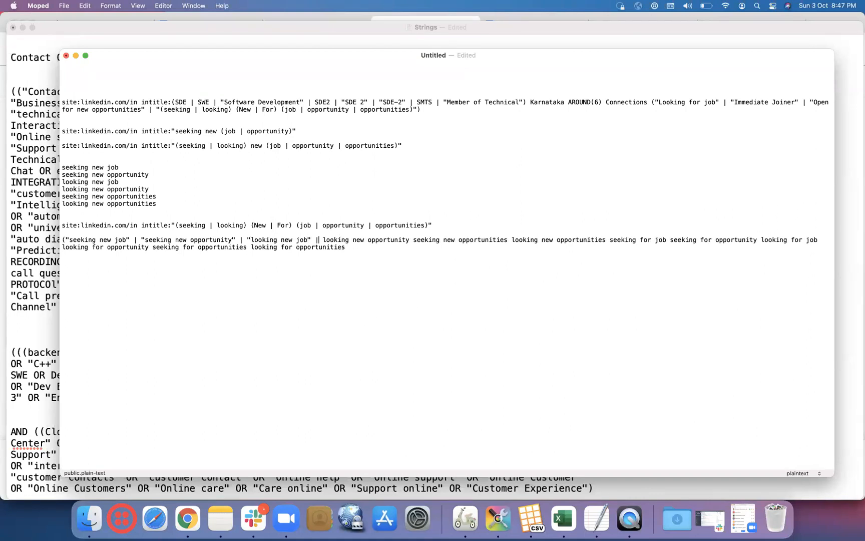
Enclose looking new opportunity, seeking new opportunities and looking new opportunities in double quotes, each followed by a | separator
{"action": "key", "text": "Up"}
{"action": "left_click", "coordinate": [323, 239]}
{"action": "type", "text": "\""}
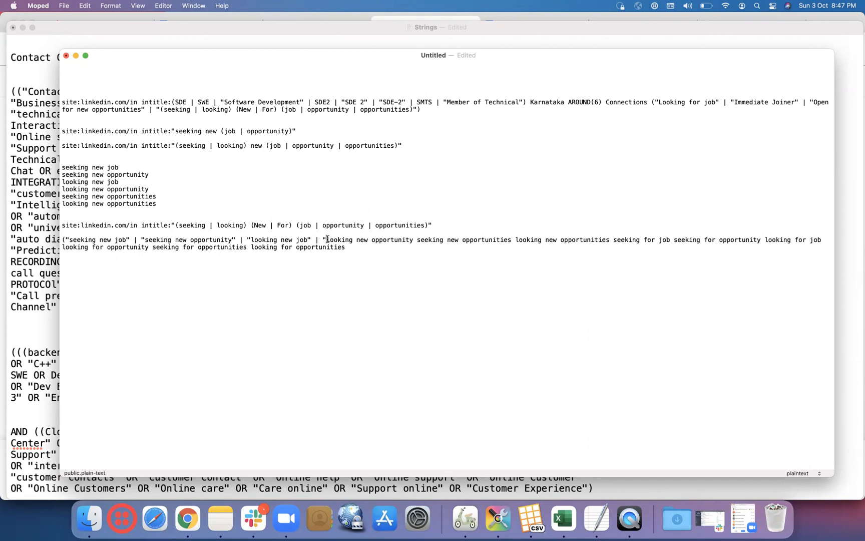
{"action": "left_click", "coordinate": [413, 239]}
{"action": "type", "text": "\" "}
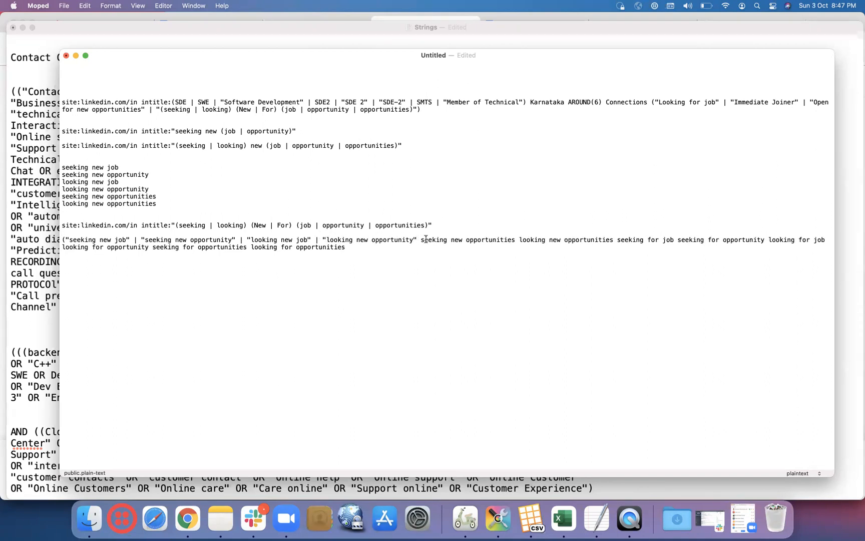
{"action": "type", "text": "|"}
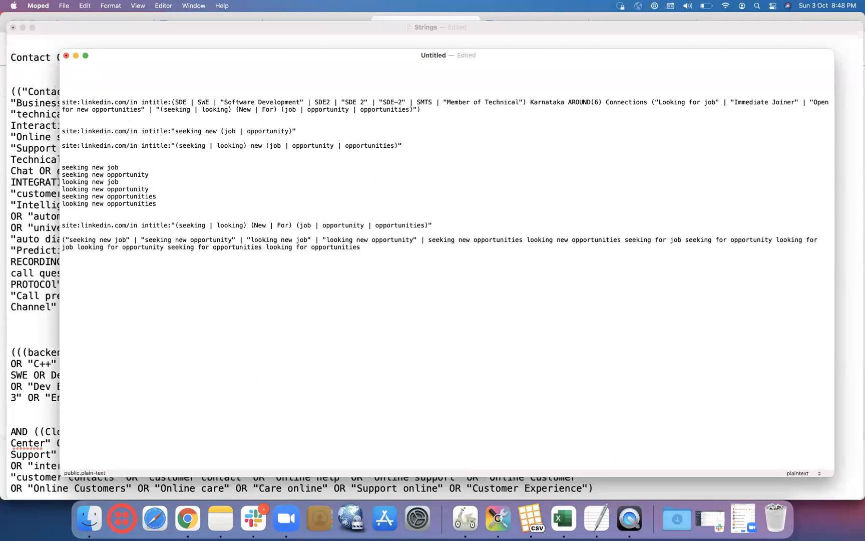
{"action": "type", "text": " \""}
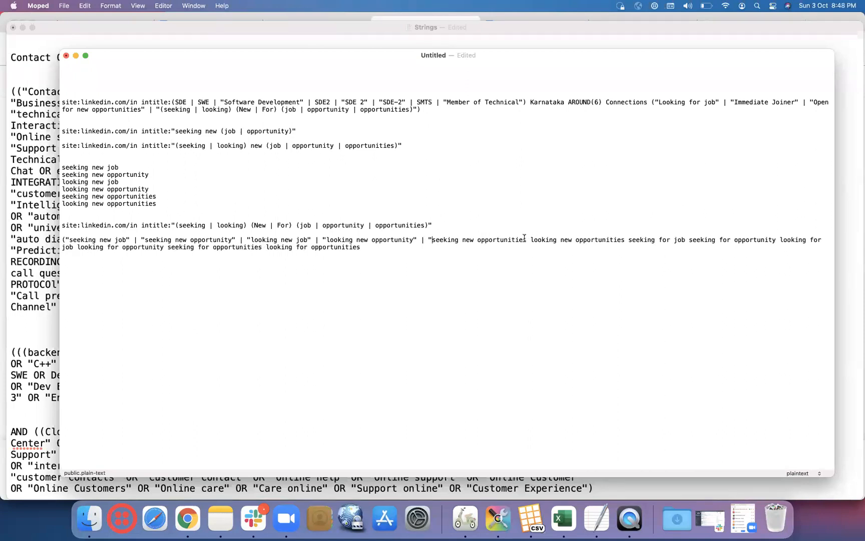
{"action": "type", "text": "\" "}
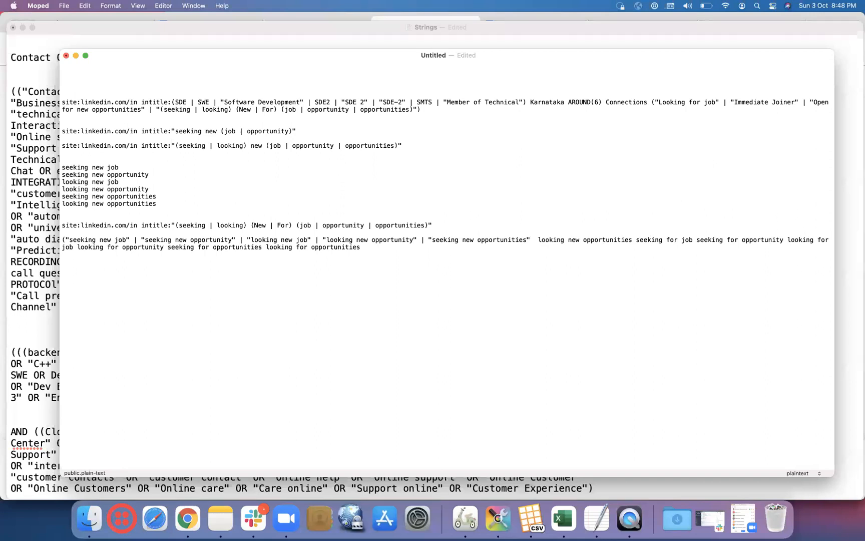
{"action": "type", "text": "|\""}
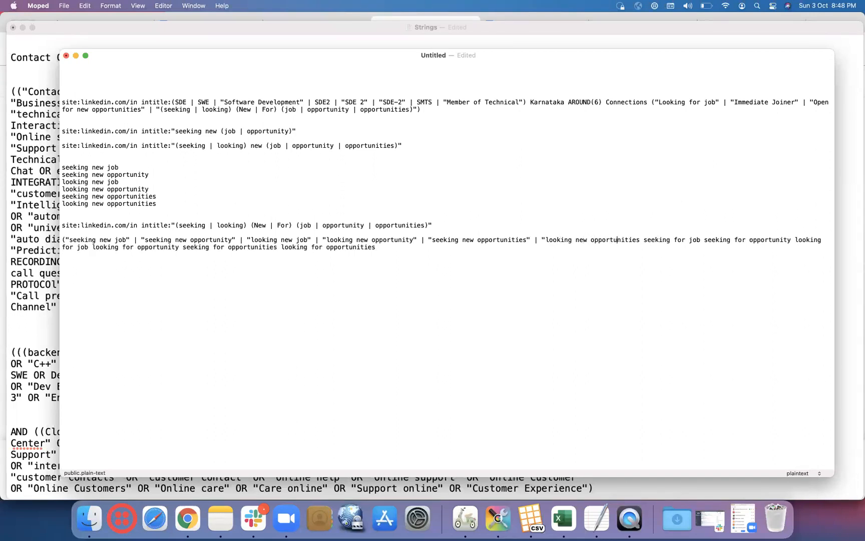
{"action": "type", "text": "\" |"}
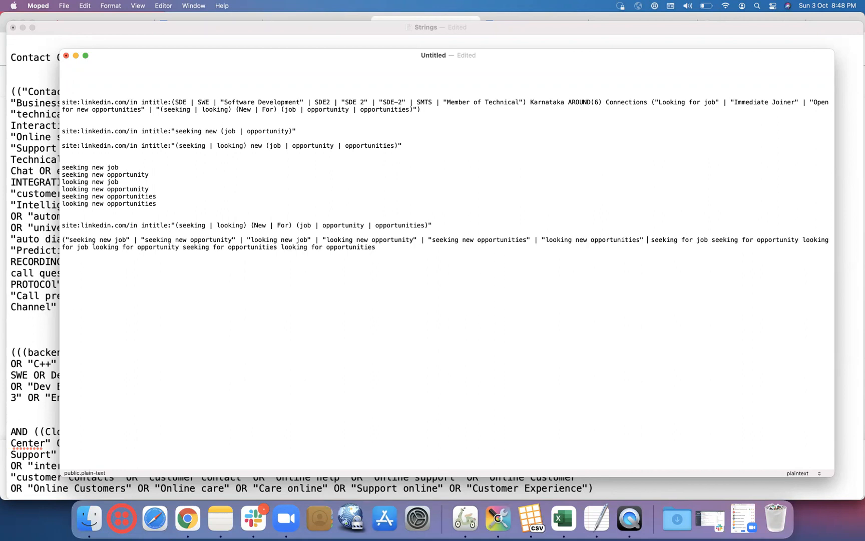
Enclose seeking for job, seeking for opportunity and looking for job in double quotes, each followed by a | separator
{"action": "type", "text": "\""}
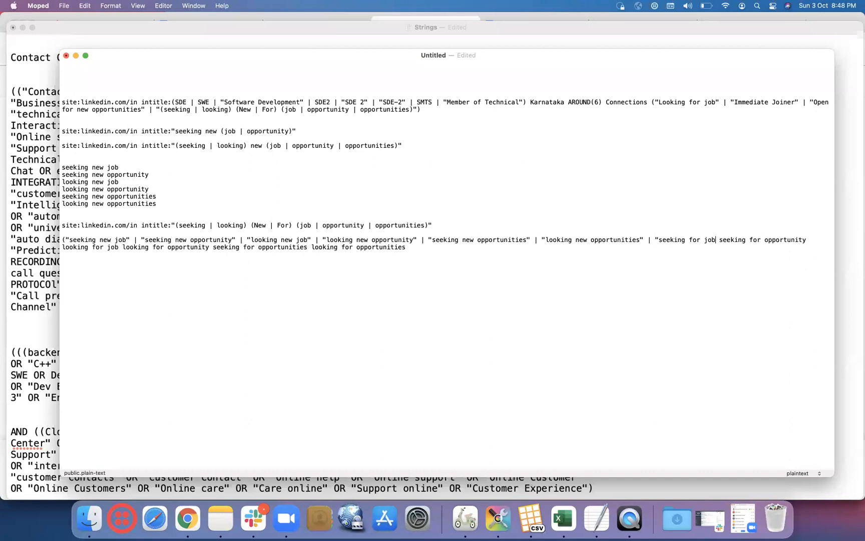
{"action": "type", "text": "\" |\""}
{"action": "type", "text": "|"}
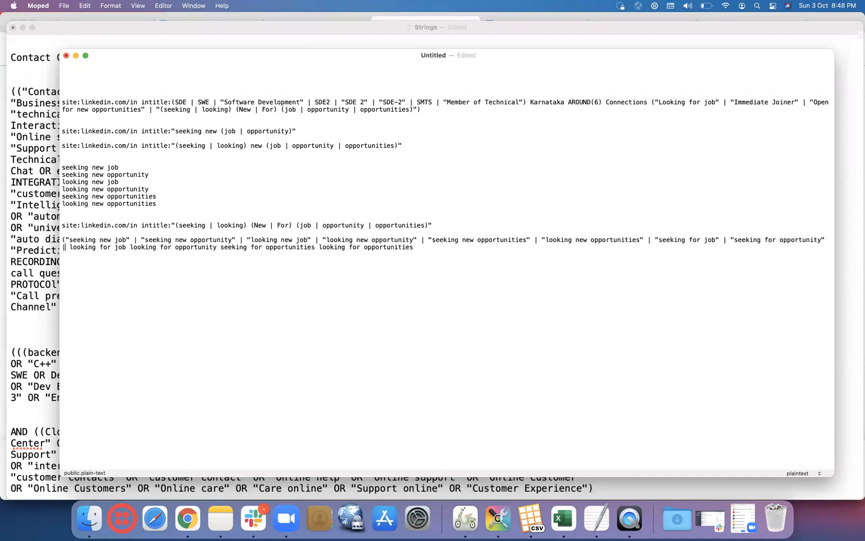
{"action": "type", "text": "\""}
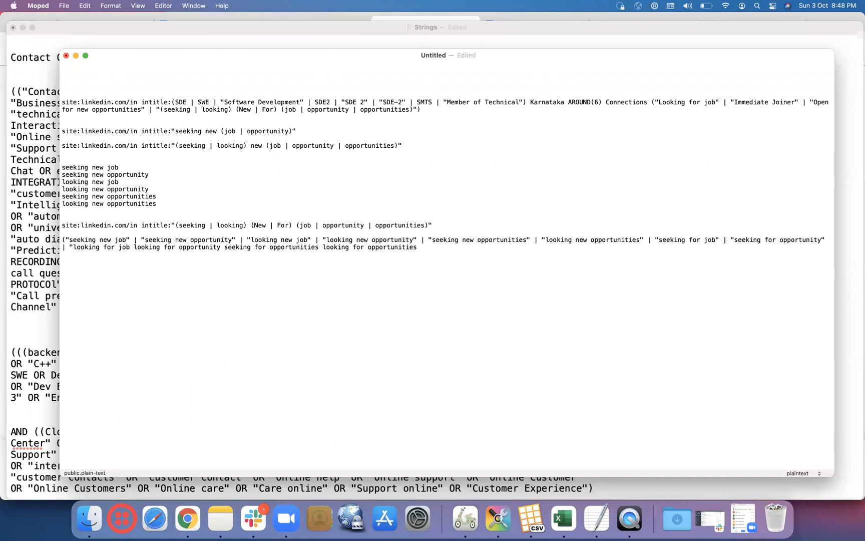
{"action": "type", "text": "\" |"}
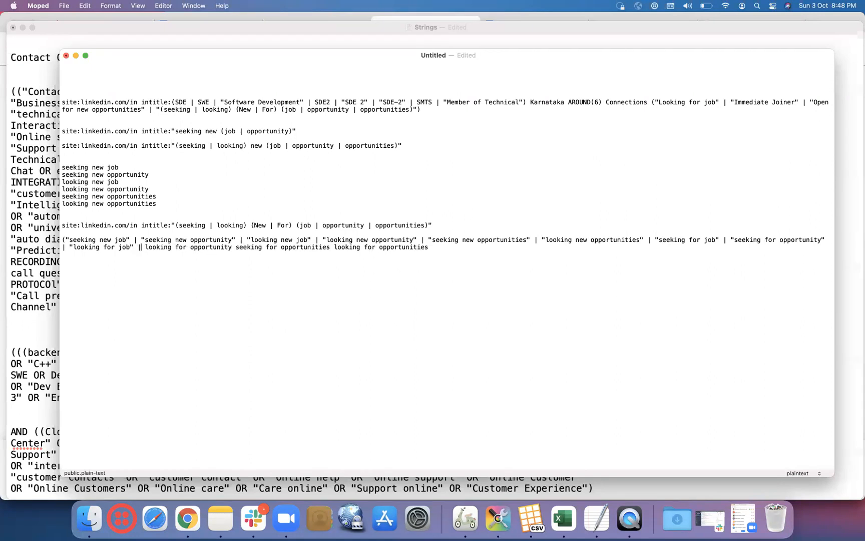
Enclose looking for opportunity and seeking for opportunities in double quotes, each followed by a | separator
{"action": "type", "text": "\""}
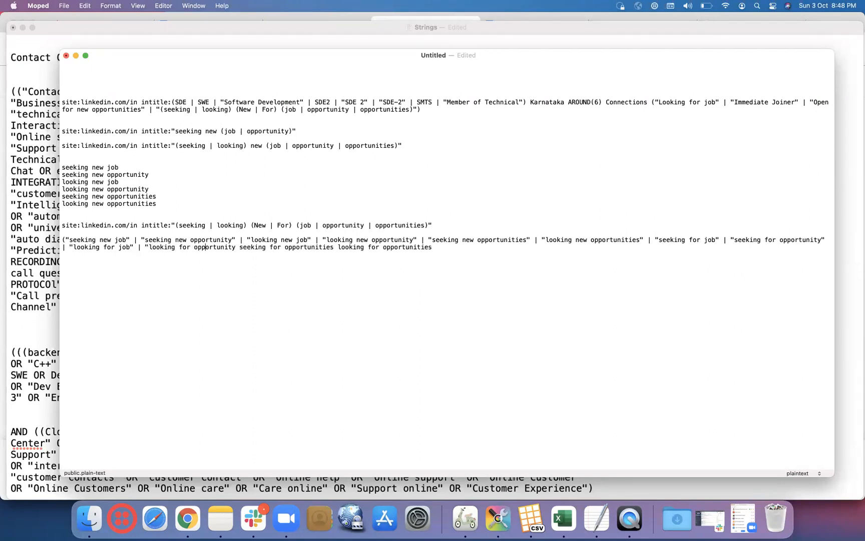
{"action": "type", "text": "\""}
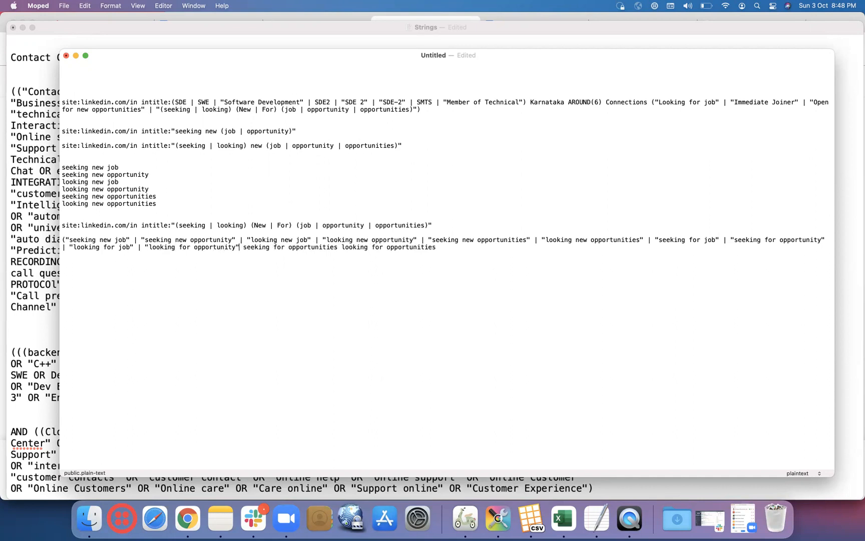
{"action": "key", "text": "Right"}
{"action": "type", "text": "| "}
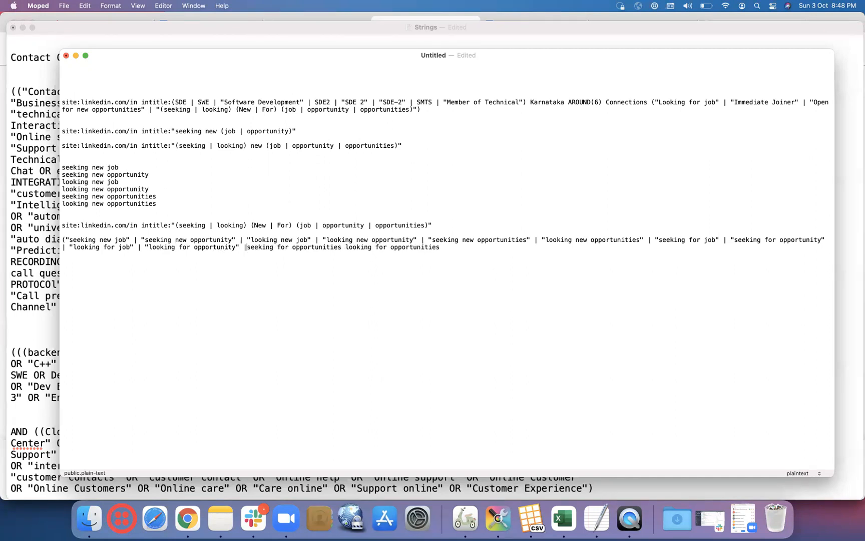
{"action": "type", "text": "\""}
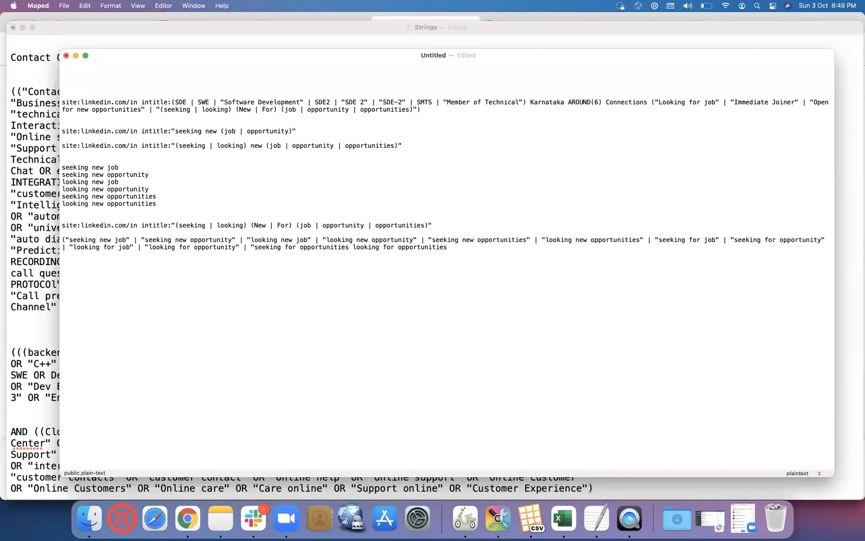
{"action": "key", "text": "Right"}
{"action": "key", "text": "Right"}
{"action": "key", "text": "Right"}
{"action": "key", "text": "Right"}
{"action": "key", "text": "Right"}
{"action": "key", "text": "Right"}
{"action": "key", "text": "Right"}
{"action": "key", "text": "Right"}
{"action": "key", "text": "Right"}
{"action": "key", "text": "Right"}
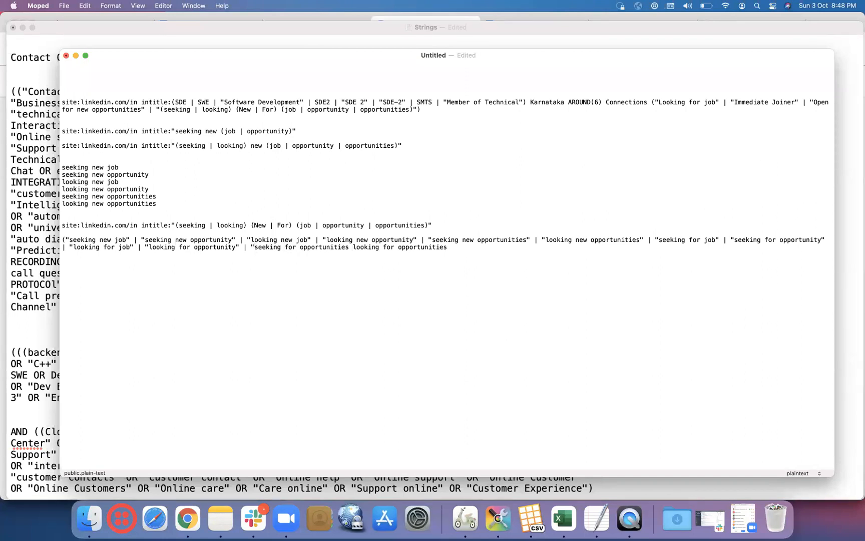
{"action": "type", "text": "\" | "}
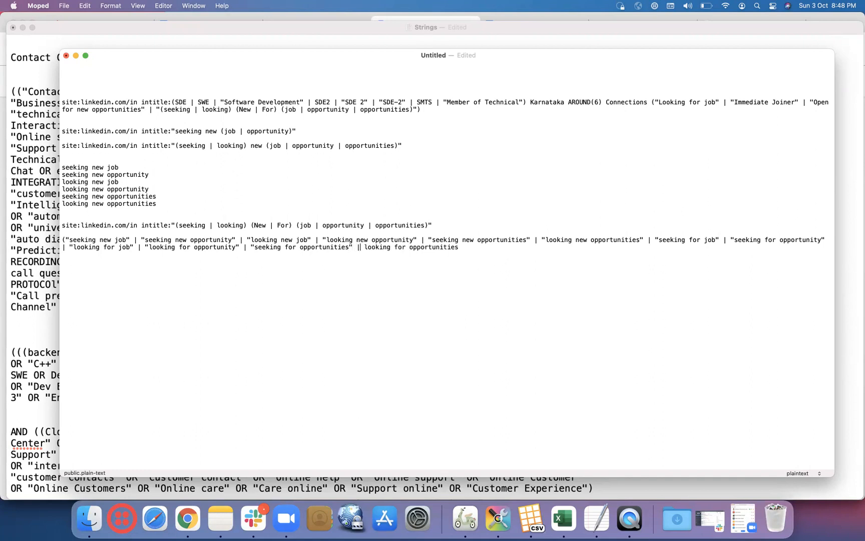
Enclose looking for opportunities in double quotes and close the phrase group with a parenthesis
{"action": "type", "text": "\""}
{"action": "key", "text": "Right"}
{"action": "key", "text": "Right"}
{"action": "key", "text": "Right"}
{"action": "key", "text": "Right"}
{"action": "key", "text": "Right"}
{"action": "key", "text": "Right"}
{"action": "type", "text": "\")"}
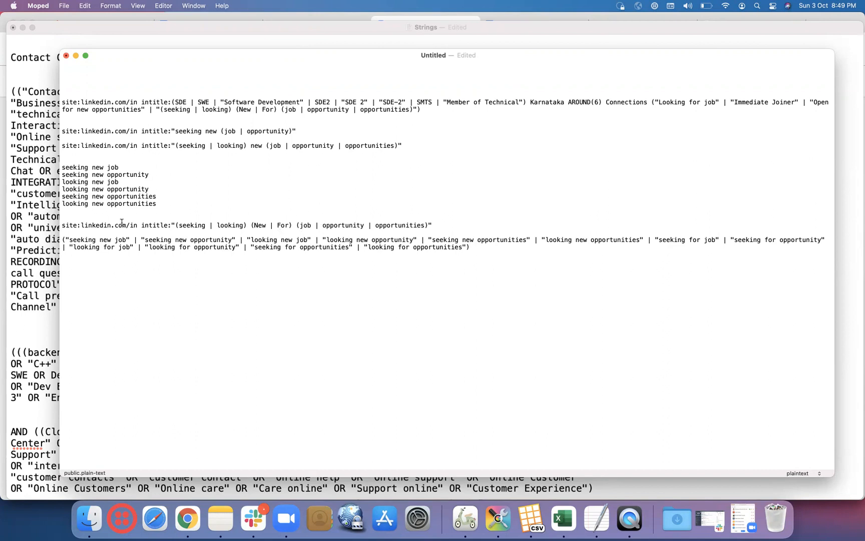
Copy site:linkedin.com/in from the intitle line and insert it before the parenthesised group of quoted phrases
{"action": "left_click_drag", "start_coordinate": [138, 226], "coordinate": [63, 224]}
{"action": "key", "text": "super+c"}
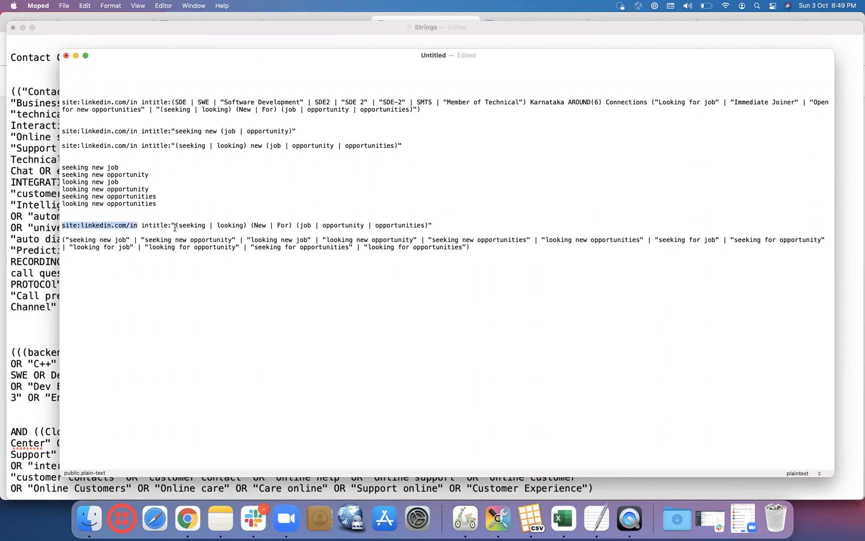
{"action": "left_click", "coordinate": [62, 239]}
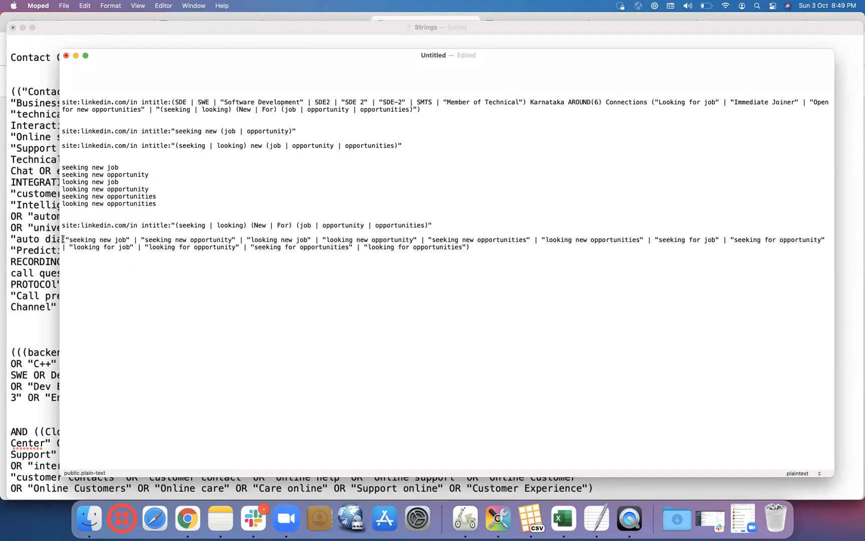
{"action": "key", "text": "super+v"}
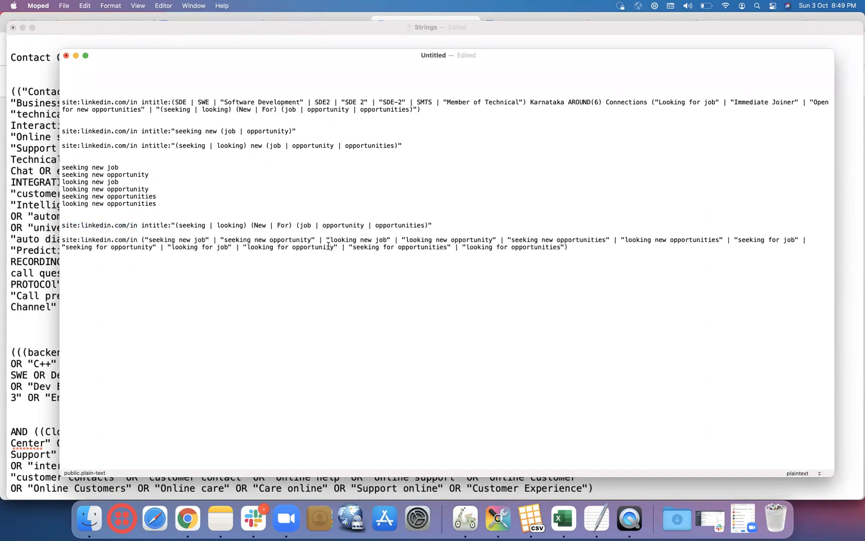
Copy the full quoted-phrase string, search Google for it in Chrome's empty tab, and accept the suggested query correction
{"action": "left_click_drag", "start_coordinate": [571, 249], "coordinate": [58, 239]}
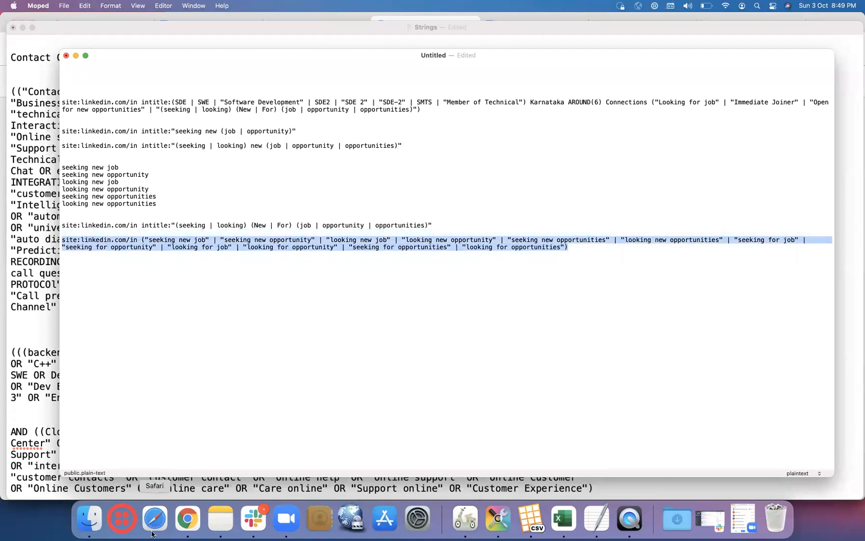
{"action": "left_click", "coordinate": [187, 519]}
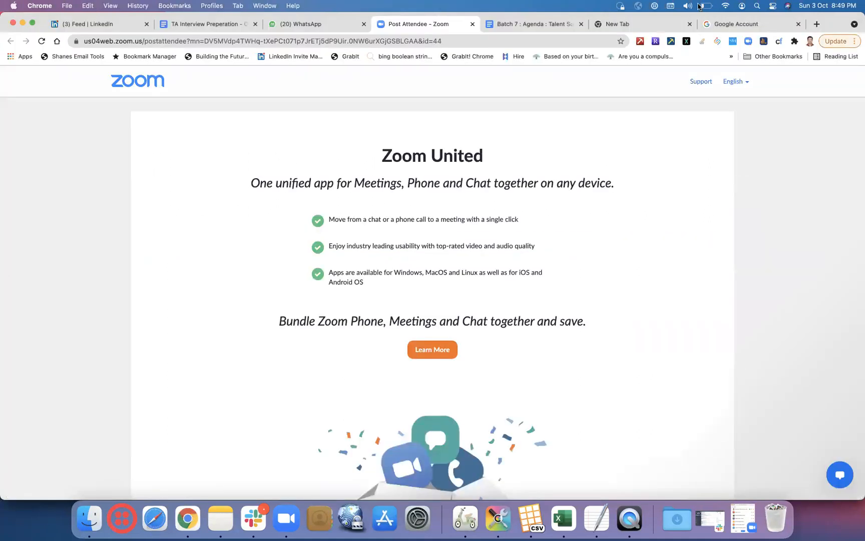
{"action": "left_click", "coordinate": [809, 41]}
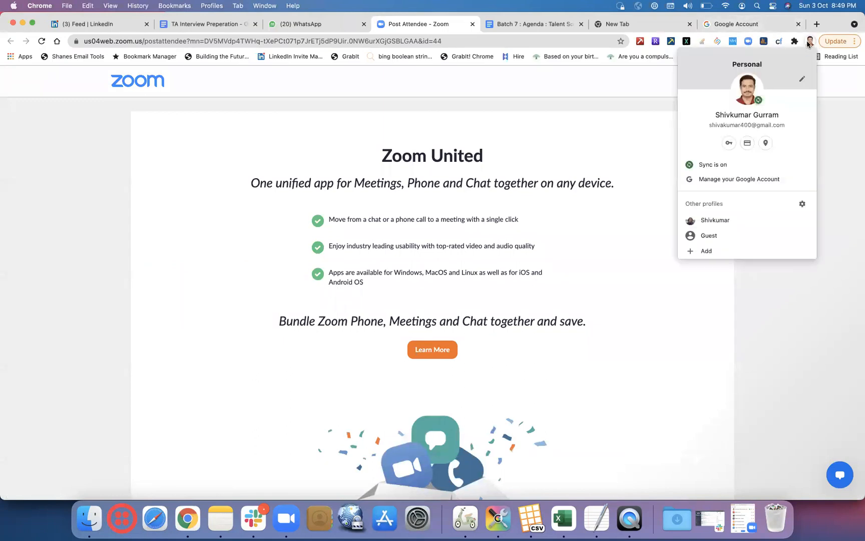
{"action": "left_click", "coordinate": [671, 23]}
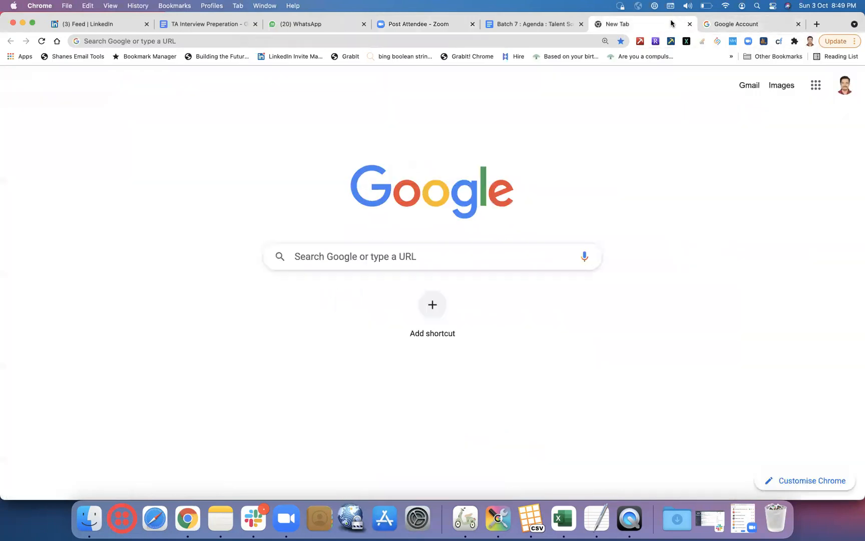
{"action": "left_click", "coordinate": [457, 42]}
{"action": "key", "text": "super+v"}
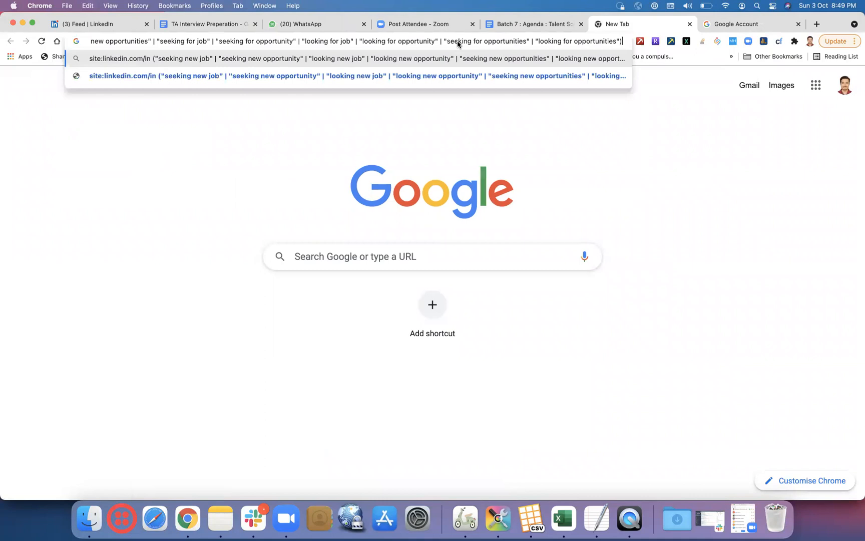
{"action": "key", "text": "Return"}
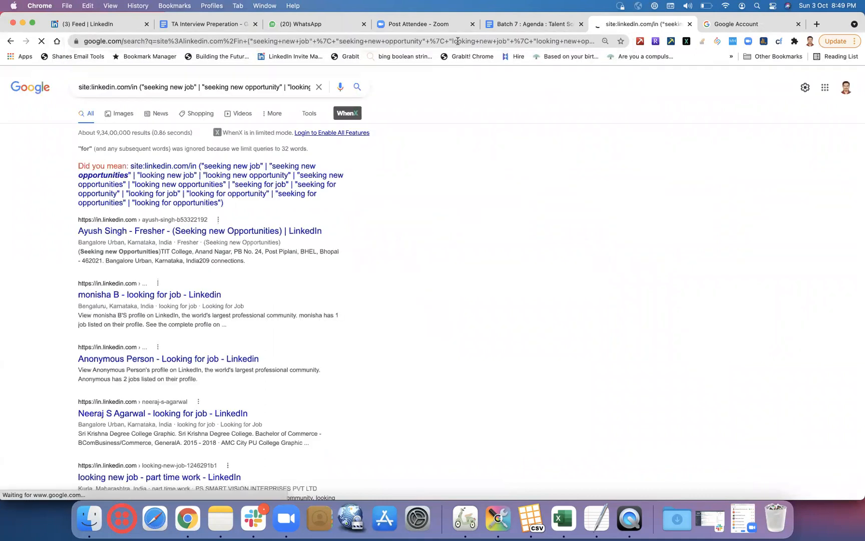
{"action": "left_click", "coordinate": [205, 185]}
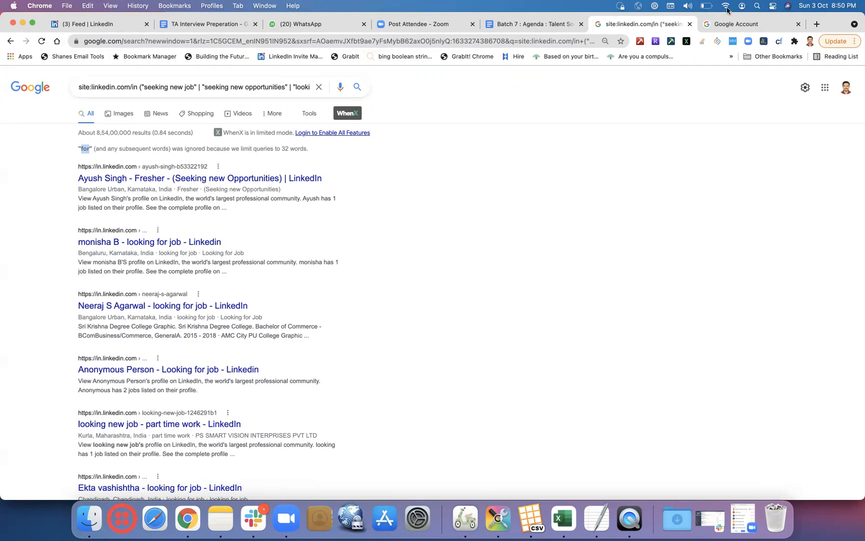
Copy site:linkedin.com/in intitle:"(seeking | looking) (New | For) (job | opportunity | opportunities)" from Moped and search Google for it in Chrome's Google Account tab
{"action": "left_click", "coordinate": [729, 25]}
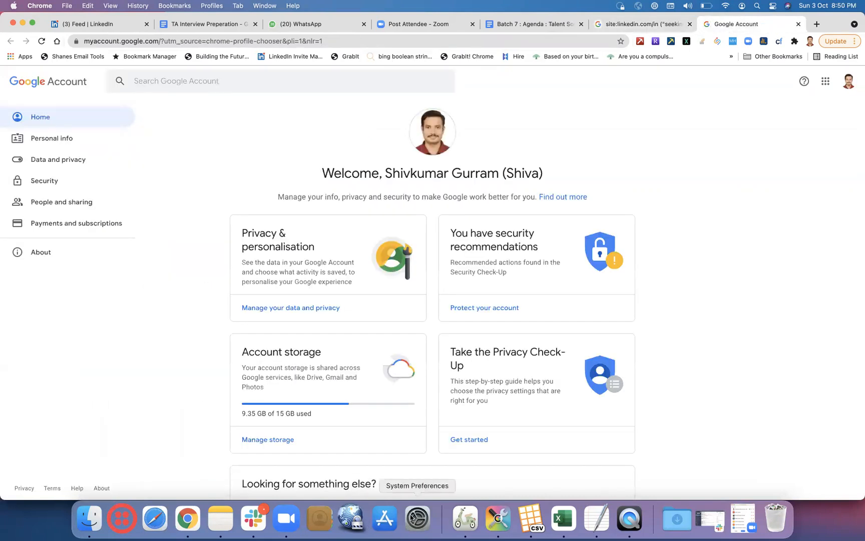
{"action": "left_click", "coordinate": [475, 524]}
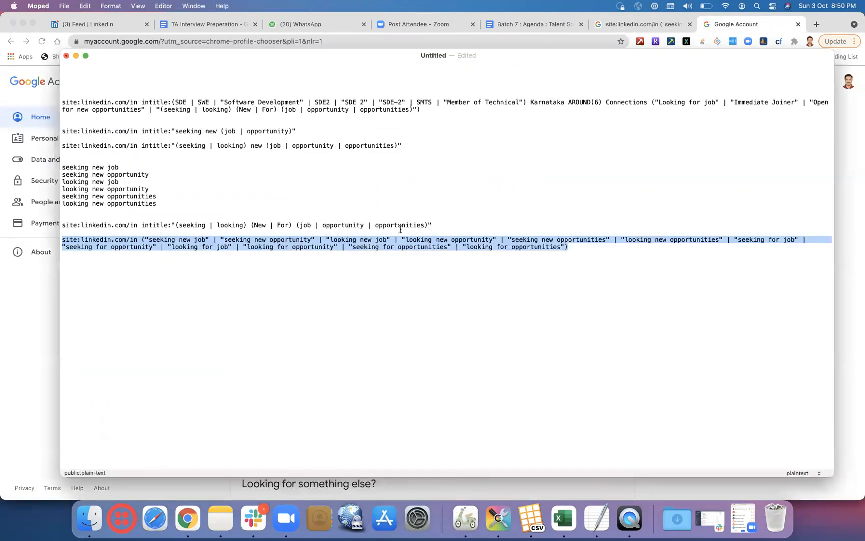
{"action": "left_click_drag", "start_coordinate": [433, 225], "coordinate": [48, 224]}
{"action": "key", "text": "super+c"}
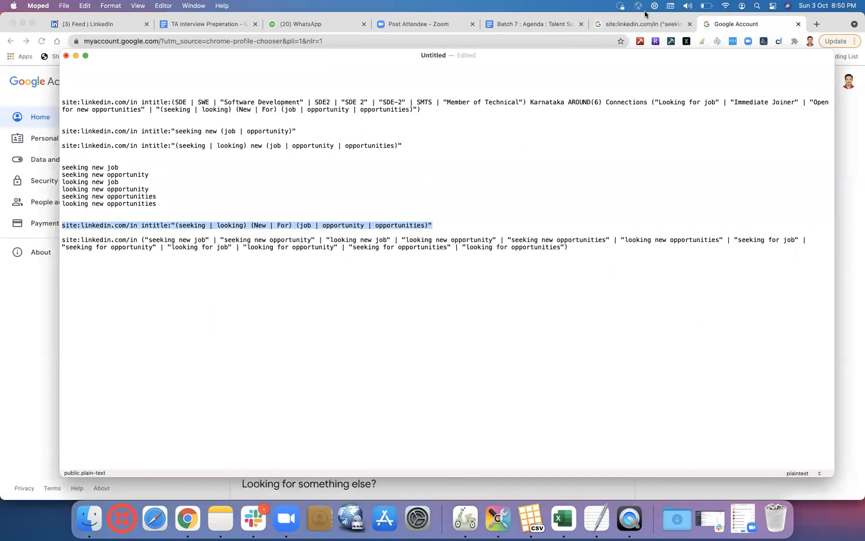
{"action": "left_click", "coordinate": [615, 26]}
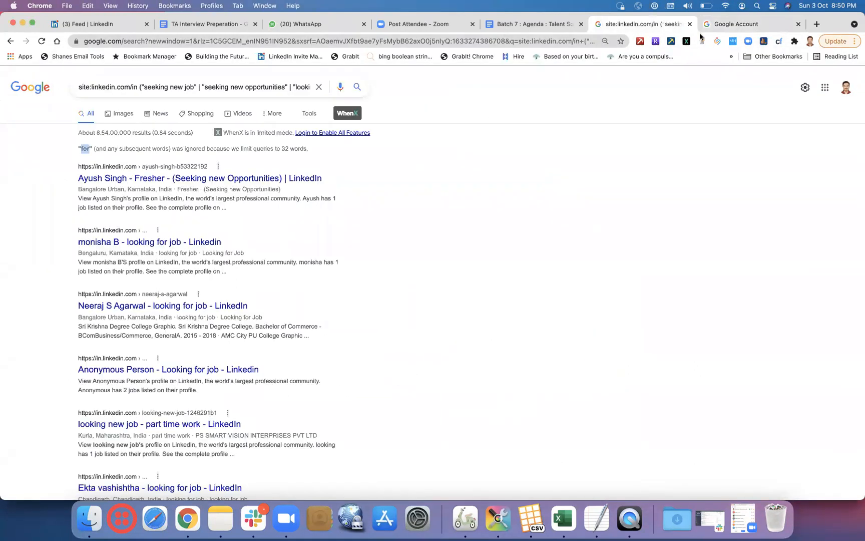
{"action": "left_click", "coordinate": [732, 24]}
{"action": "left_click", "coordinate": [539, 40]}
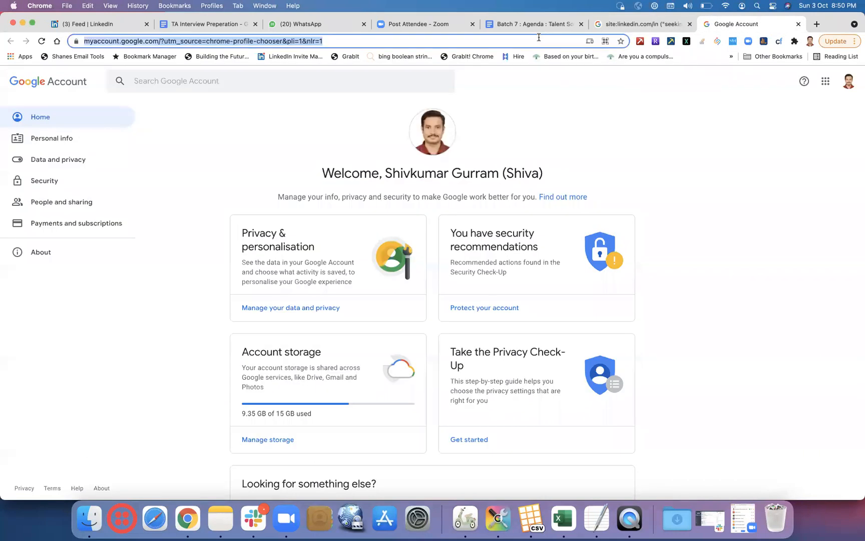
{"action": "key", "text": "super+v"}
{"action": "key", "text": "Return"}
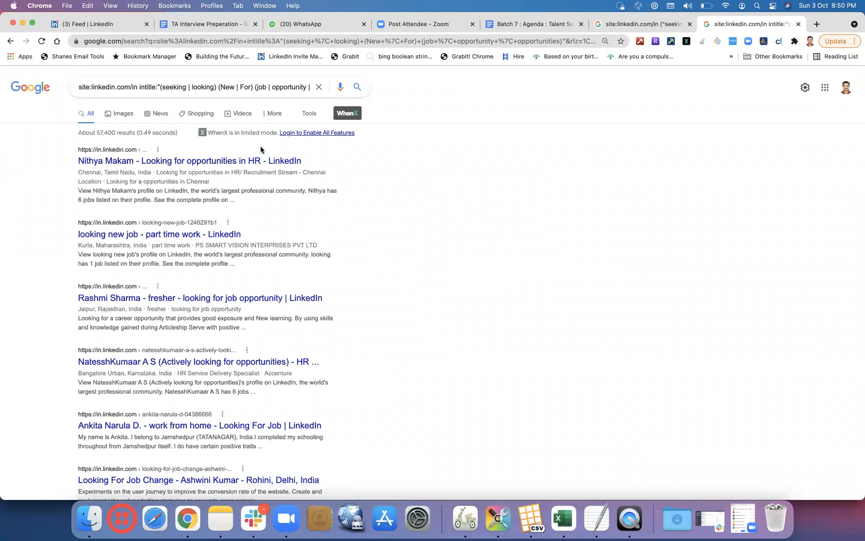
Compare the result counts of the quoted-phrase and intitle searches, and read the end of the long quoted-phrase query for ignored words
{"action": "left_click", "coordinate": [613, 23]}
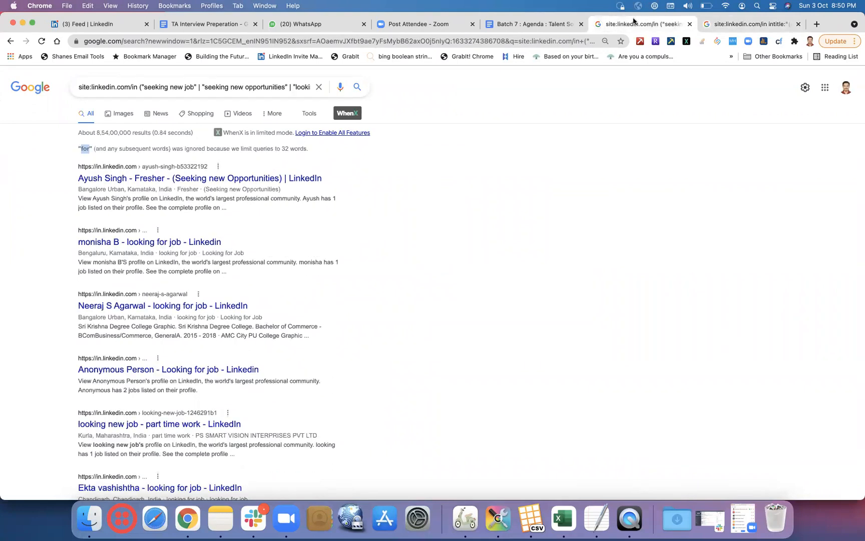
{"action": "left_click", "coordinate": [707, 25]}
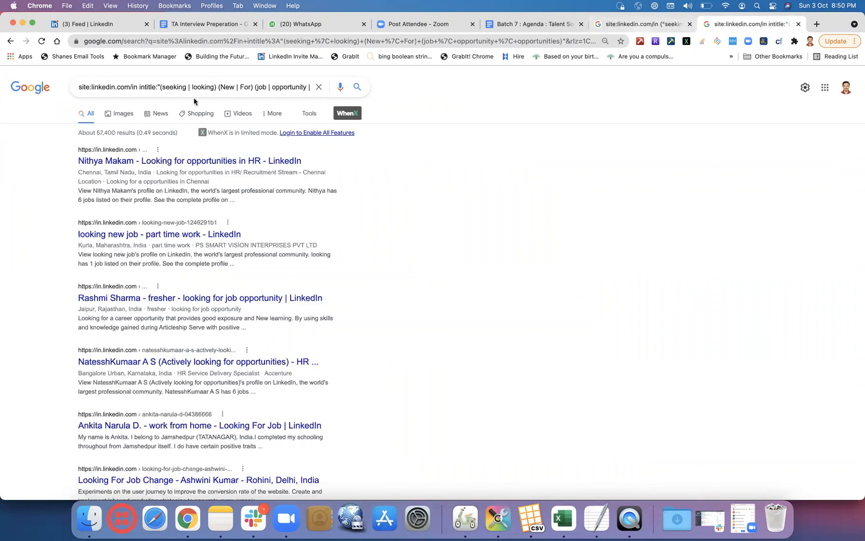
{"action": "left_click_drag", "start_coordinate": [96, 131], "coordinate": [117, 132]}
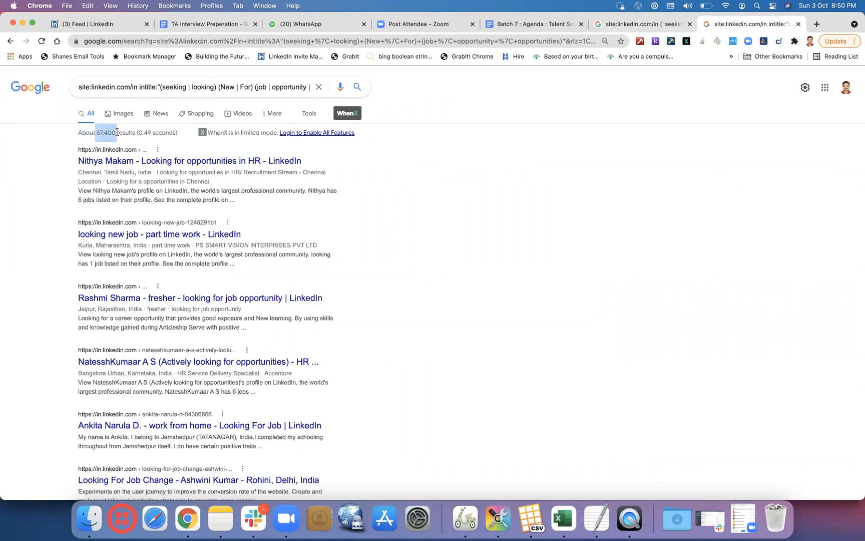
{"action": "left_click", "coordinate": [430, 160]}
{"action": "left_click", "coordinate": [637, 26]}
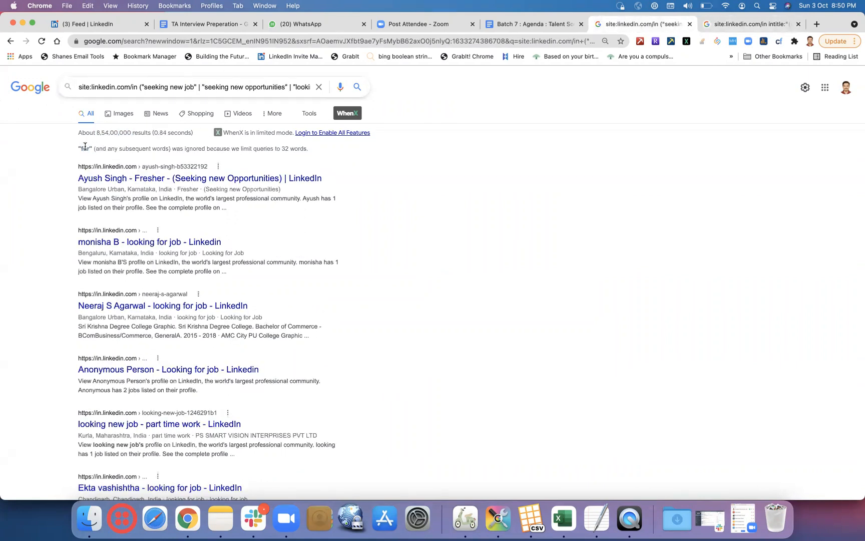
{"action": "scroll", "coordinate": [235, 89], "scroll_direction": "right", "scroll_amount": 10}
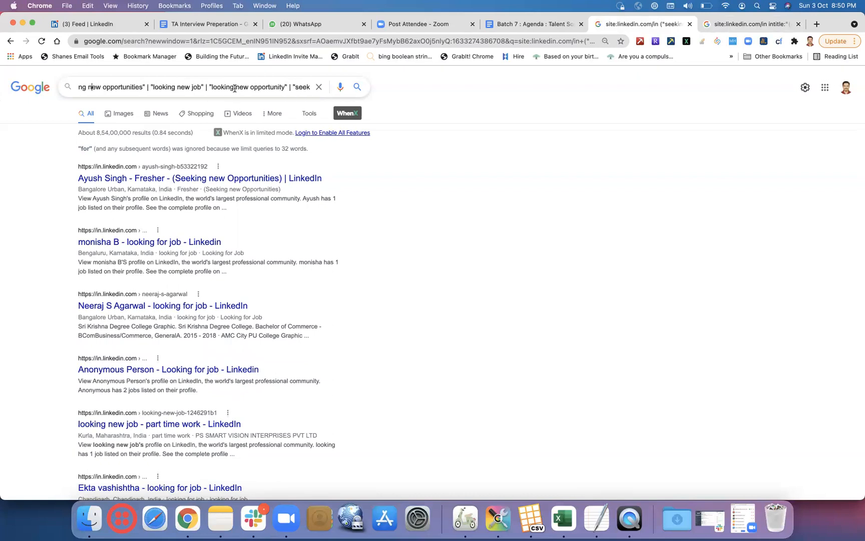
{"action": "scroll", "coordinate": [235, 88], "scroll_direction": "right", "scroll_amount": 10}
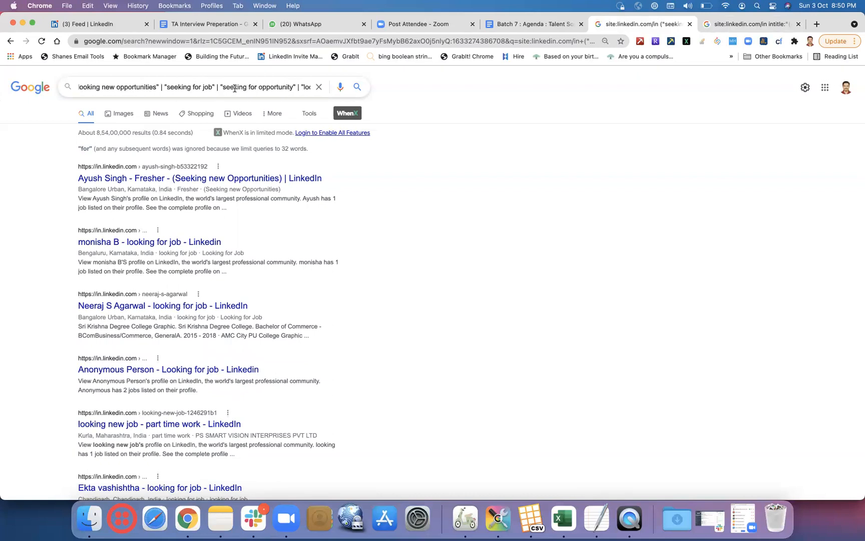
{"action": "scroll", "coordinate": [235, 88], "scroll_direction": "right", "scroll_amount": 2}
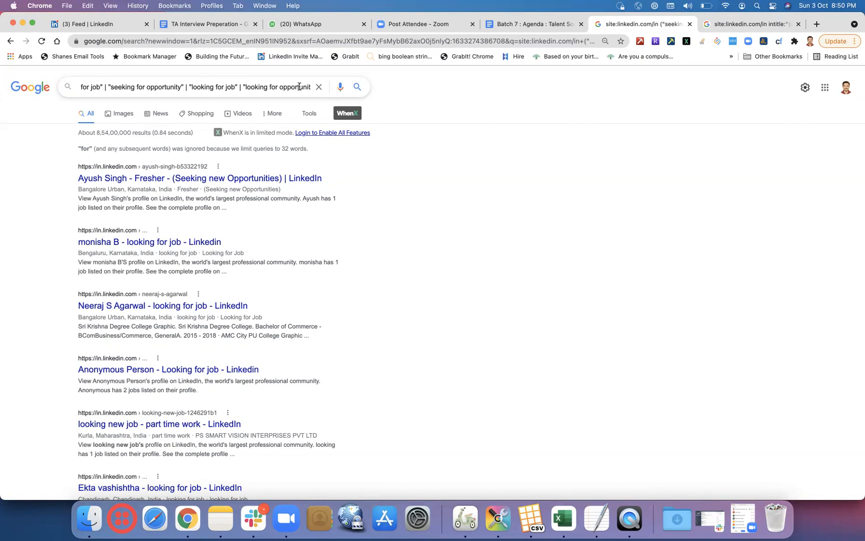
{"action": "left_click", "coordinate": [741, 23]}
{"action": "left_click", "coordinate": [274, 87]}
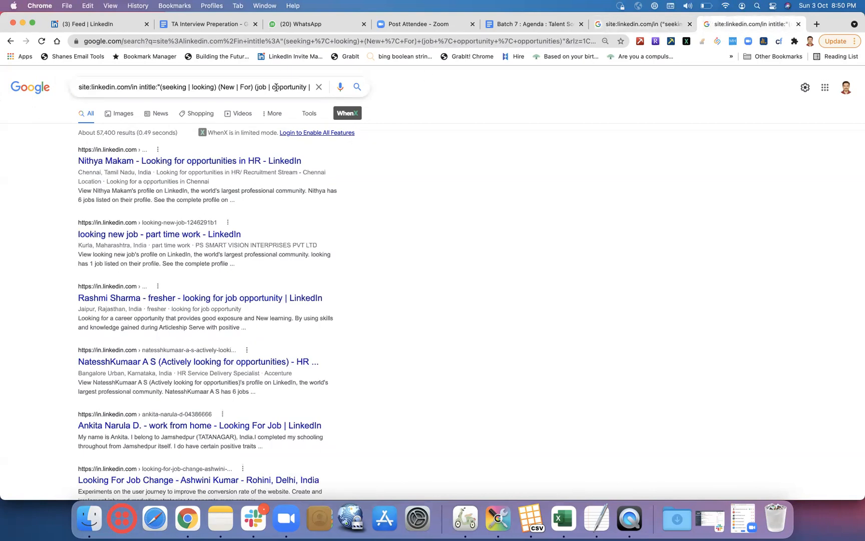
{"action": "left_click", "coordinate": [512, 145]}
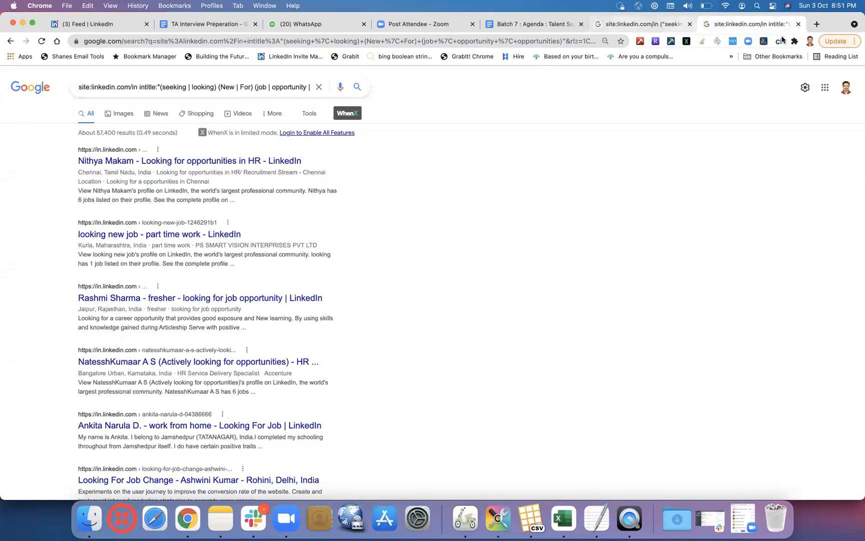
Switch to the other Chrome profile and read through the full SDE intitle search query to its end
{"action": "left_click", "coordinate": [810, 41]}
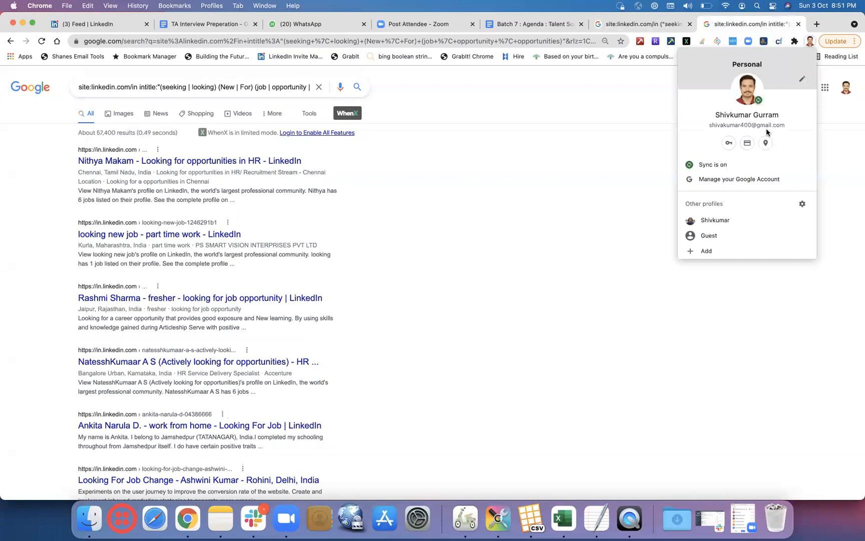
{"action": "left_click", "coordinate": [716, 220]}
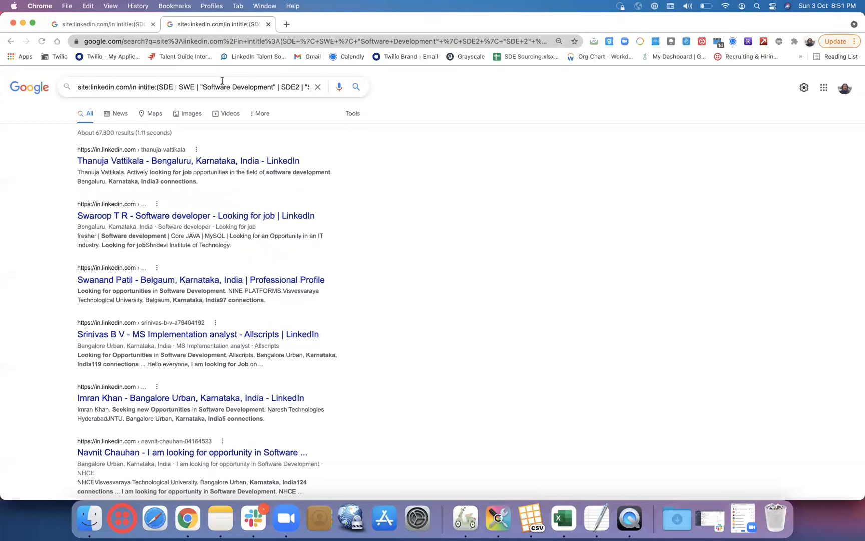
{"action": "scroll", "coordinate": [219, 87], "scroll_direction": "right", "scroll_amount": 2}
{"action": "scroll", "coordinate": [220, 89], "scroll_direction": "right", "scroll_amount": 10}
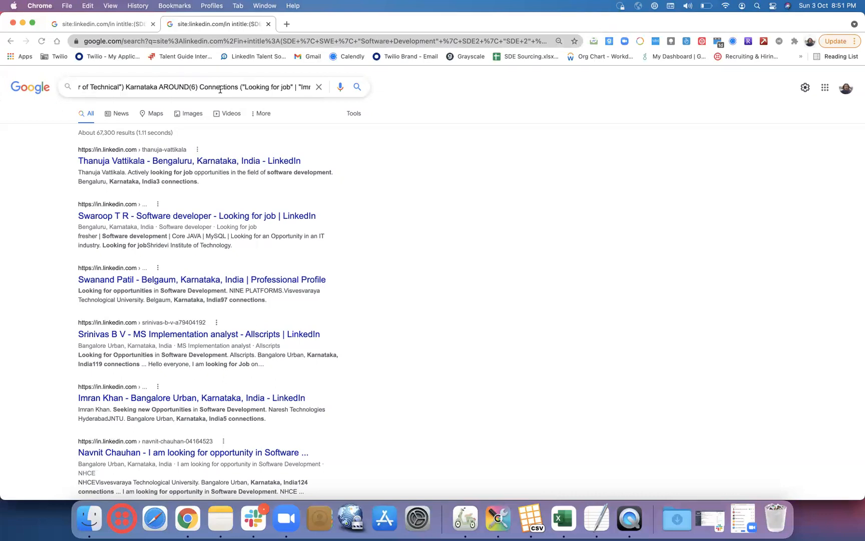
{"action": "scroll", "coordinate": [220, 89], "scroll_direction": "right", "scroll_amount": 8}
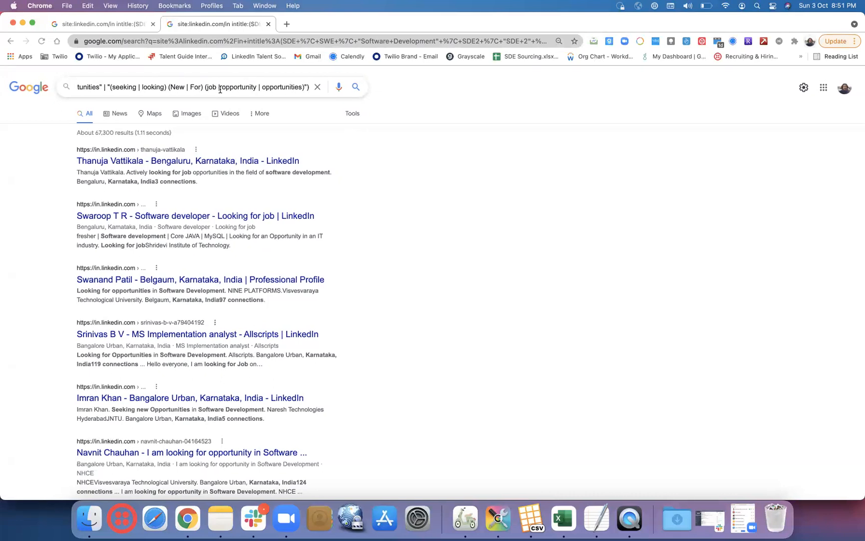
Copy the entire SDE search query and paste it into the Moped document, below the quoted-phrase string
{"action": "key", "text": "super+a"}
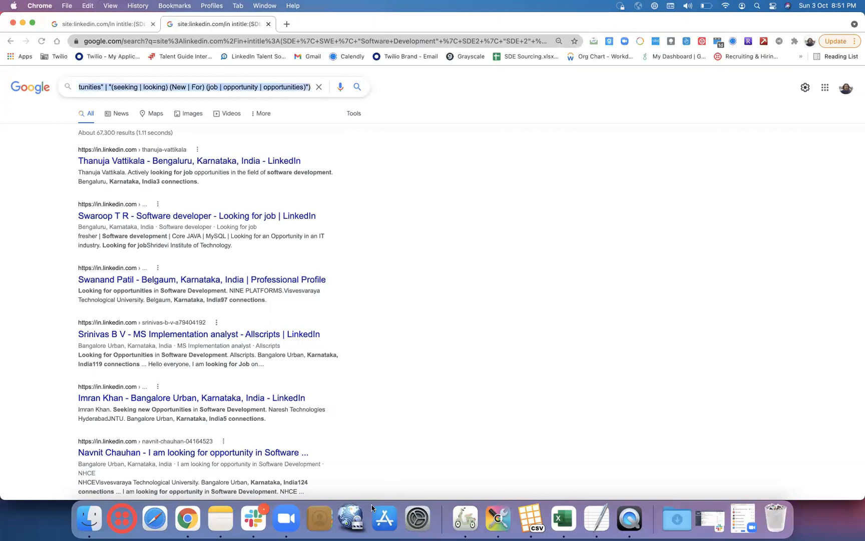
{"action": "left_click", "coordinate": [461, 523]}
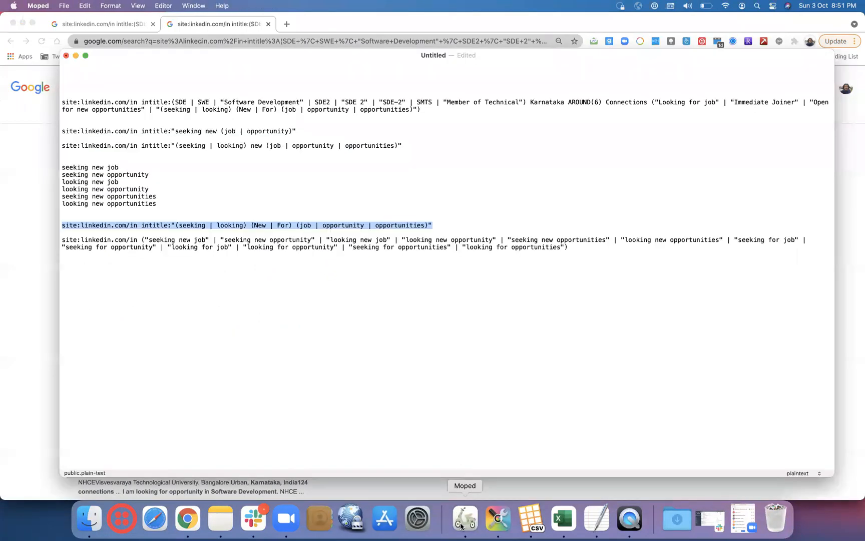
{"action": "left_click", "coordinate": [585, 251]}
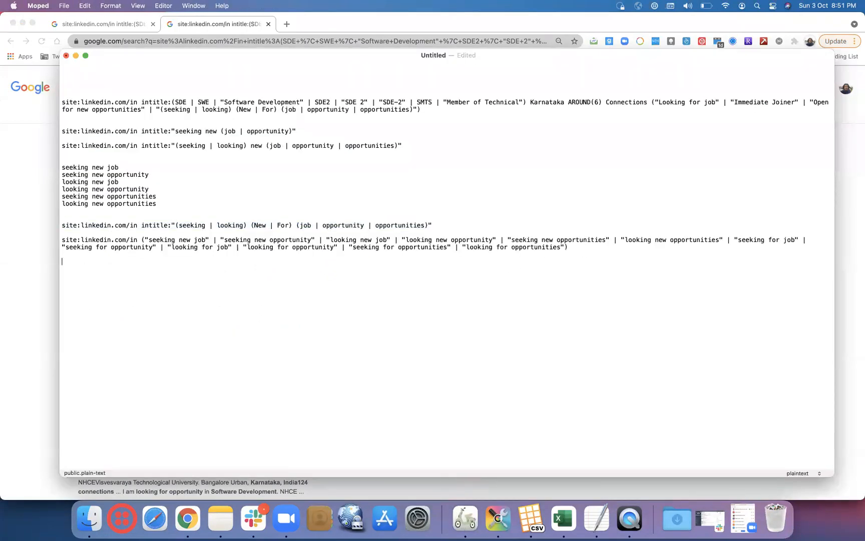
{"action": "key", "text": "Return"}
{"action": "key", "text": "Return"}
{"action": "type", "text": "site:linkedin.com/in intitle:(SDE | SWE | \"Software Development\" | SDE2 | \"SDE 2\" | \"SDE-2\" | SMTS | \"Member of Technical\") Karnataka AROUND(6) Connections (\"Looking for job\" | \"Immediate Joiner\" | \"Open for new opportunities\" | \"(seeking | looking) (New | For) (job | opportunity | opportunities)\")"}
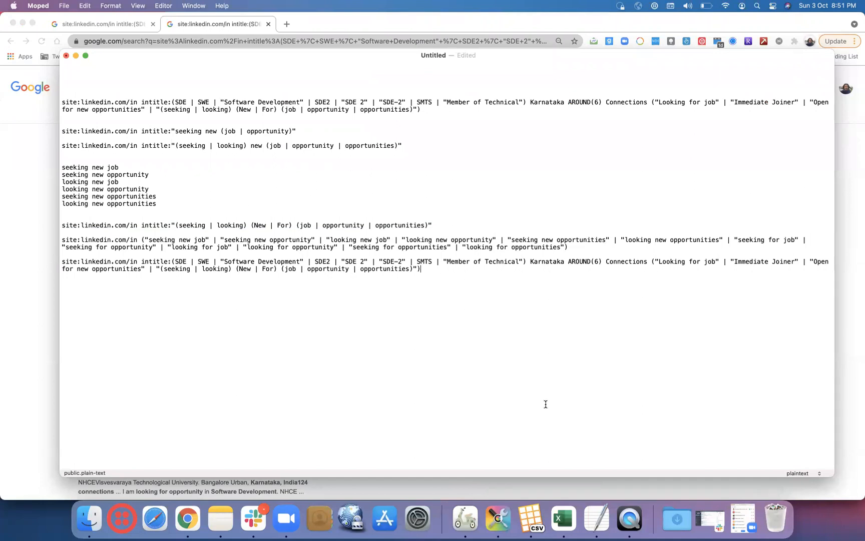
Switch to the other Chrome profile and look through the Session 13 section of the Batch 7 agenda document
{"action": "left_click", "coordinate": [809, 42]}
{"action": "left_click", "coordinate": [721, 221]}
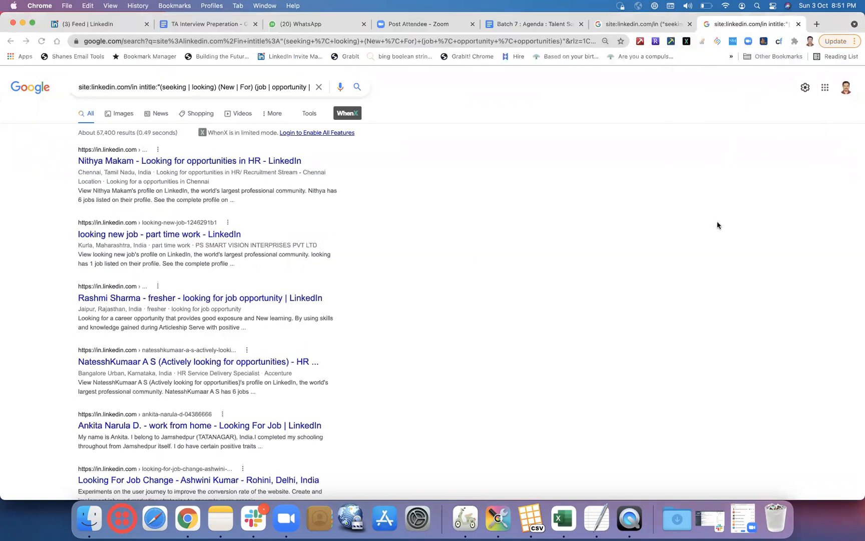
{"action": "left_click", "coordinate": [517, 26]}
{"action": "scroll", "coordinate": [501, 188], "scroll_direction": "up", "scroll_amount": 6}
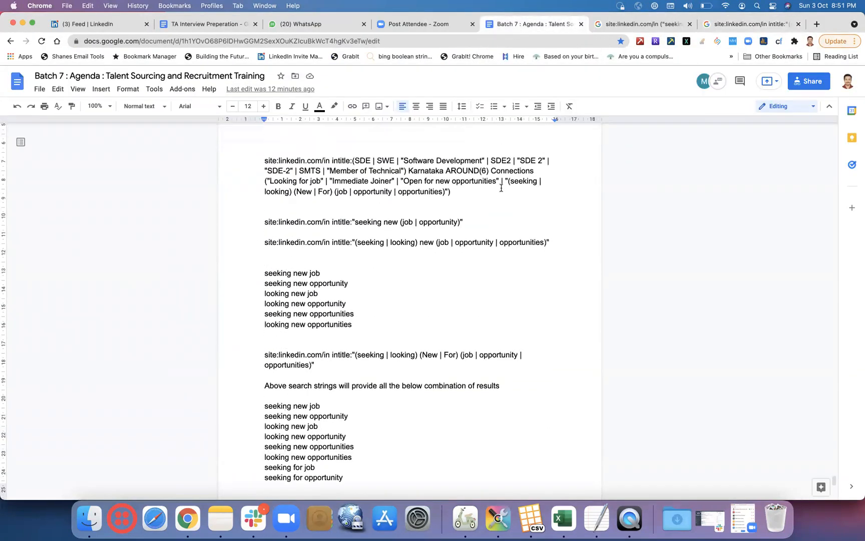
{"action": "scroll", "coordinate": [502, 188], "scroll_direction": "up", "scroll_amount": 10}
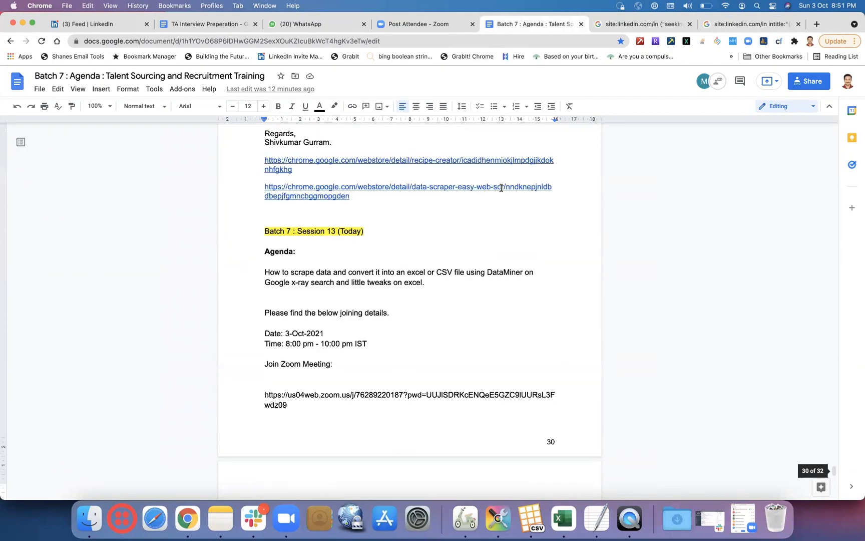
{"action": "scroll", "coordinate": [501, 187], "scroll_direction": "down", "scroll_amount": 2}
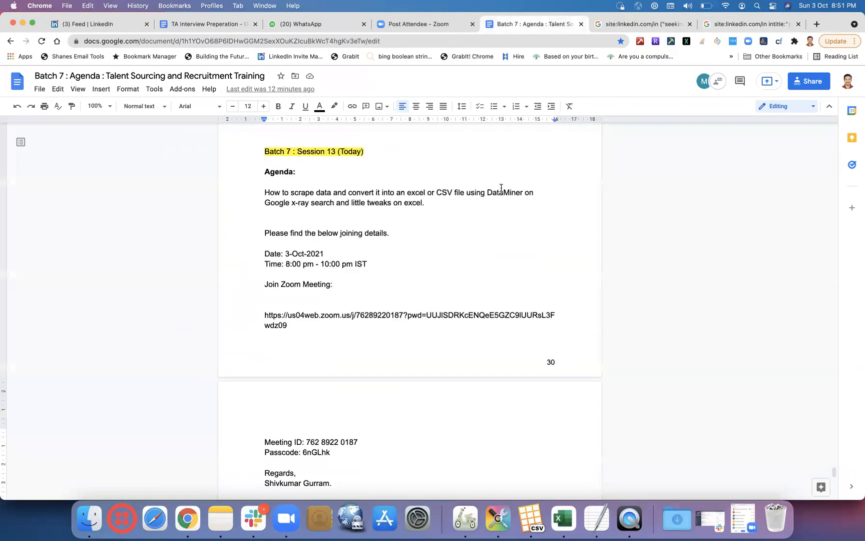
{"action": "scroll", "coordinate": [501, 187], "scroll_direction": "down", "scroll_amount": 6}
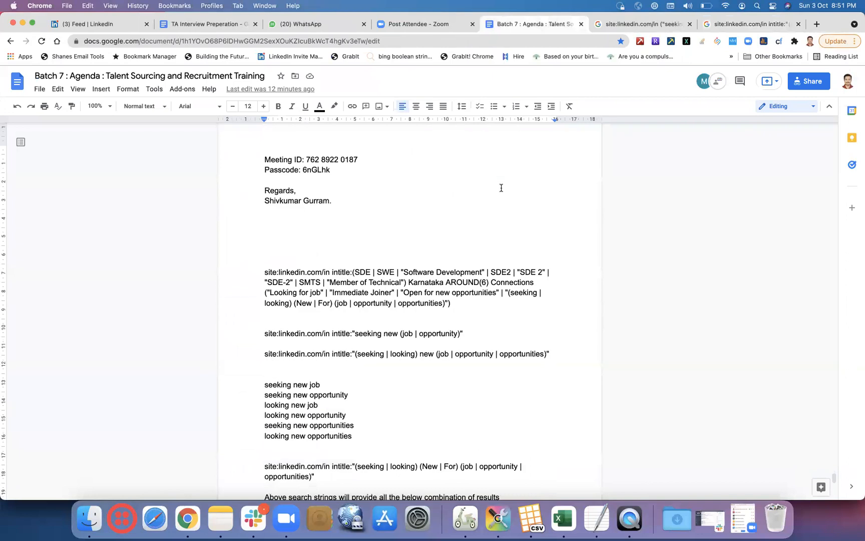
Delete surplus blank lines above the SDE search string in the agenda document and check the strings listed below it
{"action": "left_click", "coordinate": [317, 234]}
{"action": "key", "text": "BackSpace"}
{"action": "key", "text": "BackSpace"}
{"action": "key", "text": "BackSpace"}
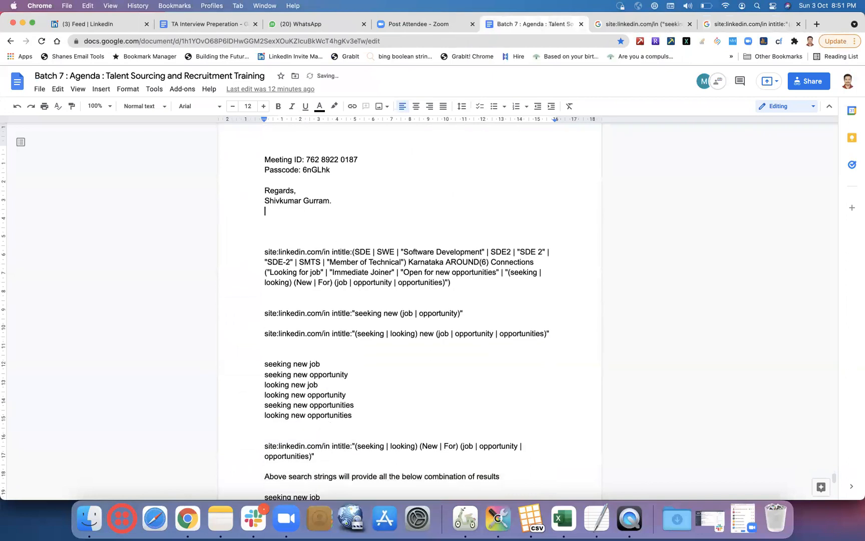
{"action": "scroll", "coordinate": [374, 252], "scroll_direction": "down", "scroll_amount": 5}
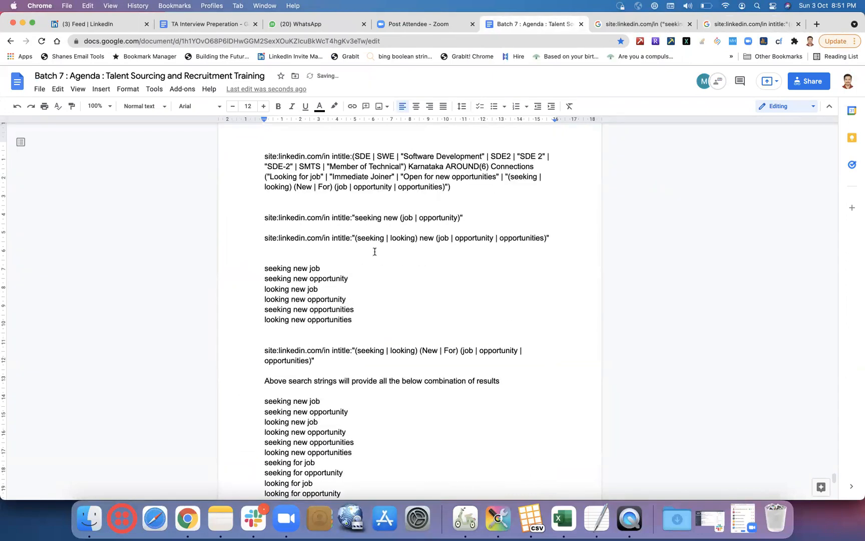
{"action": "scroll", "coordinate": [380, 235], "scroll_direction": "down", "scroll_amount": 1}
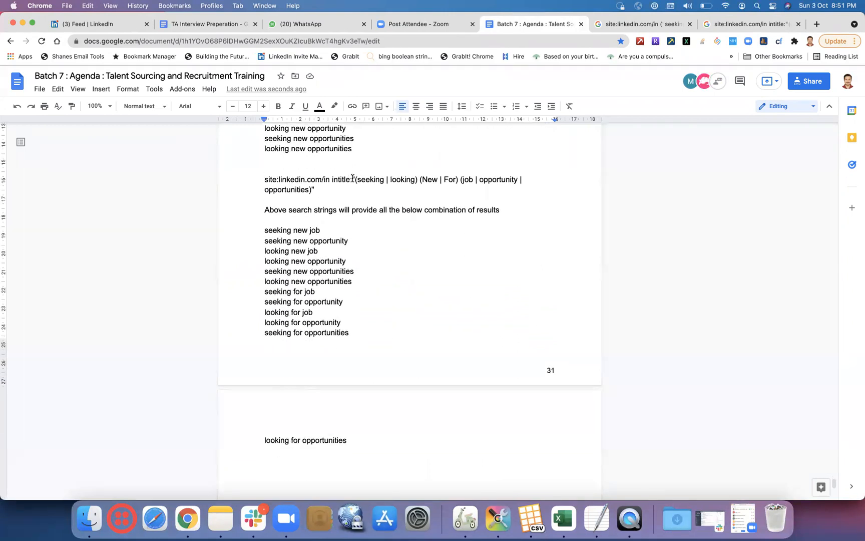
{"action": "scroll", "coordinate": [352, 178], "scroll_direction": "down", "scroll_amount": 4}
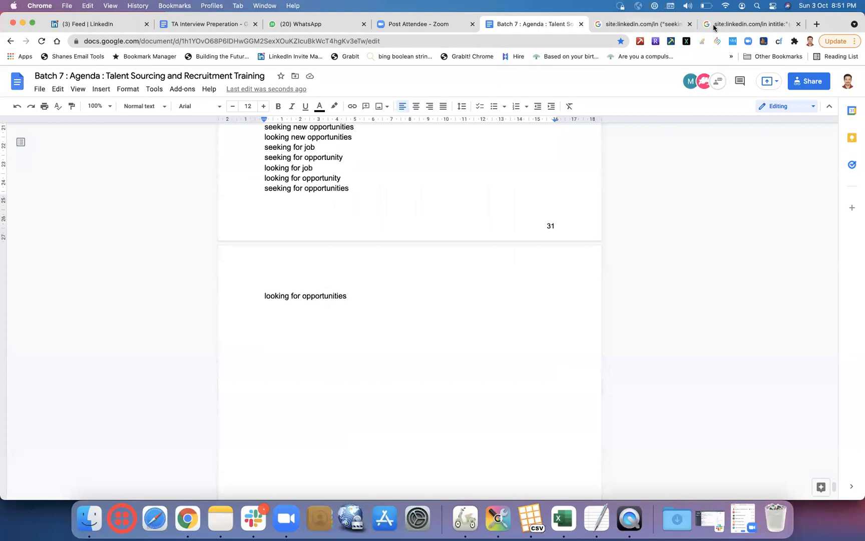
Return to the Chrome profile with the SDE search and read its full Google query through to the end
{"action": "left_click", "coordinate": [809, 43]}
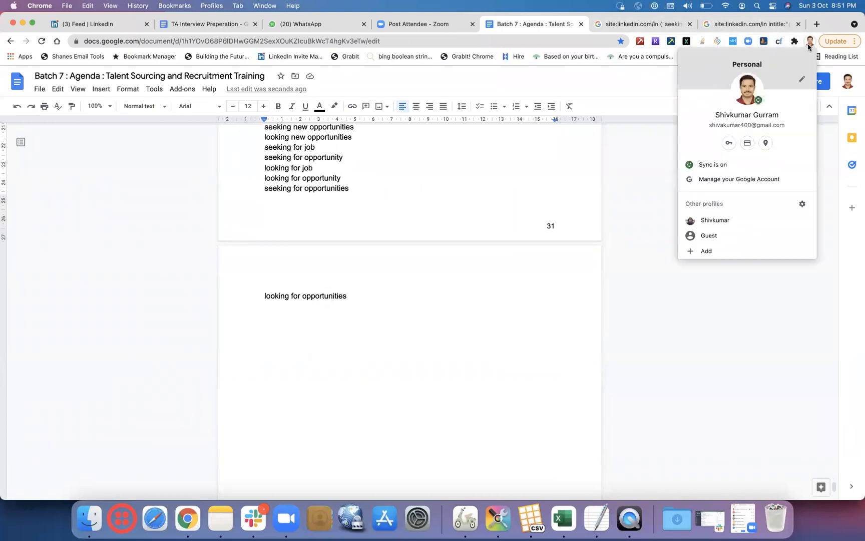
{"action": "left_click", "coordinate": [701, 221]}
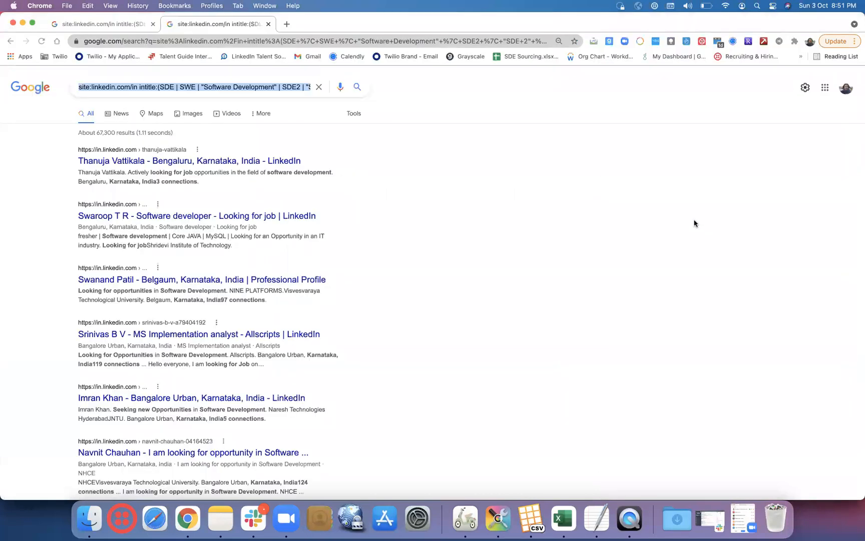
{"action": "left_click", "coordinate": [238, 87]}
{"action": "scroll", "coordinate": [238, 87], "scroll_direction": "right", "scroll_amount": 1}
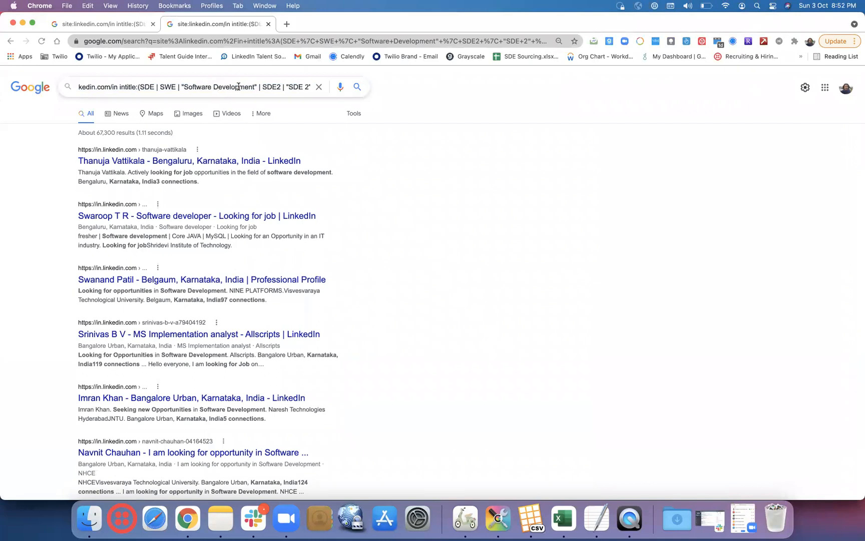
{"action": "scroll", "coordinate": [238, 86], "scroll_direction": "right", "scroll_amount": 4}
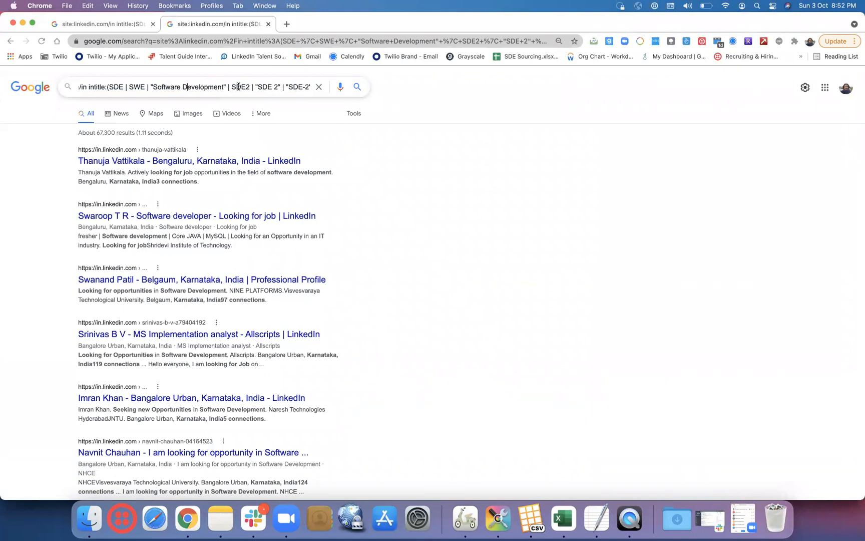
{"action": "scroll", "coordinate": [238, 87], "scroll_direction": "right", "scroll_amount": 5}
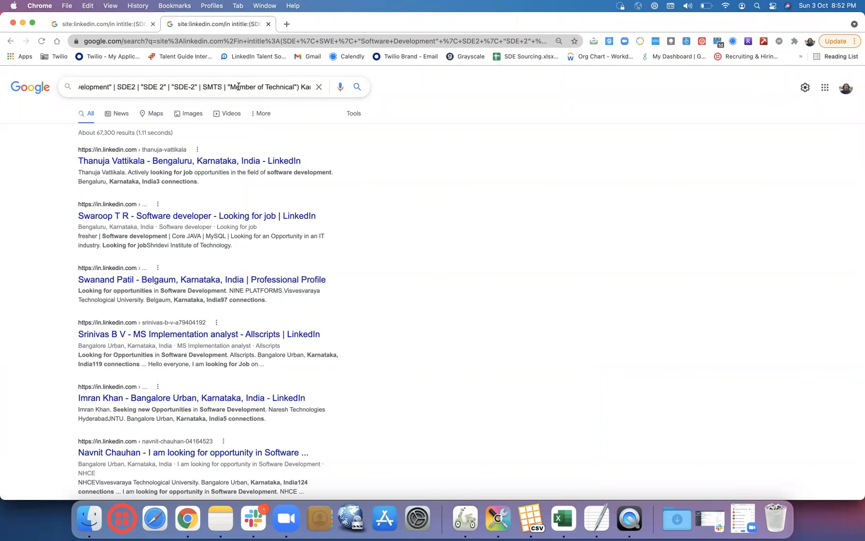
{"action": "scroll", "coordinate": [238, 87], "scroll_direction": "right", "scroll_amount": 2}
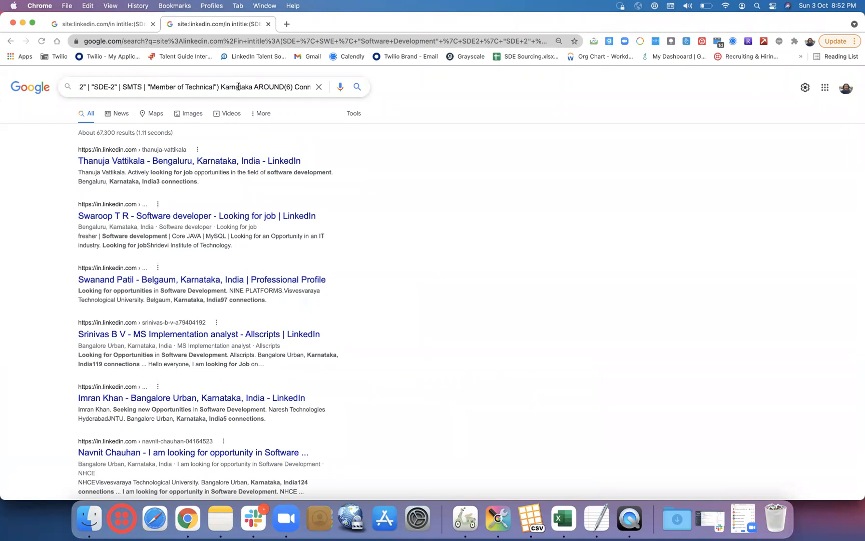
{"action": "scroll", "coordinate": [238, 87], "scroll_direction": "right", "scroll_amount": 4}
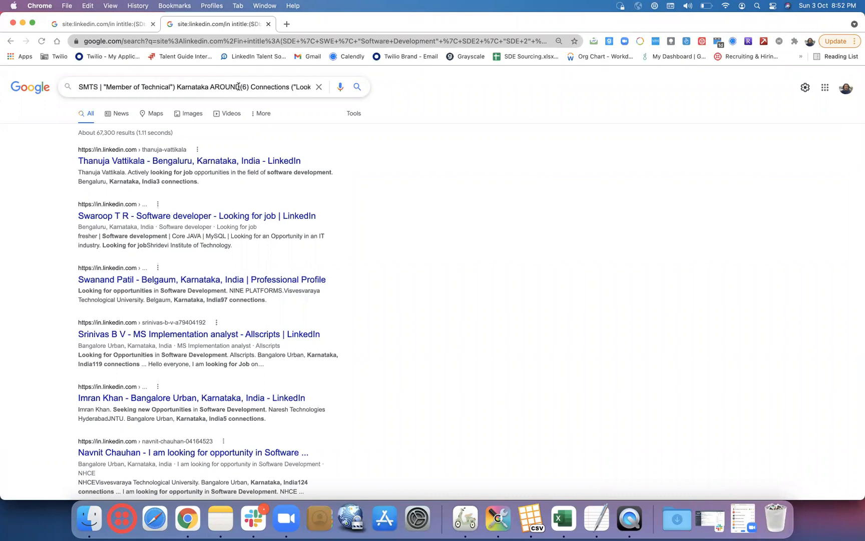
{"action": "scroll", "coordinate": [239, 87], "scroll_direction": "right", "scroll_amount": 4}
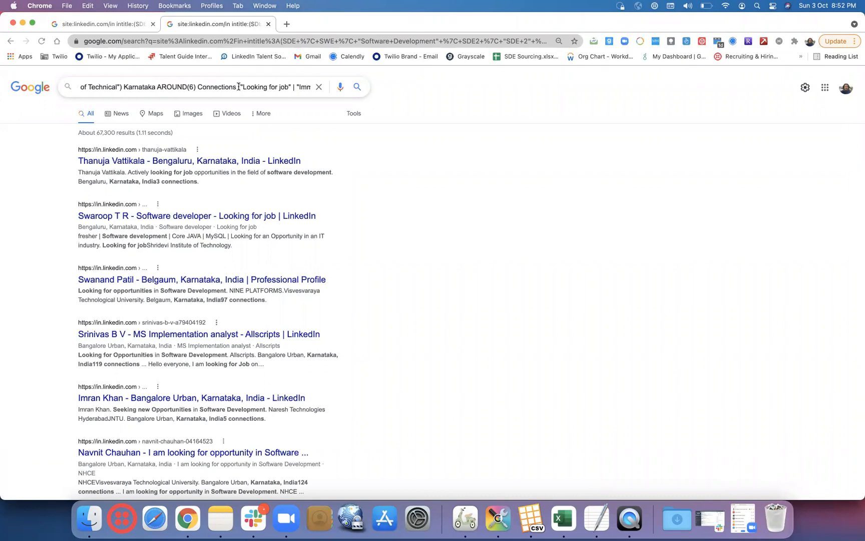
{"action": "scroll", "coordinate": [238, 87], "scroll_direction": "right", "scroll_amount": 6}
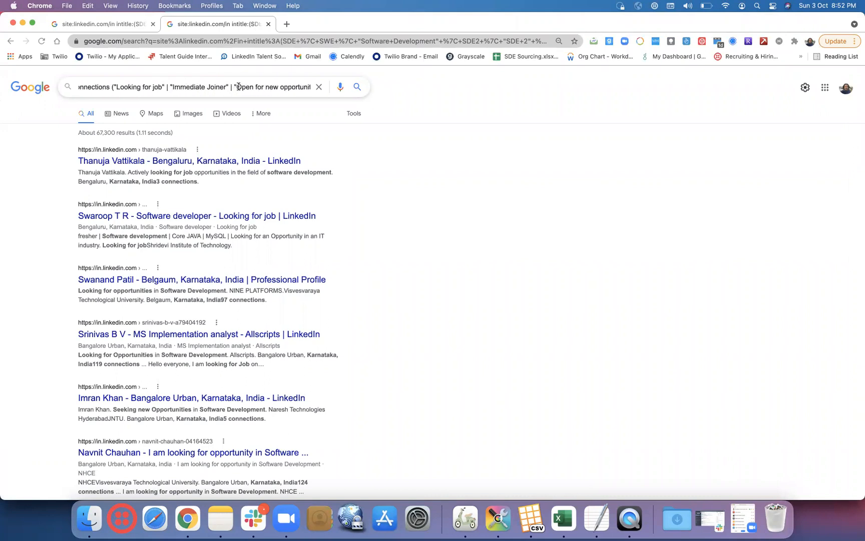
{"action": "scroll", "coordinate": [238, 86], "scroll_direction": "right", "scroll_amount": 4}
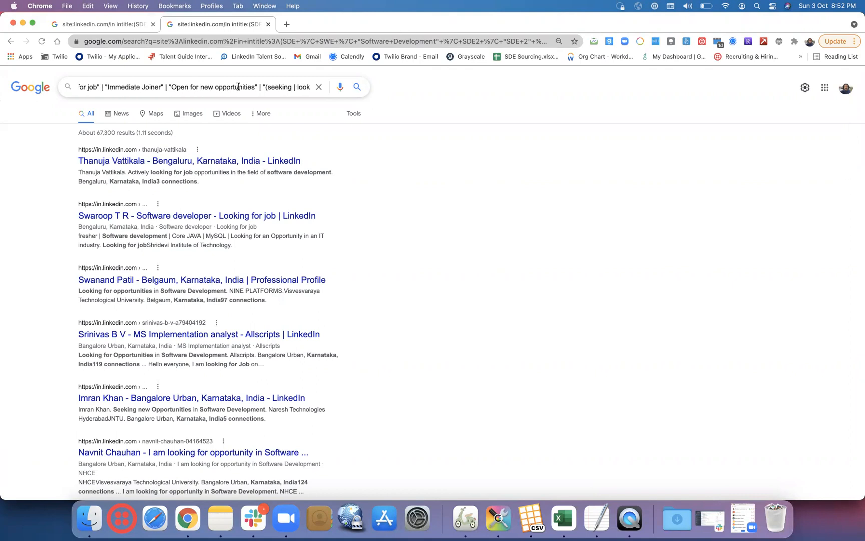
{"action": "scroll", "coordinate": [239, 87], "scroll_direction": "right", "scroll_amount": 5}
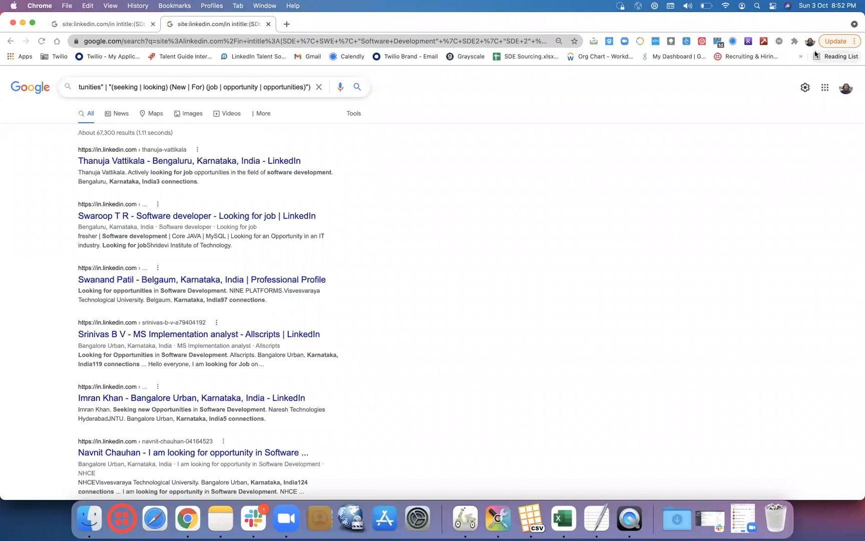
Check the Multi Highlight extension's words, copy (seeking | looking) (New | For) (job | opportunity | opportunities) from the Moped document, and return to Chrome
{"action": "left_click", "coordinate": [795, 41]}
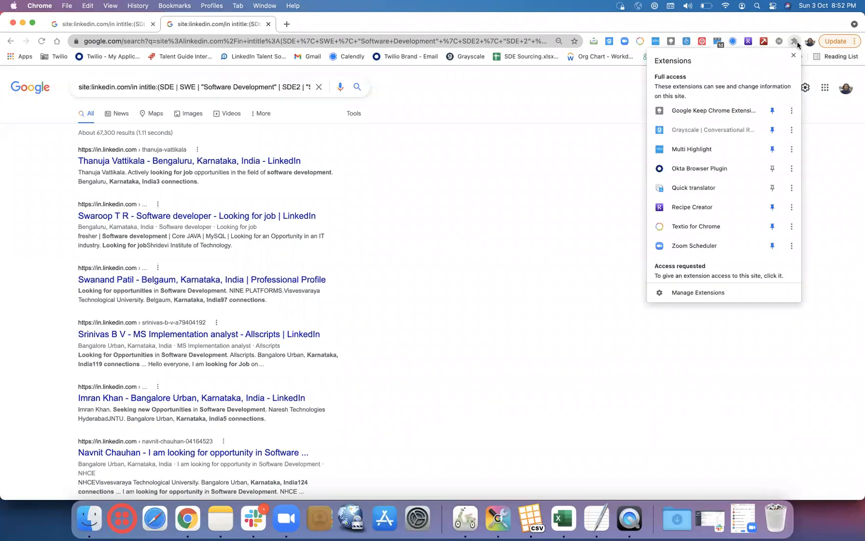
{"action": "left_click", "coordinate": [658, 41]}
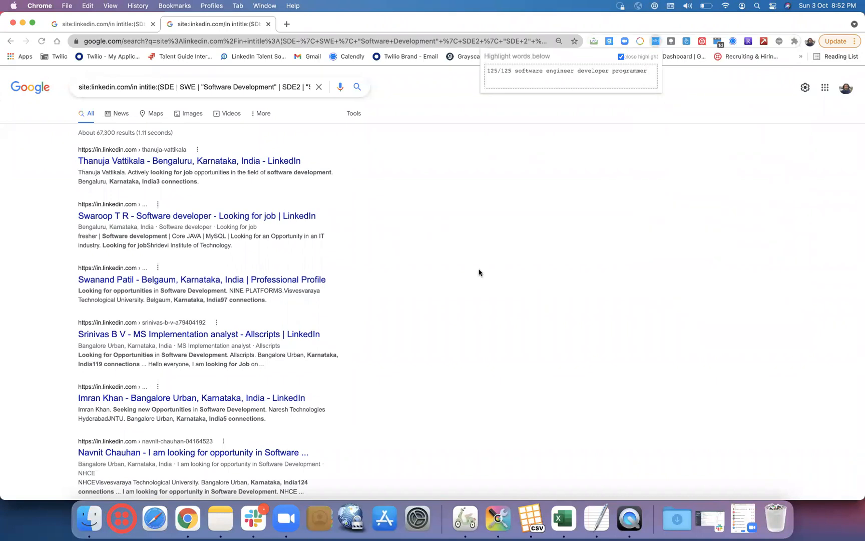
{"action": "left_click", "coordinate": [465, 518]}
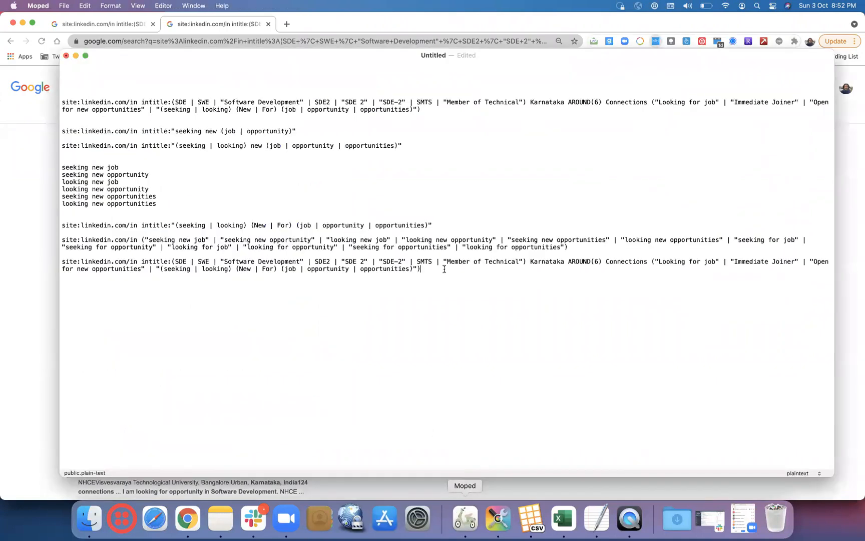
{"action": "left_click_drag", "start_coordinate": [175, 225], "coordinate": [429, 227]}
{"action": "key", "text": "super+c"}
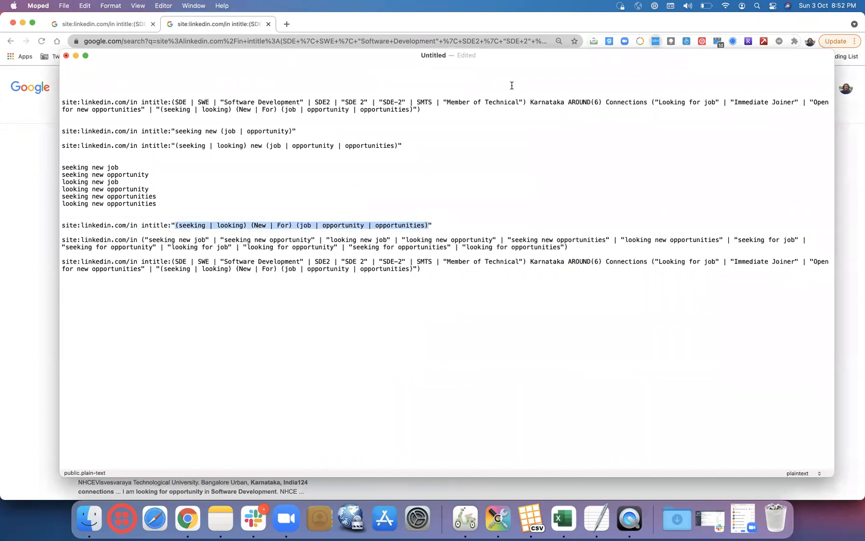
{"action": "left_click", "coordinate": [509, 165]}
{"action": "left_click", "coordinate": [43, 167]}
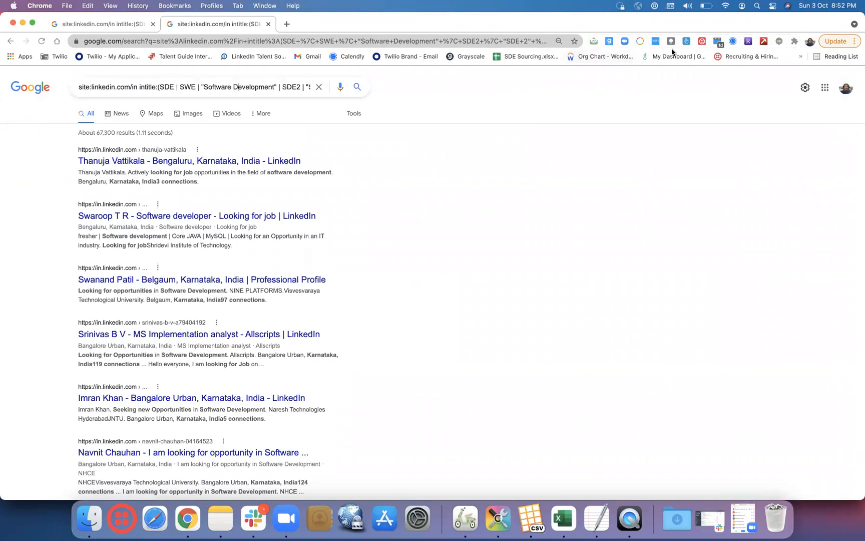
Try to replace the Multi Highlight words with the copied keyword group, stripping the brackets and pipe around seeking and looking
{"action": "left_click", "coordinate": [655, 41]}
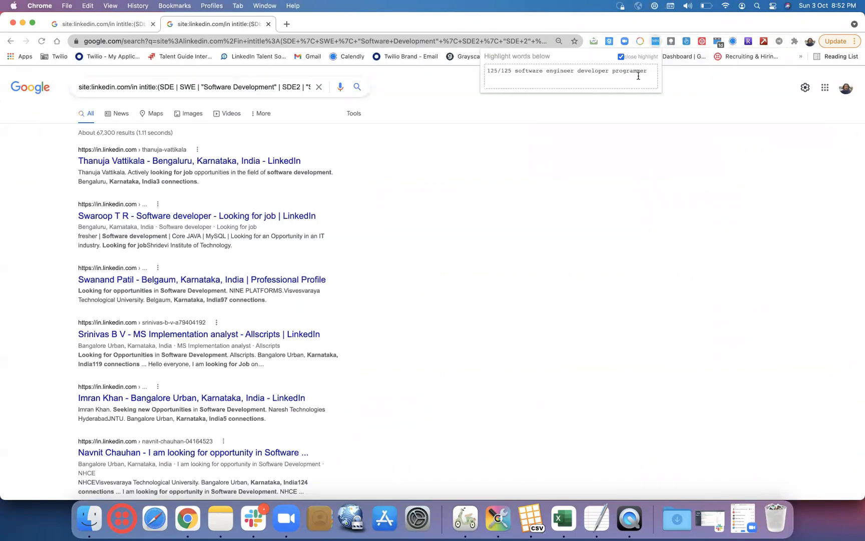
{"action": "triple_click", "coordinate": [638, 76]}
{"action": "type", "text": "(Seeking | looking) (New | For) (job | opportunity | opportunities)"}
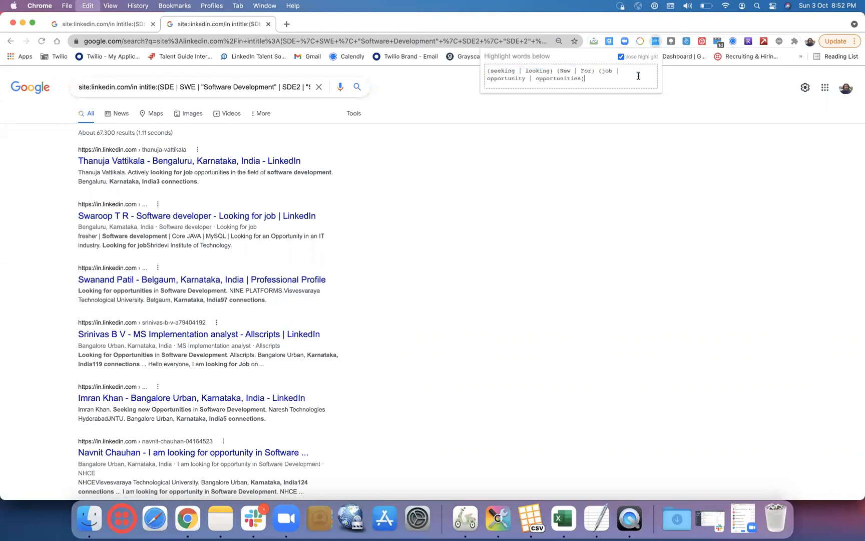
{"action": "left_click", "coordinate": [490, 71]}
{"action": "key", "text": "BackSpace"}
{"action": "left_click", "coordinate": [517, 71]}
{"action": "key", "text": "BackSpace"}
{"action": "key", "text": "BackSpace"}
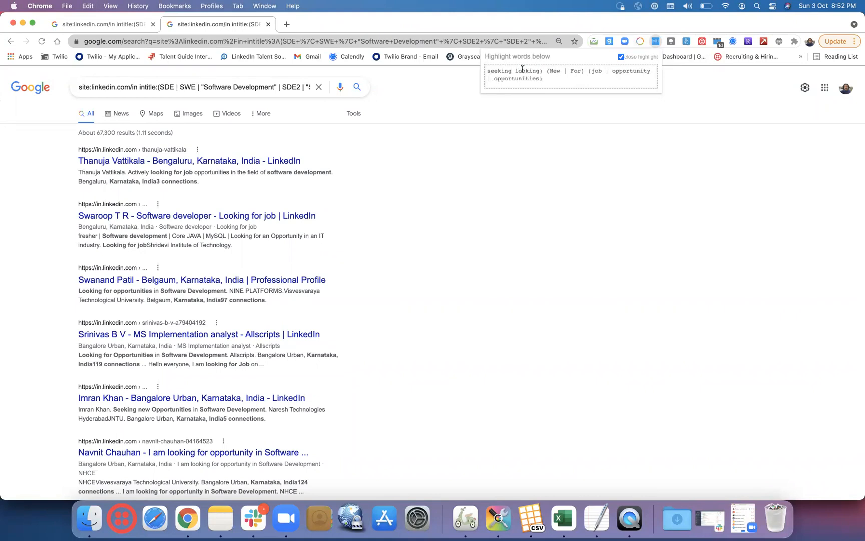
{"action": "left_click", "coordinate": [544, 70]}
{"action": "key", "text": "BackSpace"}
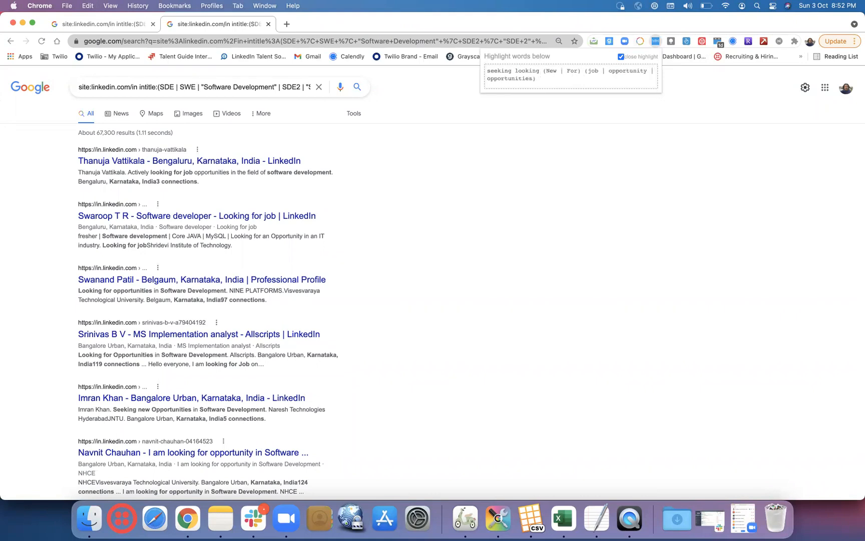
Try to strip the brackets and pipes around New, For, job, opportunity and opportunities in the highlight words
{"action": "left_click", "coordinate": [547, 71]}
{"action": "key", "text": "BackSpace"}
{"action": "key", "text": "BackSpace"}
{"action": "key", "text": "BackSpace"}
{"action": "left_click", "coordinate": [569, 70]}
{"action": "key", "text": "BackSpace"}
{"action": "key", "text": "BackSpace"}
{"action": "left_click", "coordinate": [587, 71]}
{"action": "key", "text": "BackSpace"}
{"action": "key", "text": "BackSpace"}
{"action": "left_click", "coordinate": [632, 68]}
{"action": "key", "text": "BackSpace"}
{"action": "key", "text": "BackSpace"}
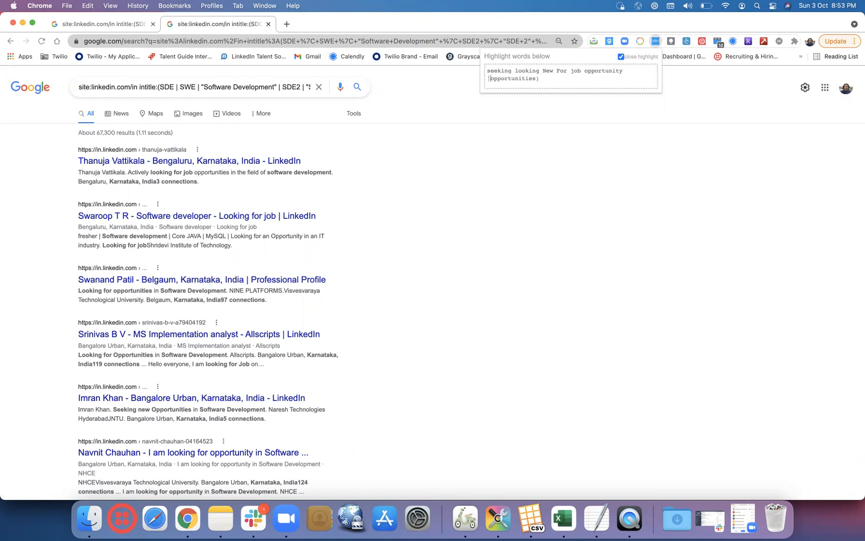
{"action": "key", "text": "BackSpace"}
{"action": "left_click", "coordinate": [578, 120]}
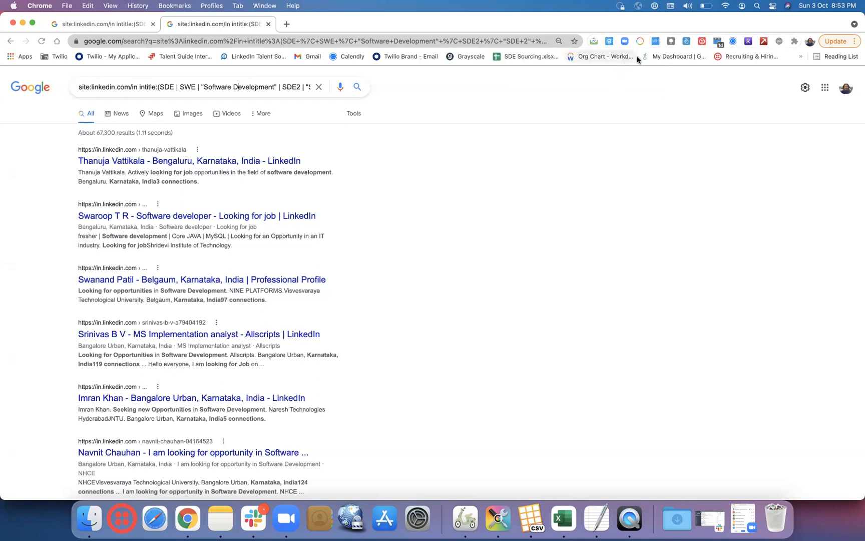
Turn off close highlight in Multi Highlight and replace its words with (seeking | looking) (New | For) (job | opportunity | opportunities)
{"action": "left_click", "coordinate": [655, 41]}
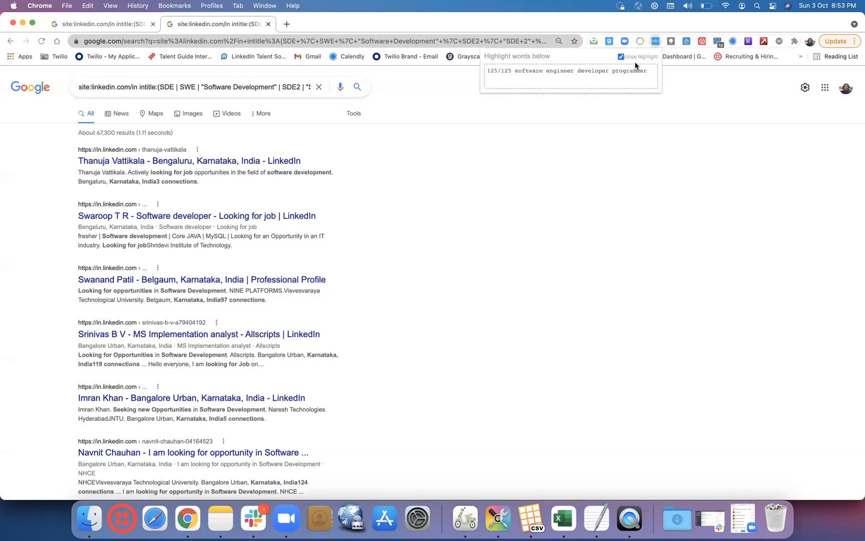
{"action": "left_click", "coordinate": [621, 57]}
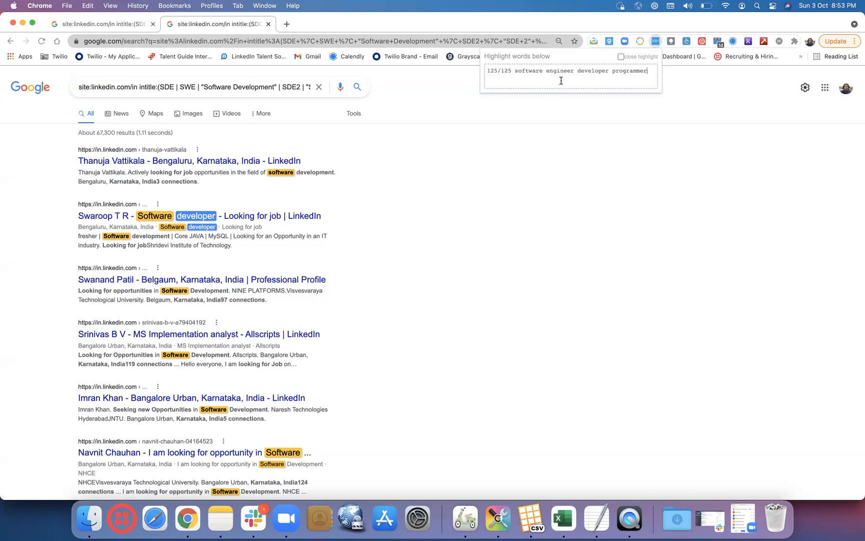
{"action": "key", "text": "super+a"}
{"action": "key", "text": "super+v"}
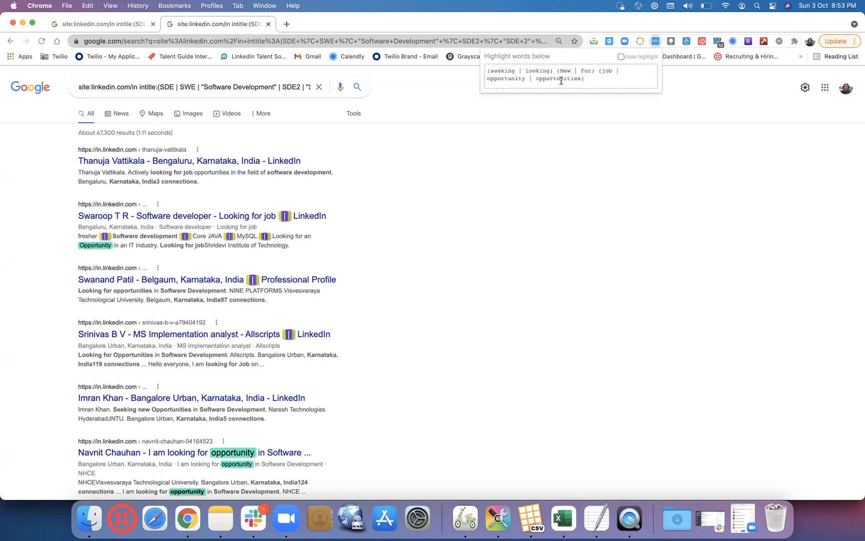
Strip the brackets and pipe from around seeking and looking in the Multi Highlight words
{"action": "left_click", "coordinate": [490, 70]}
{"action": "key", "text": "BackSpace"}
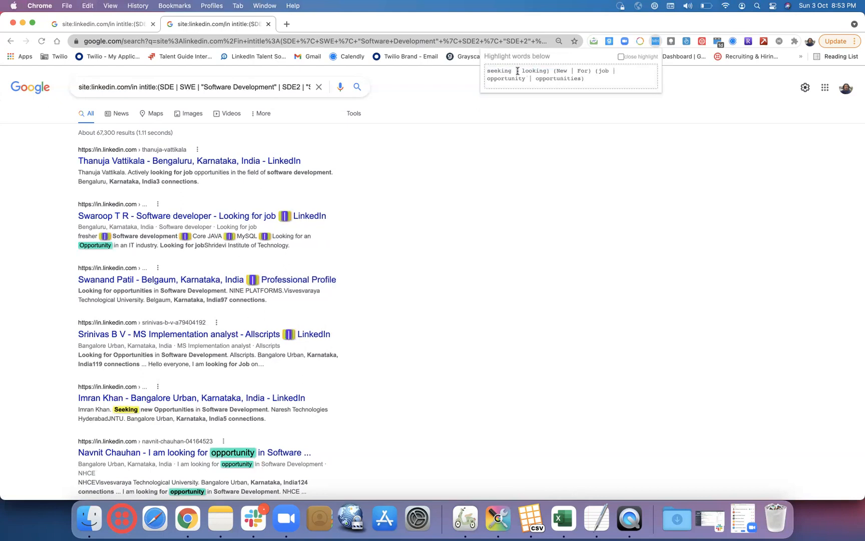
{"action": "key", "text": "BackSpace"}
{"action": "key", "text": "BackSpace"}
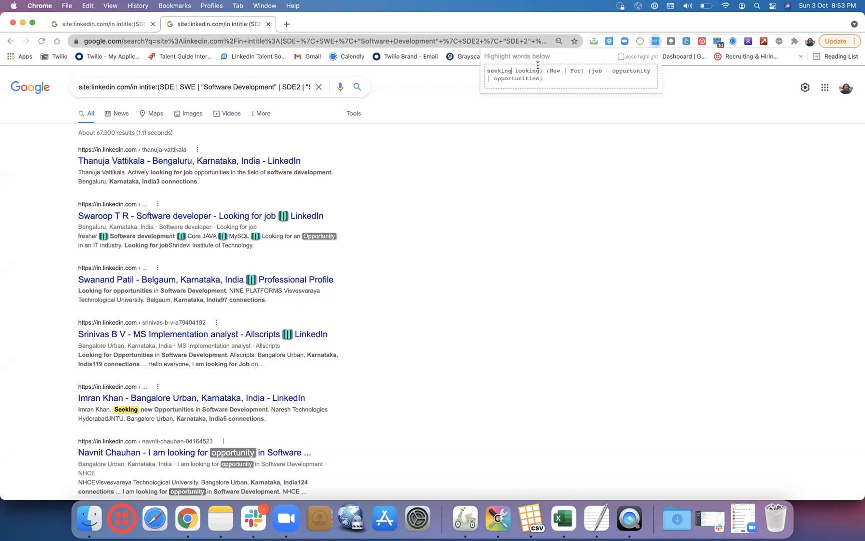
{"action": "left_click", "coordinate": [542, 69]}
{"action": "key", "text": "BackSpace"}
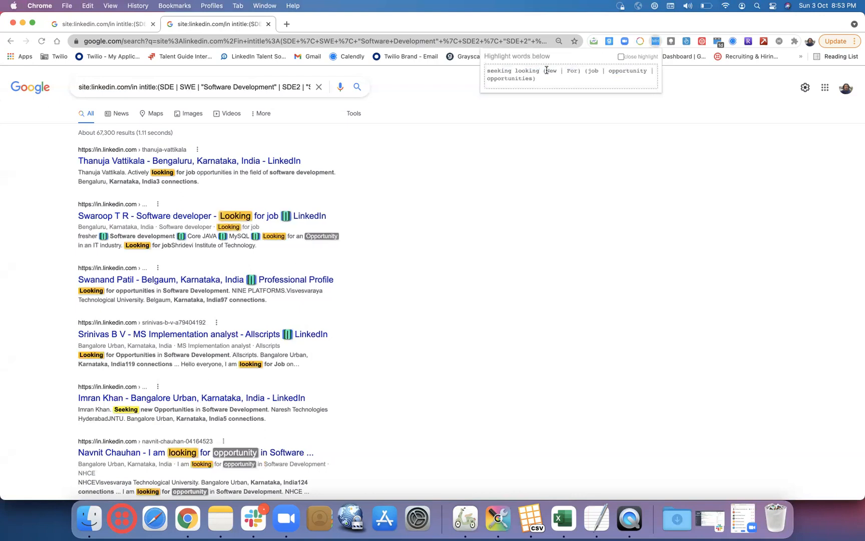
Strip the brackets and pipe from around New and For, plus the opening bracket before job, in the highlight words
{"action": "left_click", "coordinate": [547, 70]}
{"action": "key", "text": "BackSpace"}
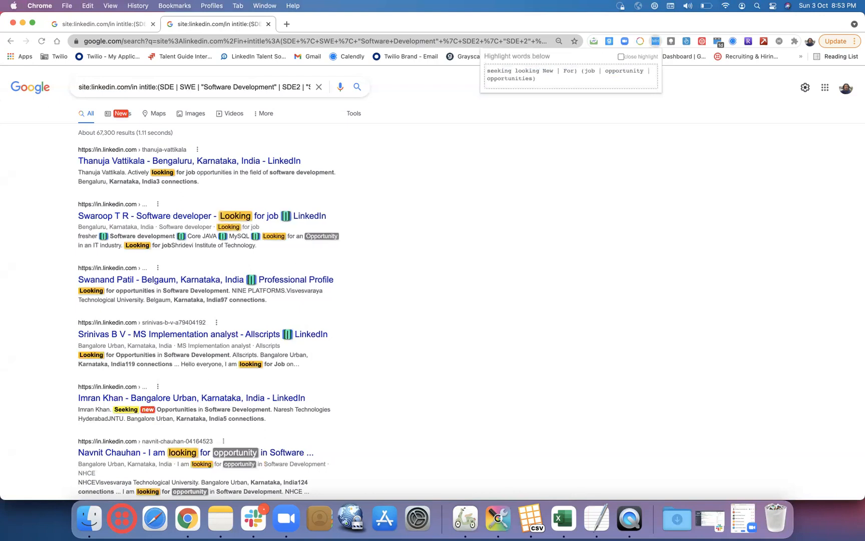
{"action": "left_click", "coordinate": [560, 70]}
{"action": "key", "text": "BackSpace"}
{"action": "key", "text": "BackSpace"}
{"action": "left_click", "coordinate": [569, 71]}
{"action": "key", "text": "BackSpace"}
{"action": "left_click", "coordinate": [574, 71]}
{"action": "key", "text": "BackSpace"}
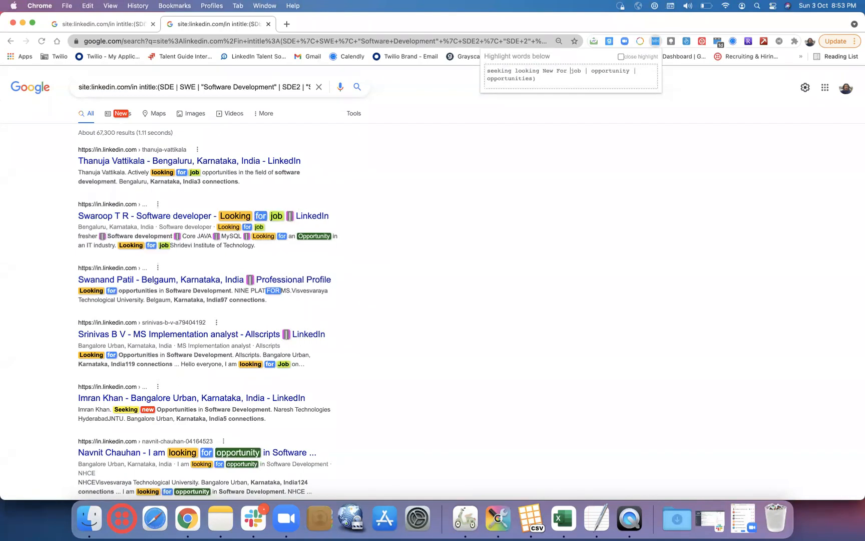
Remove the pipes and closing bracket around job, opportunity and opportunities, then return to the search results
{"action": "left_click", "coordinate": [586, 71]}
{"action": "key", "text": "BackSpace"}
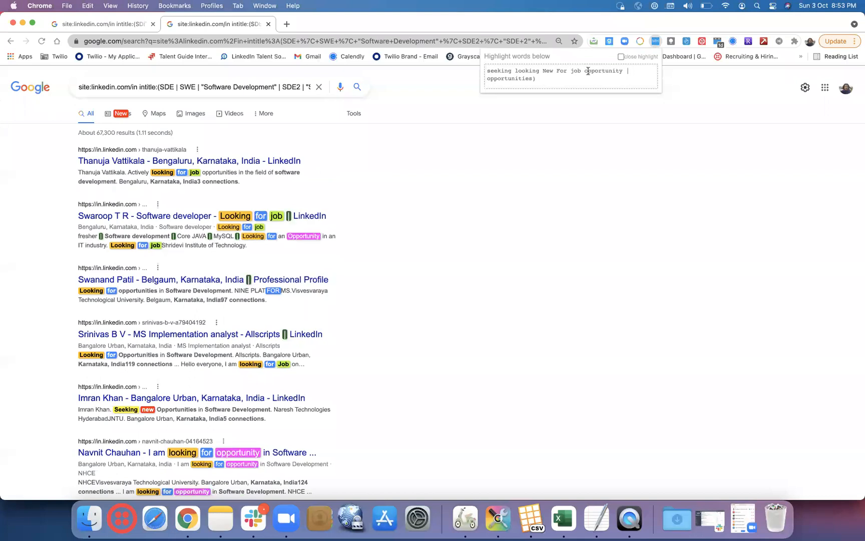
{"action": "left_click", "coordinate": [631, 68]}
{"action": "key", "text": "BackSpace"}
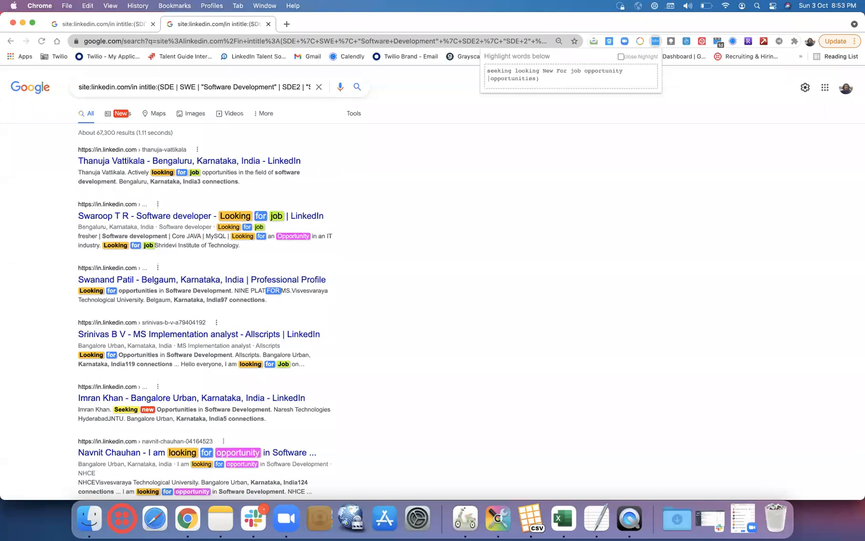
{"action": "key", "text": "BackSpace"}
{"action": "left_click", "coordinate": [558, 77]}
{"action": "key", "text": "BackSpace"}
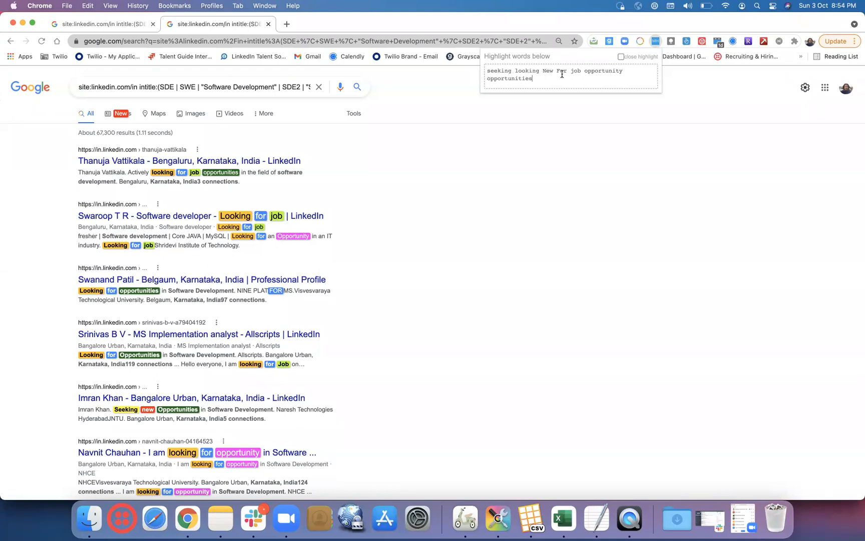
{"action": "left_click", "coordinate": [408, 165]}
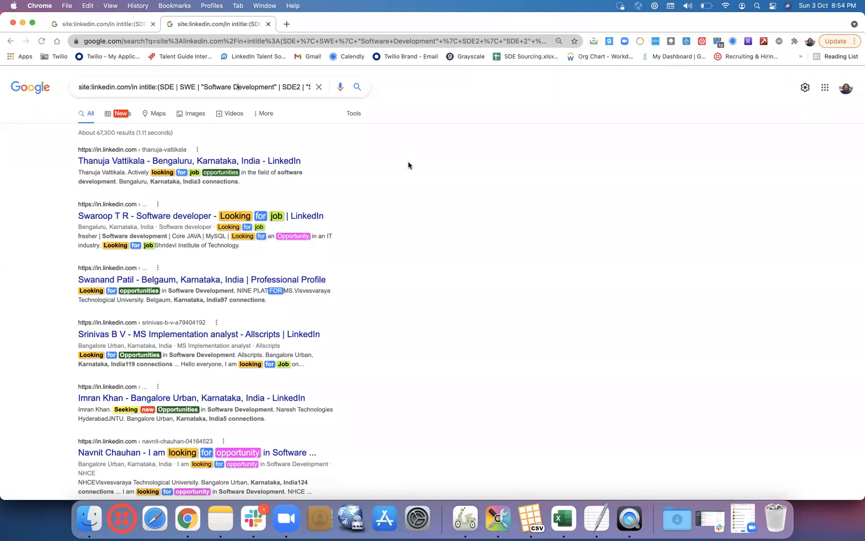
Examine the LinkedIn results for the highlighted job-seeking keywords and for relevant words left without highlighting
{"action": "scroll", "coordinate": [408, 165], "scroll_direction": "down", "scroll_amount": 3}
{"action": "scroll", "coordinate": [408, 165], "scroll_direction": "down", "scroll_amount": 3}
{"action": "scroll", "coordinate": [408, 166], "scroll_direction": "up", "scroll_amount": 6}
{"action": "scroll", "coordinate": [408, 165], "scroll_direction": "down", "scroll_amount": 5}
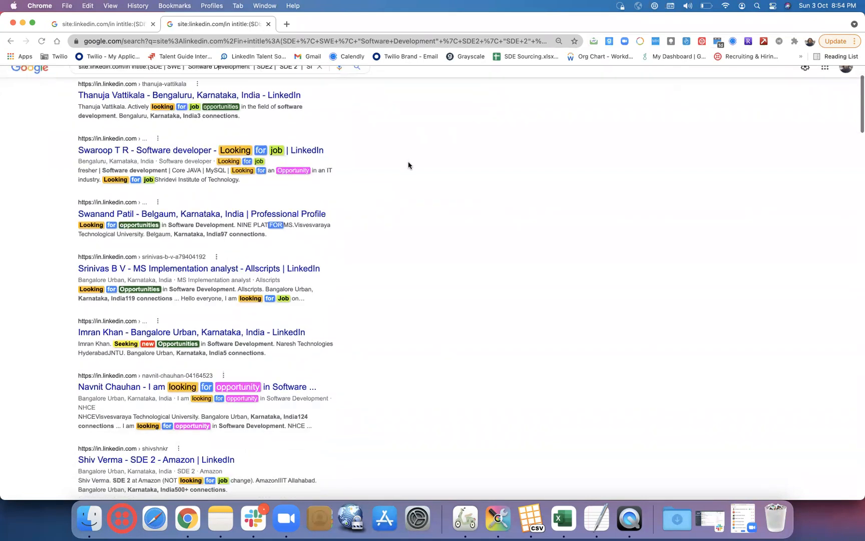
{"action": "scroll", "coordinate": [408, 165], "scroll_direction": "down", "scroll_amount": 5}
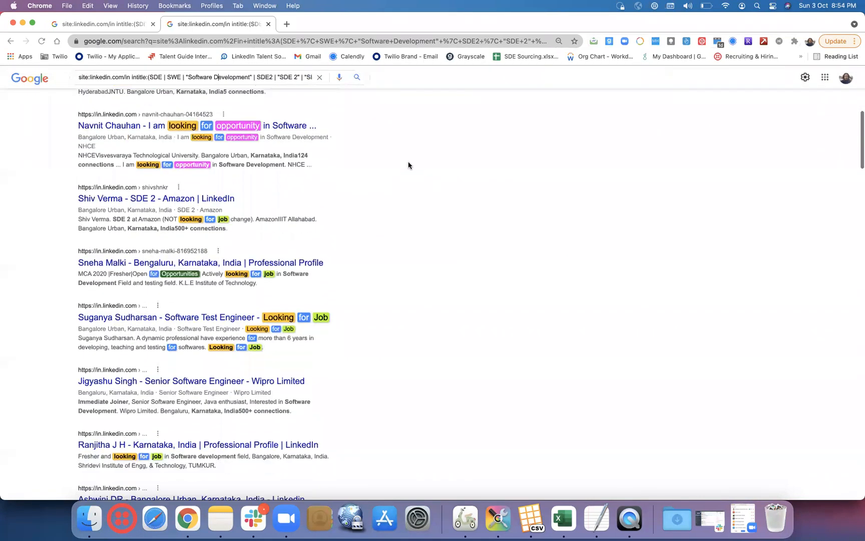
{"action": "scroll", "coordinate": [408, 165], "scroll_direction": "down", "scroll_amount": 1}
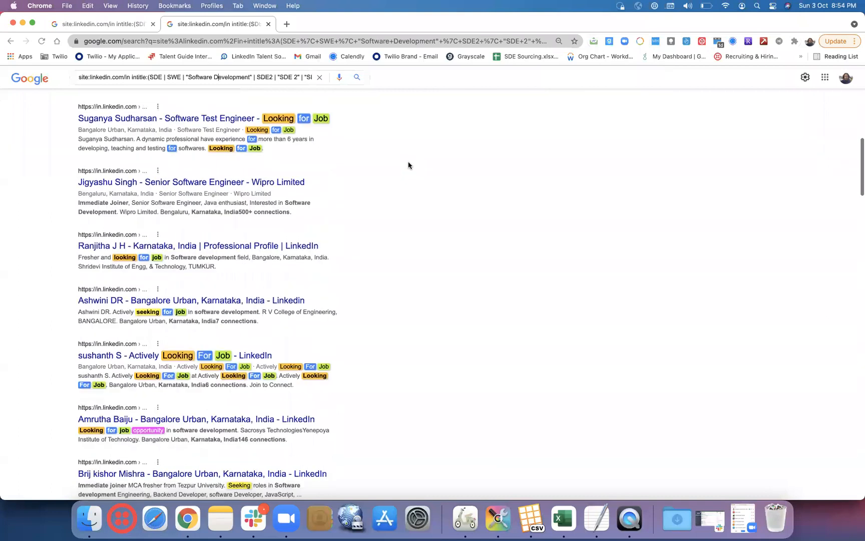
{"action": "scroll", "coordinate": [338, 188], "scroll_direction": "down", "scroll_amount": 1}
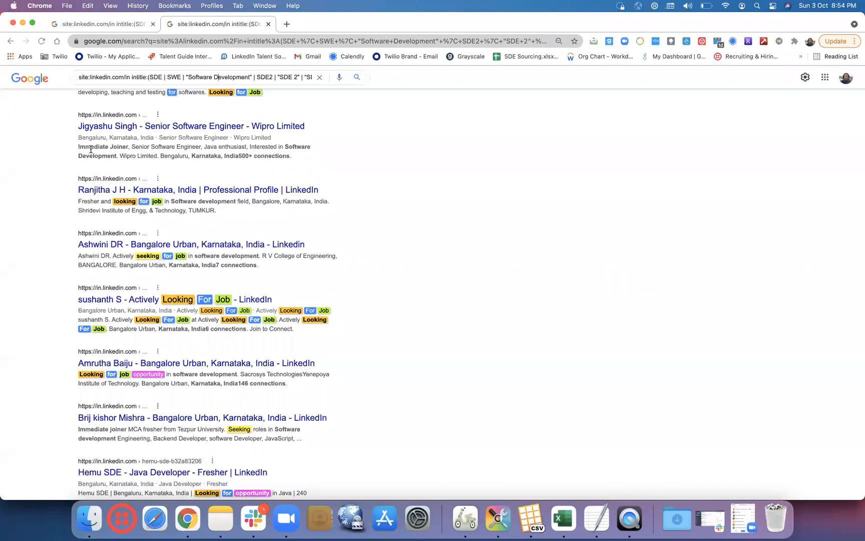
Add immediate to the end of the Multi Highlight words
{"action": "scroll", "coordinate": [389, 138], "scroll_direction": "up", "scroll_amount": 15}
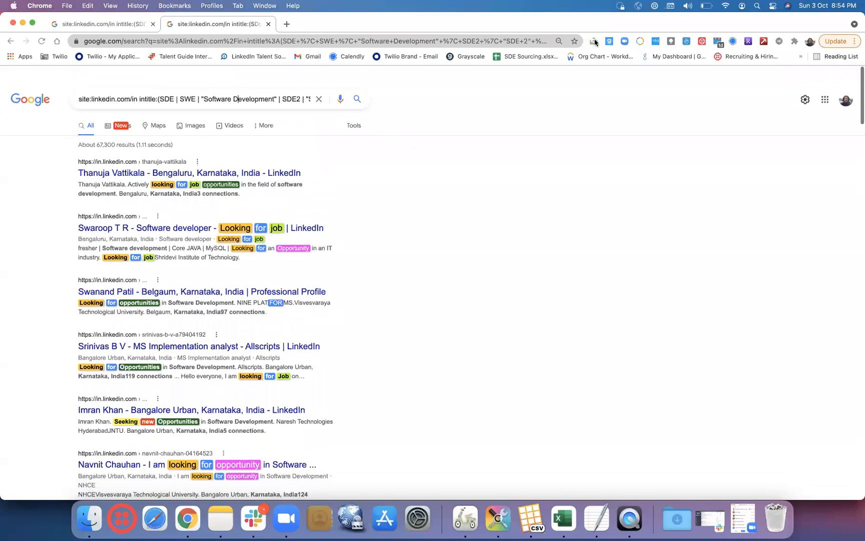
{"action": "left_click", "coordinate": [655, 41]}
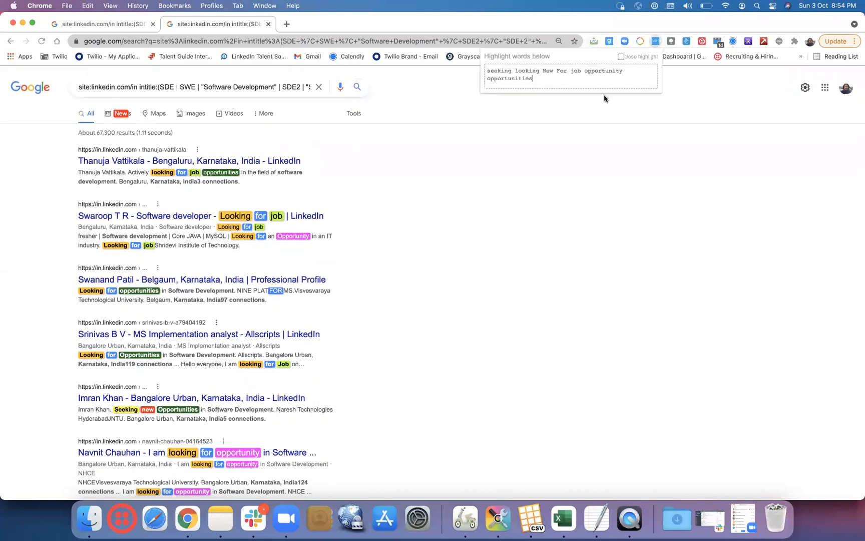
{"action": "type", "text": "immediate"}
{"action": "left_click", "coordinate": [525, 221]}
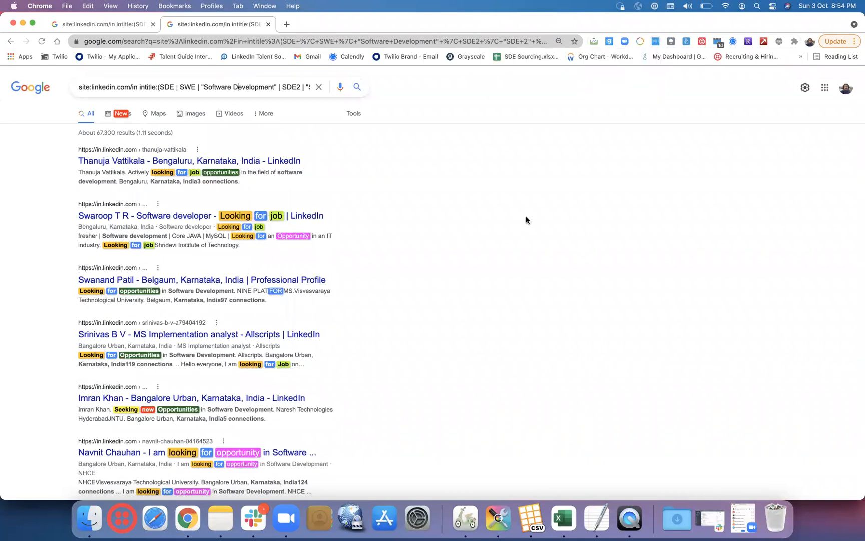
Examine the remaining results on the first page for the highlighted keywords, including immediate
{"action": "scroll", "coordinate": [525, 220], "scroll_direction": "down", "scroll_amount": 5}
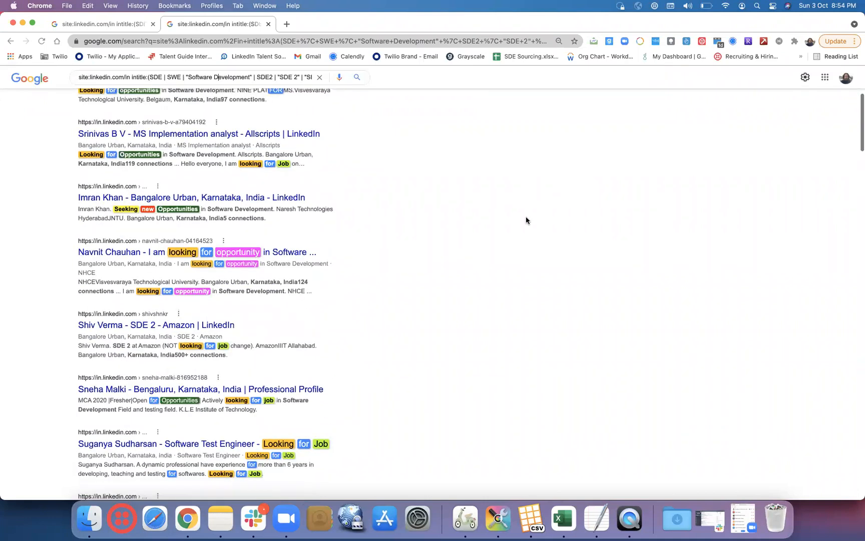
{"action": "scroll", "coordinate": [525, 221], "scroll_direction": "down", "scroll_amount": 4}
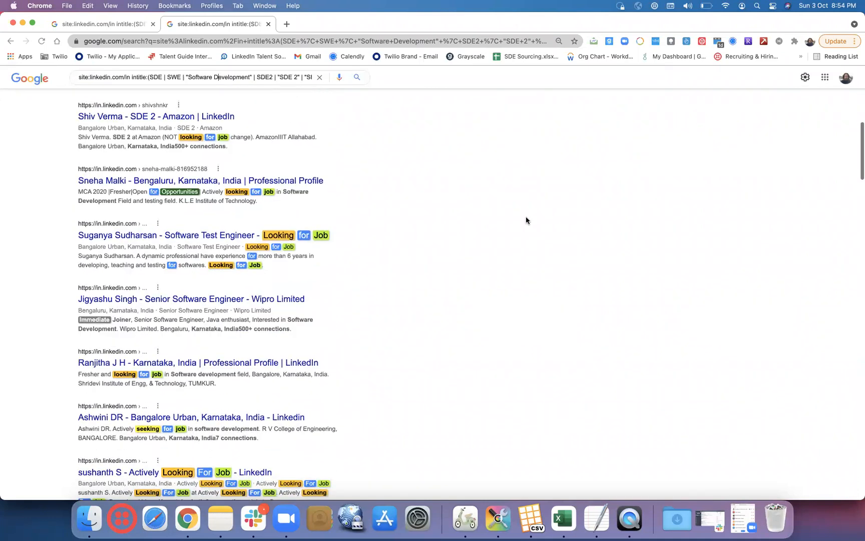
{"action": "scroll", "coordinate": [506, 276], "scroll_direction": "down", "scroll_amount": 3}
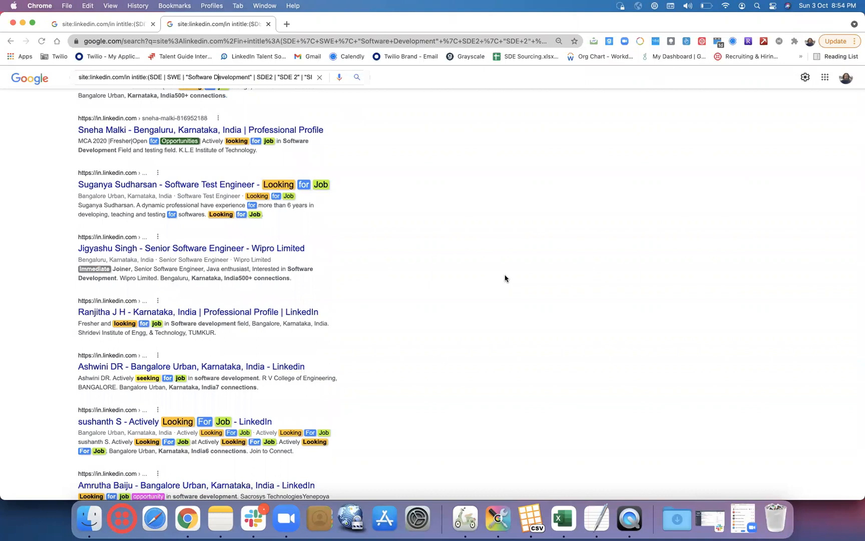
{"action": "scroll", "coordinate": [505, 278], "scroll_direction": "down", "scroll_amount": 4}
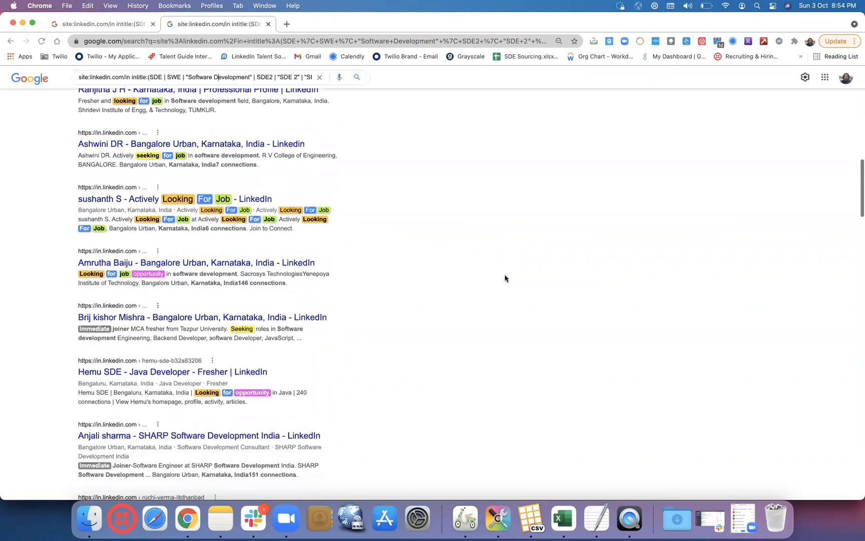
{"action": "scroll", "coordinate": [505, 278], "scroll_direction": "down", "scroll_amount": 7}
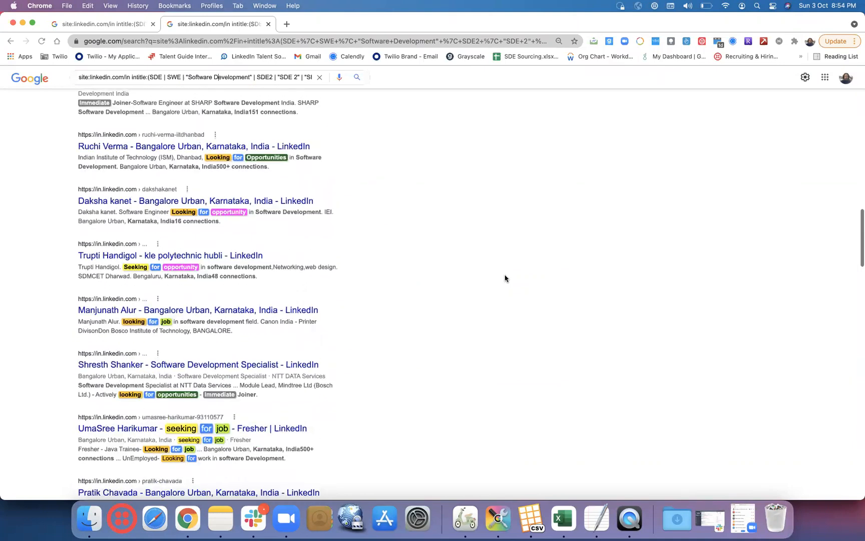
{"action": "scroll", "coordinate": [504, 277], "scroll_direction": "down", "scroll_amount": 6}
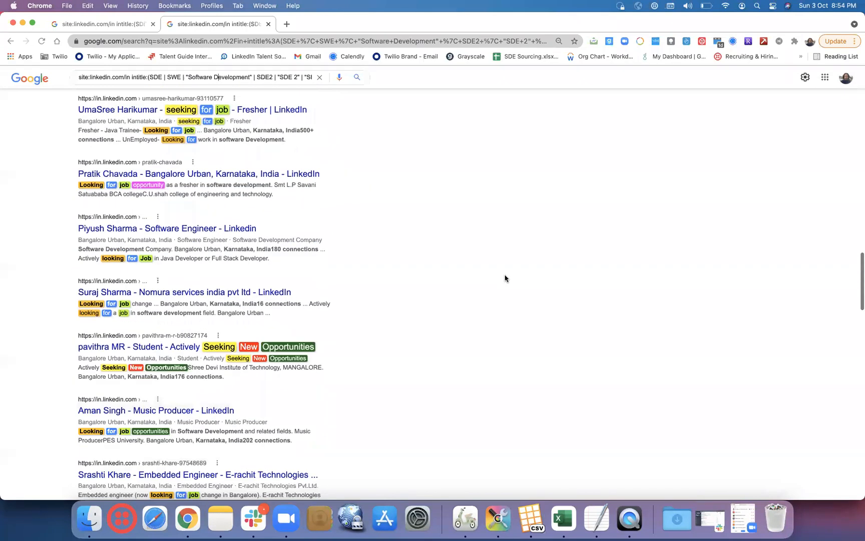
{"action": "scroll", "coordinate": [505, 278], "scroll_direction": "down", "scroll_amount": 9}
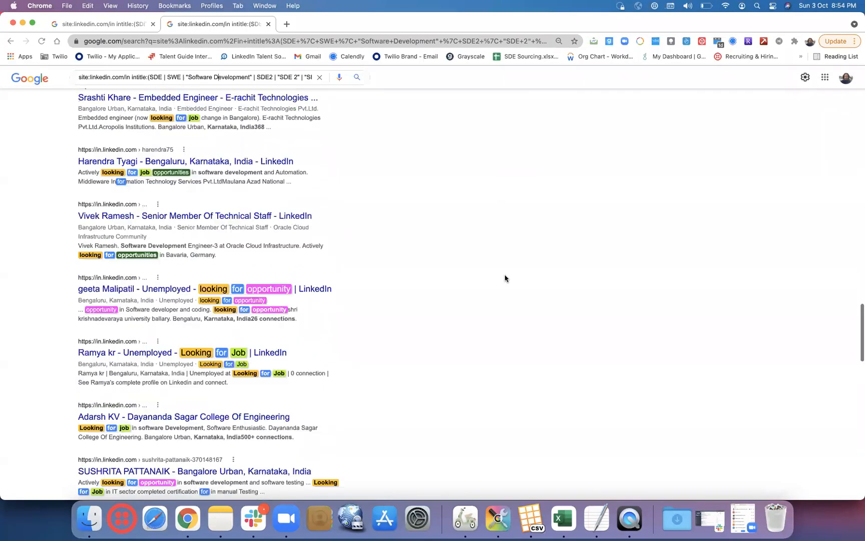
{"action": "scroll", "coordinate": [504, 278], "scroll_direction": "down", "scroll_amount": 10}
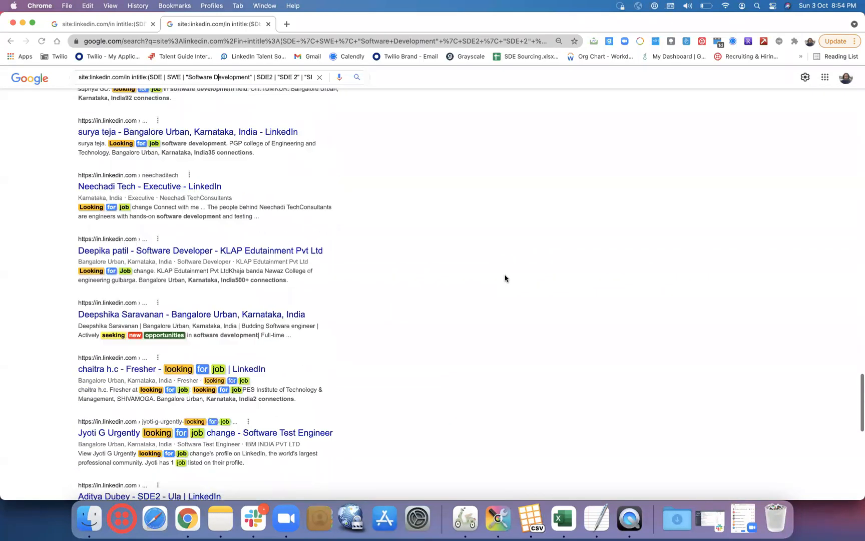
{"action": "scroll", "coordinate": [505, 278], "scroll_direction": "down", "scroll_amount": 6}
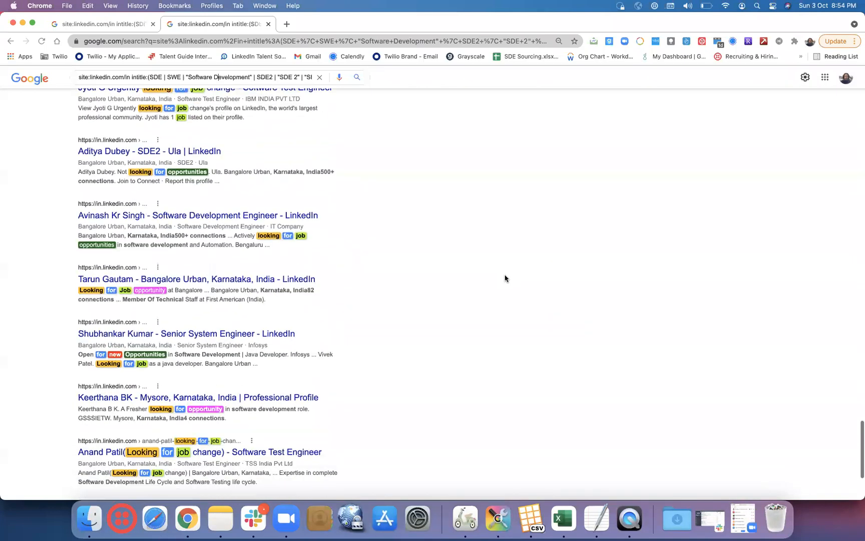
{"action": "scroll", "coordinate": [505, 278], "scroll_direction": "down", "scroll_amount": 2}
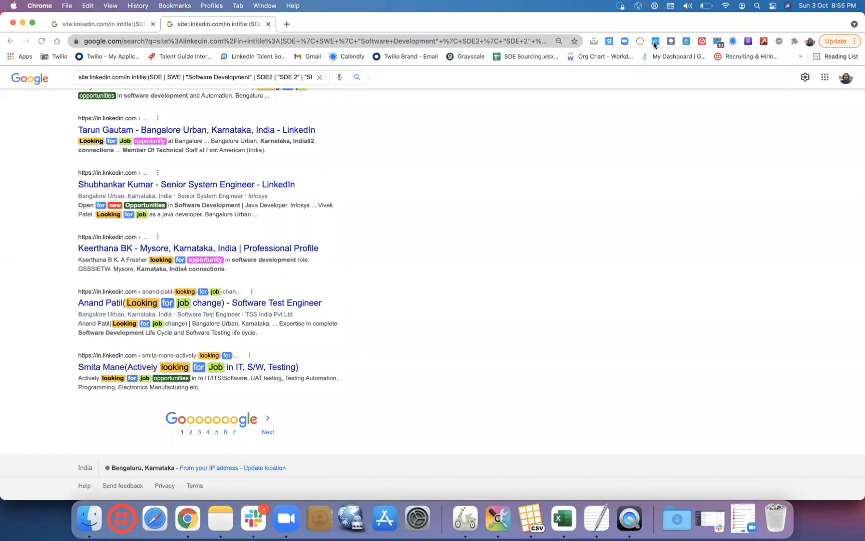
Open the Multi Highlight extension's Chrome Web Store page and select its web address
{"action": "left_click", "coordinate": [655, 43]}
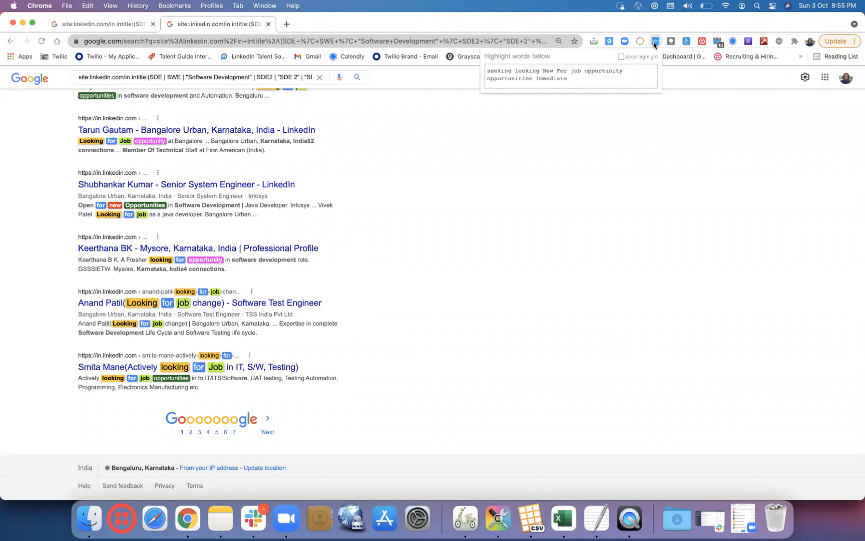
{"action": "left_click", "coordinate": [655, 43]}
{"action": "right_click", "coordinate": [654, 44]}
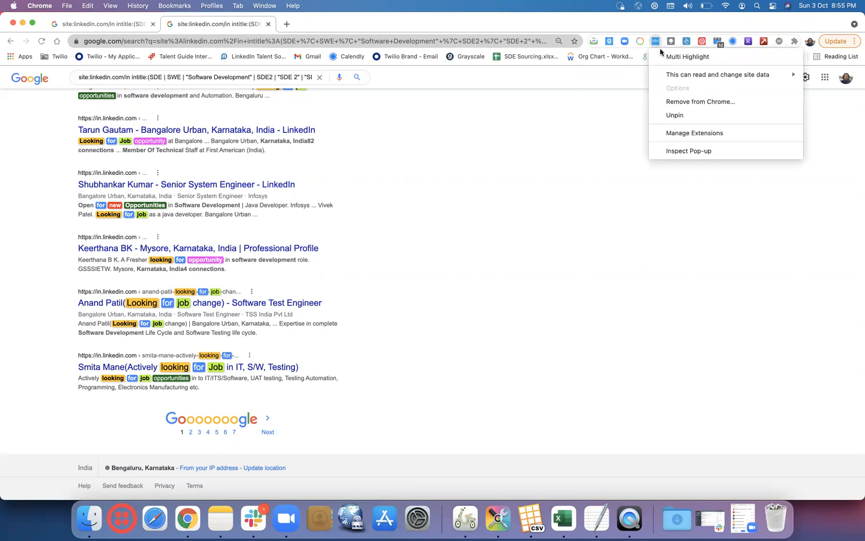
{"action": "left_click", "coordinate": [665, 57]}
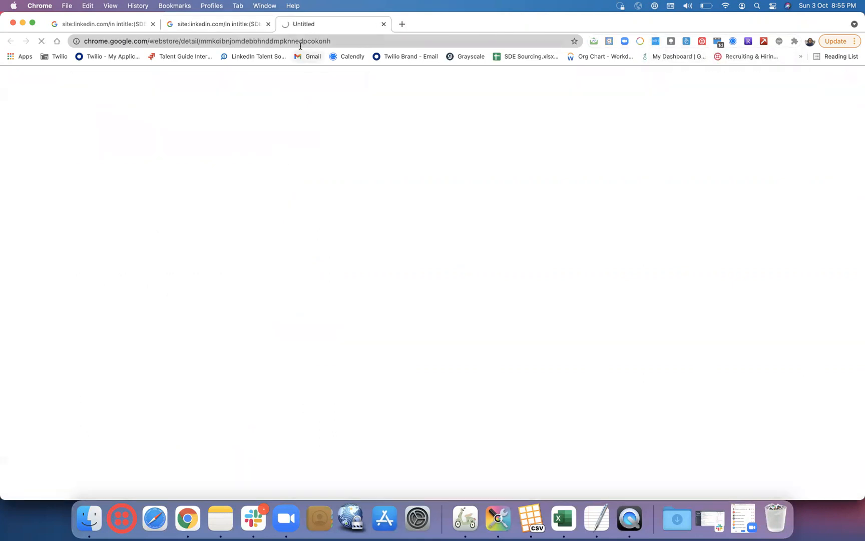
{"action": "left_click", "coordinate": [299, 43]}
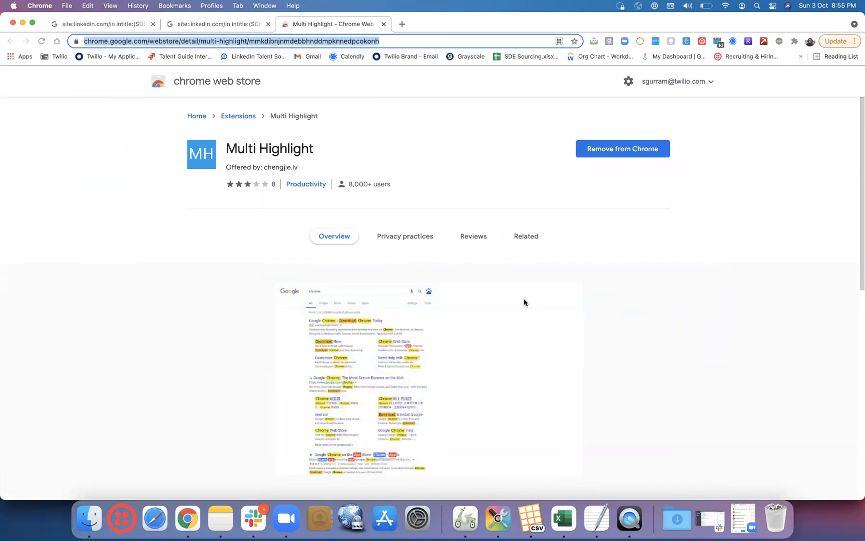
Return to the Google results, advance to the second results page and examine the highlighted keywords there
{"action": "left_click", "coordinate": [238, 28]}
{"action": "scroll", "coordinate": [392, 188], "scroll_direction": "up", "scroll_amount": 15}
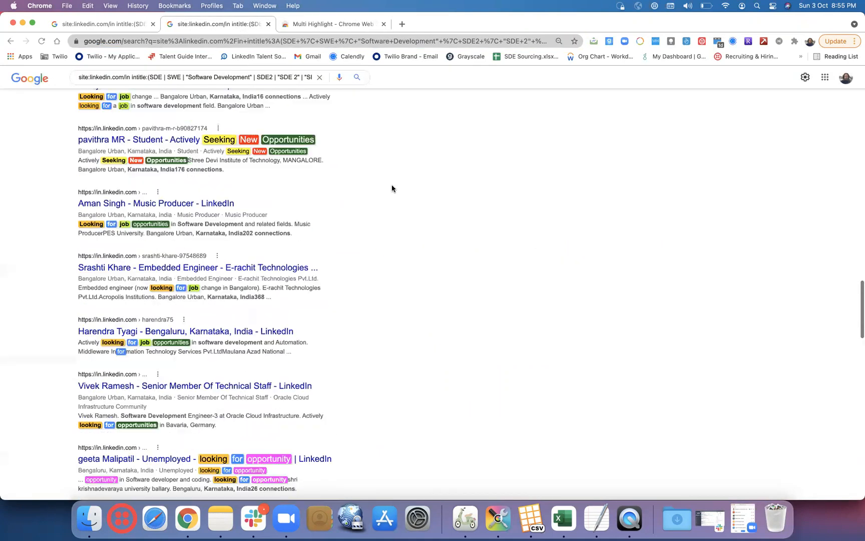
{"action": "scroll", "coordinate": [392, 188], "scroll_direction": "up", "scroll_amount": 3}
{"action": "scroll", "coordinate": [392, 188], "scroll_direction": "down", "scroll_amount": 15}
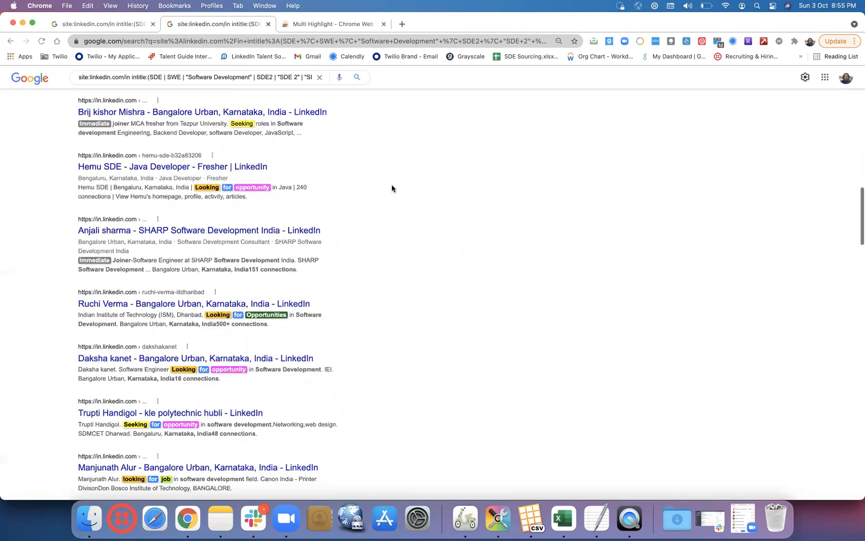
{"action": "scroll", "coordinate": [384, 368], "scroll_direction": "down", "scroll_amount": 10}
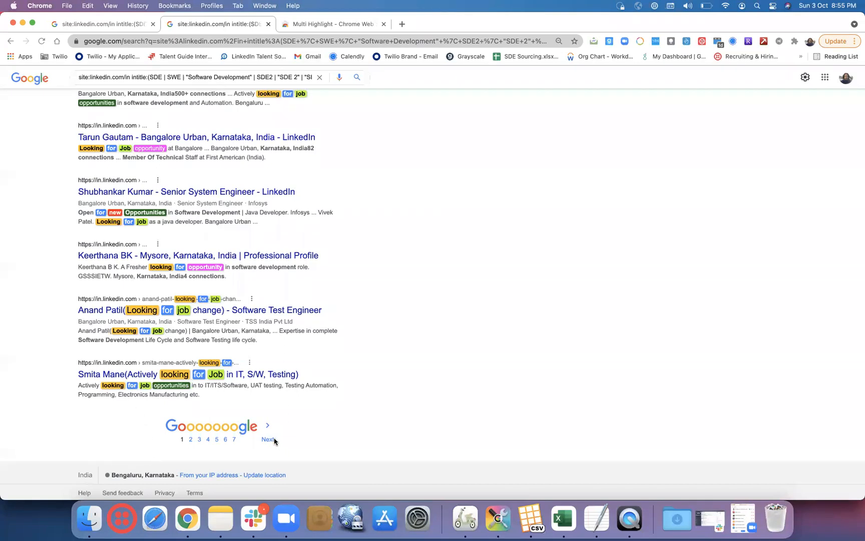
{"action": "left_click", "coordinate": [269, 439]}
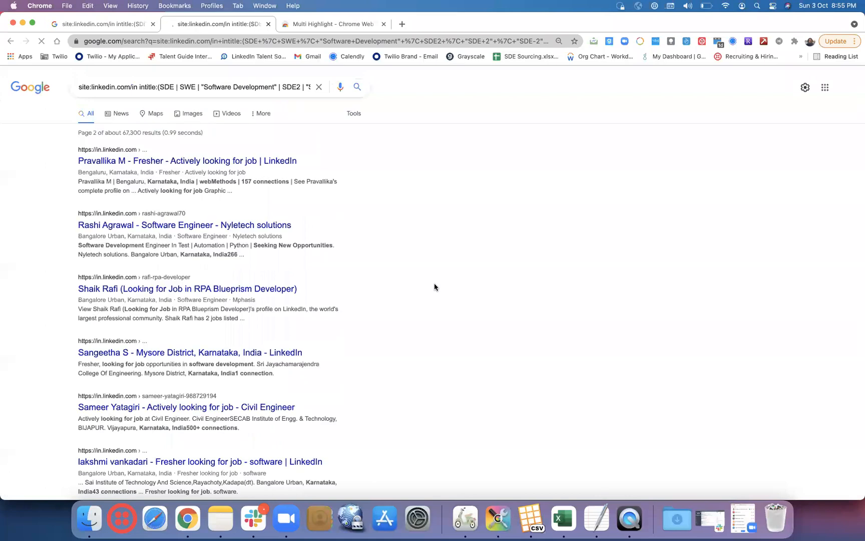
{"action": "scroll", "coordinate": [434, 286], "scroll_direction": "down", "scroll_amount": 20}
{"action": "scroll", "coordinate": [434, 287], "scroll_direction": "down", "scroll_amount": 15}
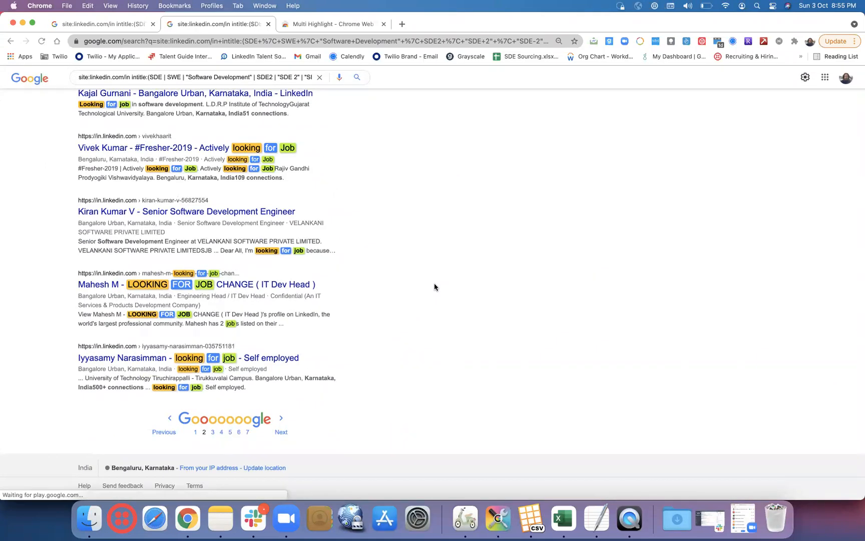
Create a new Data Miner recipe for the second page of Google results, keeping the List Page type
{"action": "scroll", "coordinate": [434, 286], "scroll_direction": "up", "scroll_amount": 15}
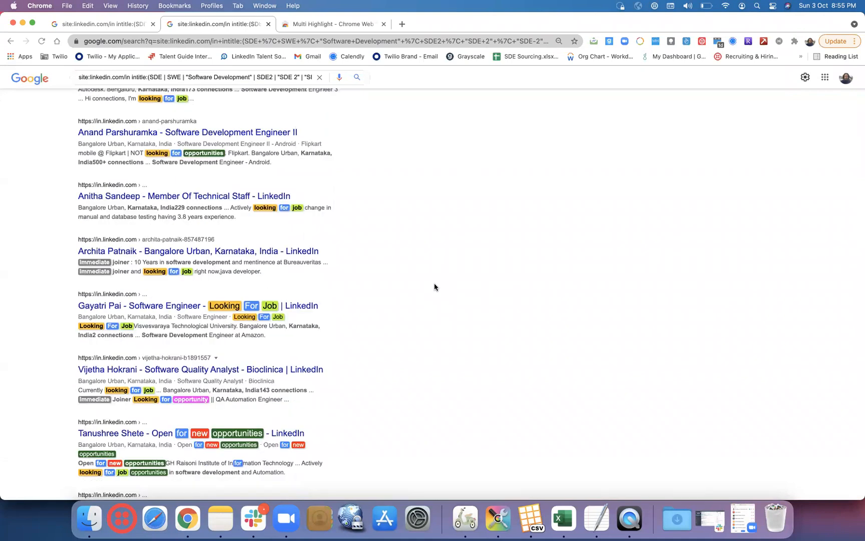
{"action": "scroll", "coordinate": [434, 287], "scroll_direction": "up", "scroll_amount": 20}
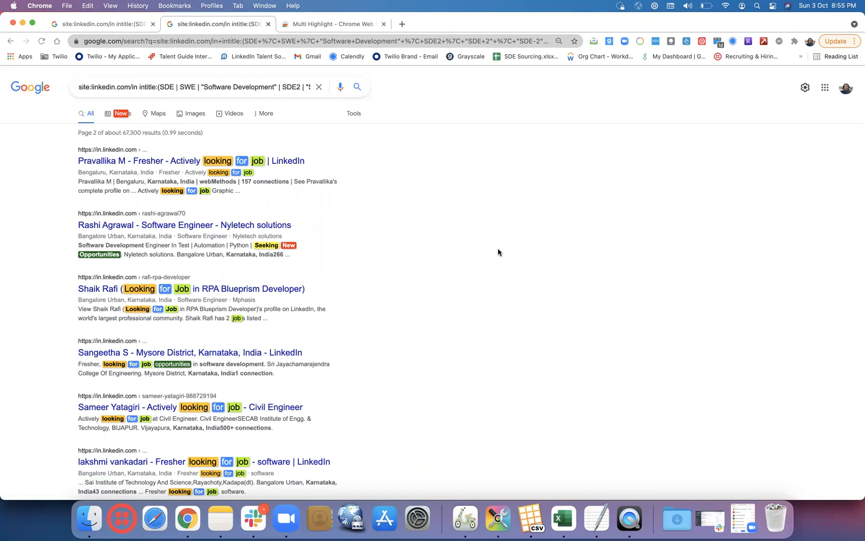
{"action": "left_click_drag", "start_coordinate": [267, 83], "coordinate": [268, 87]}
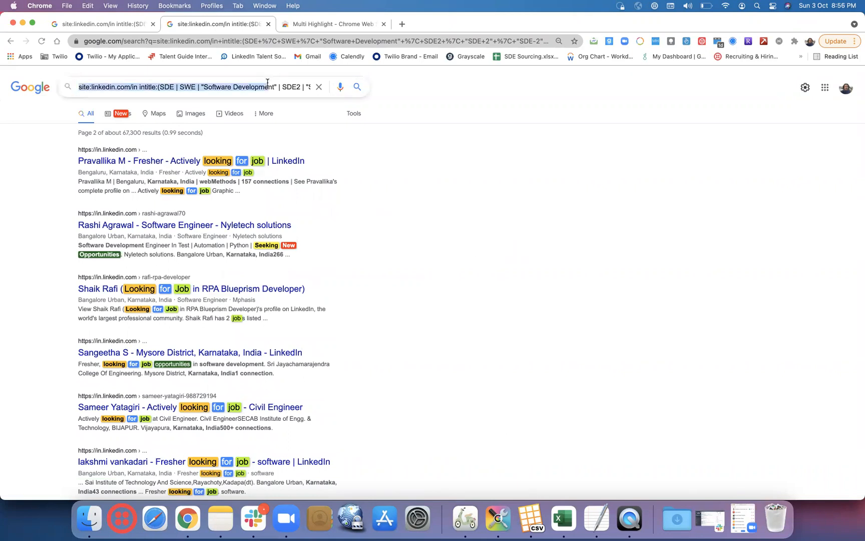
{"action": "left_click", "coordinate": [275, 87]}
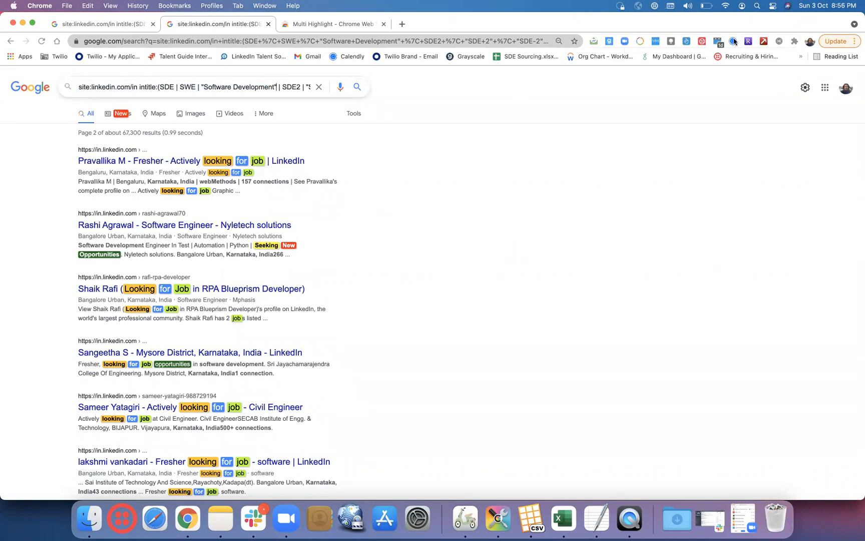
{"action": "left_click", "coordinate": [749, 42]}
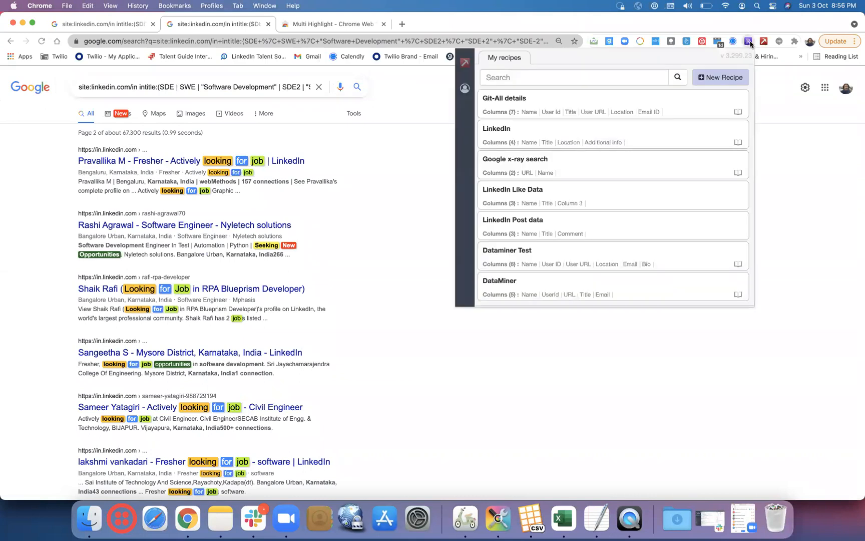
{"action": "left_click", "coordinate": [721, 77]}
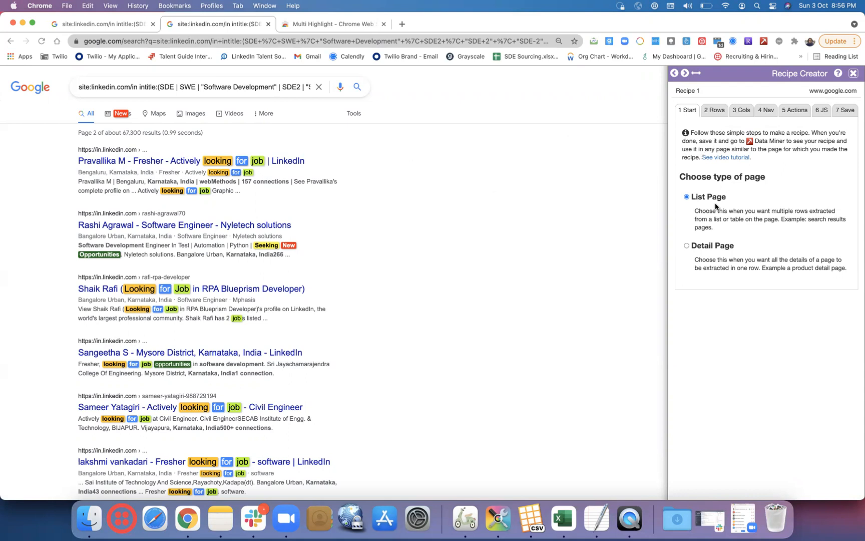
Pick the first result's link-and-title block as the recipe's row element and identify it by the class yuRUbf
{"action": "left_click", "coordinate": [715, 110]}
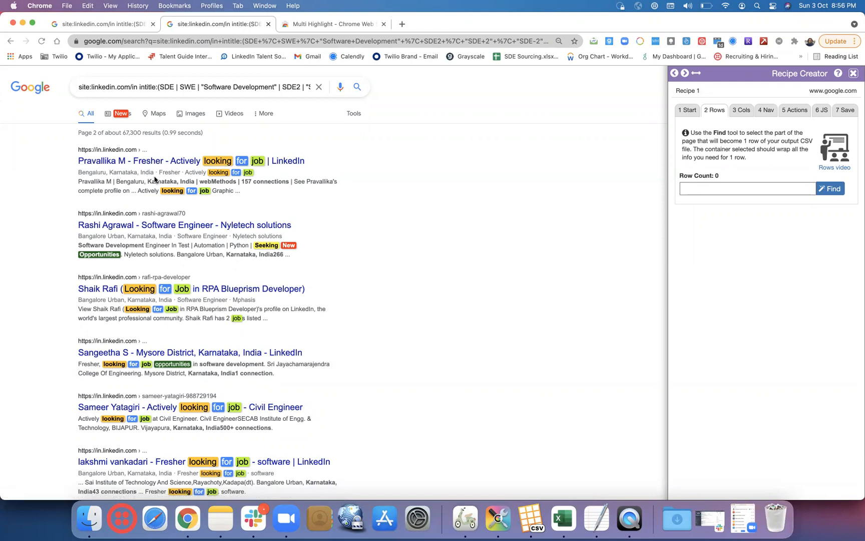
{"action": "left_click_drag", "start_coordinate": [79, 184], "coordinate": [238, 191]}
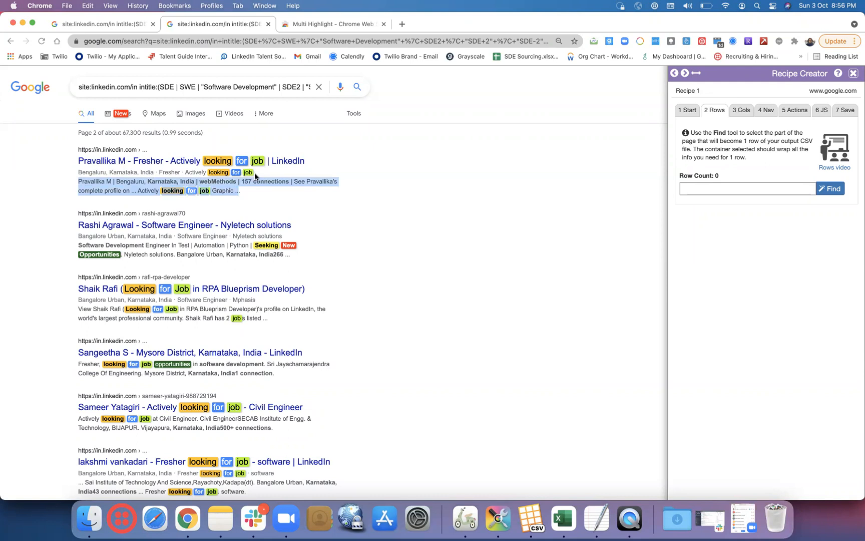
{"action": "left_click", "coordinate": [256, 177]}
{"action": "left_click_drag", "start_coordinate": [27, 184], "coordinate": [52, 174]}
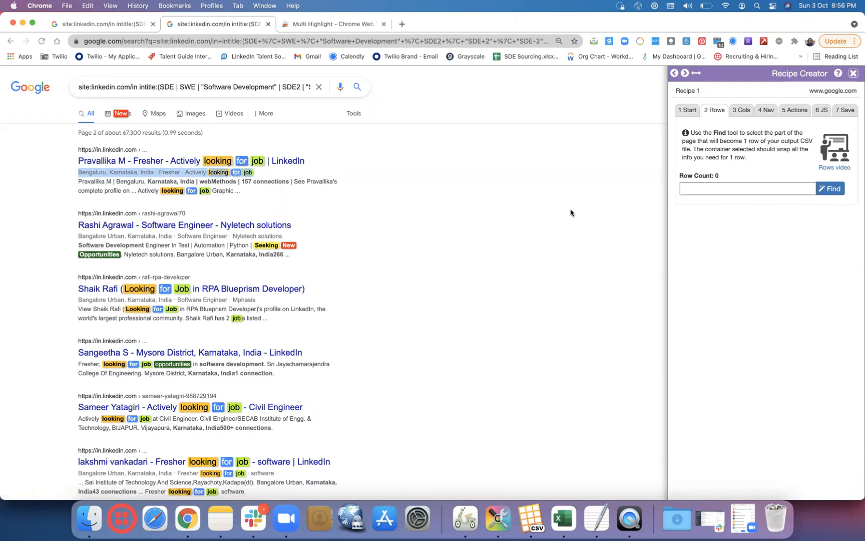
{"action": "left_click", "coordinate": [824, 189]}
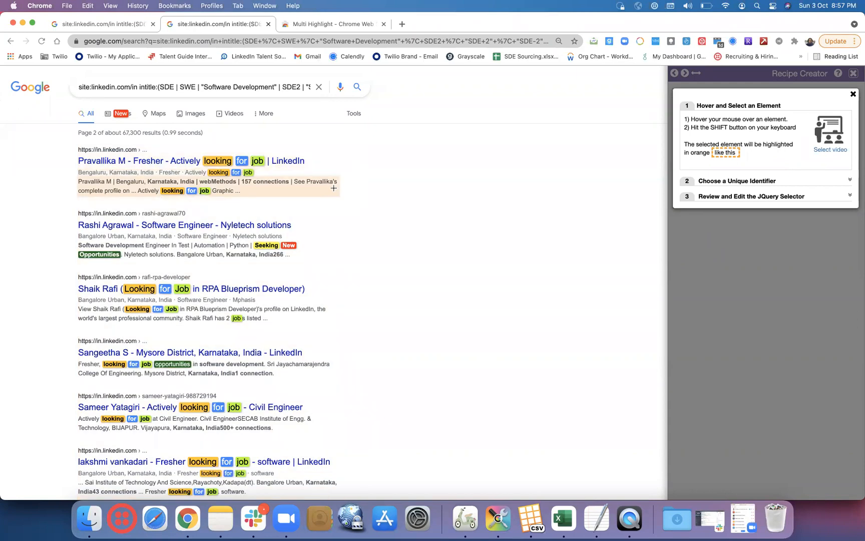
{"action": "left_click_drag", "start_coordinate": [334, 188], "coordinate": [334, 174]}
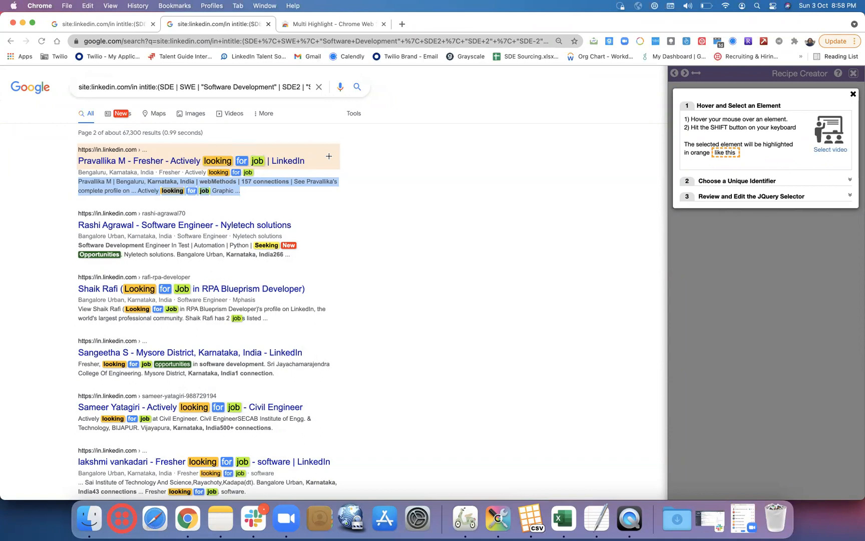
{"action": "key", "text": "shift"}
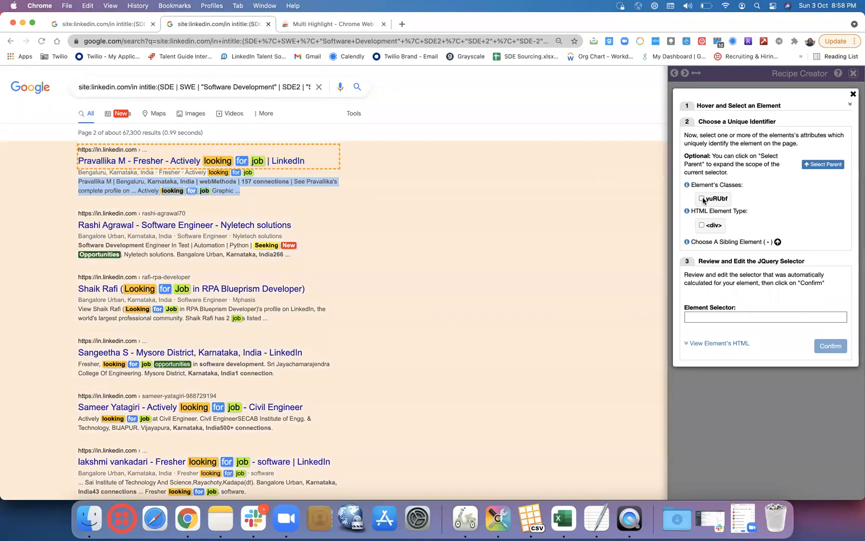
{"action": "left_click", "coordinate": [702, 199]}
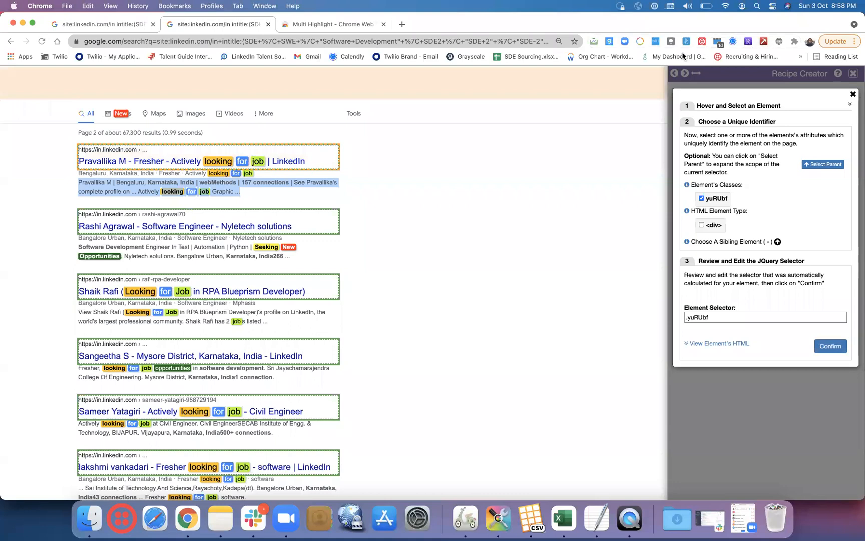
Turn off Multi Highlight's highlighting and confirm .yuRUbf as the row selector, checking the outlined rows down the whole results page
{"action": "left_click", "coordinate": [656, 42]}
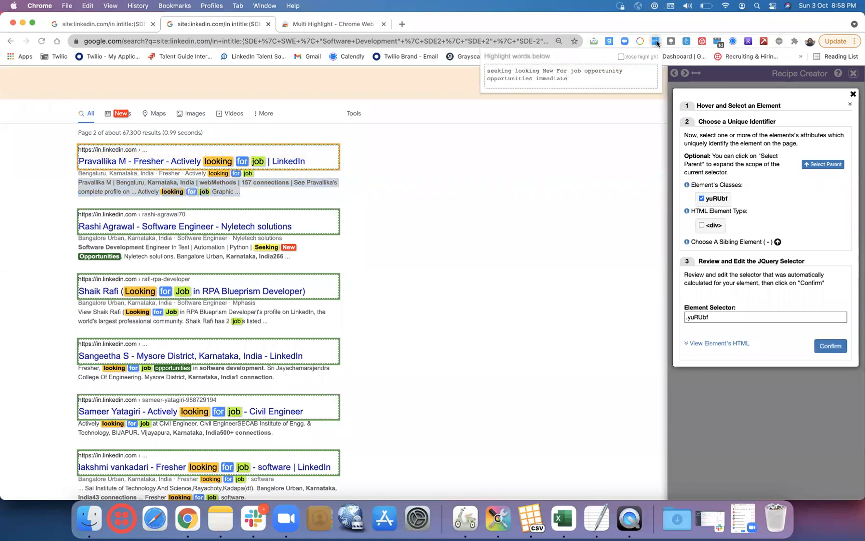
{"action": "left_click", "coordinate": [622, 58]}
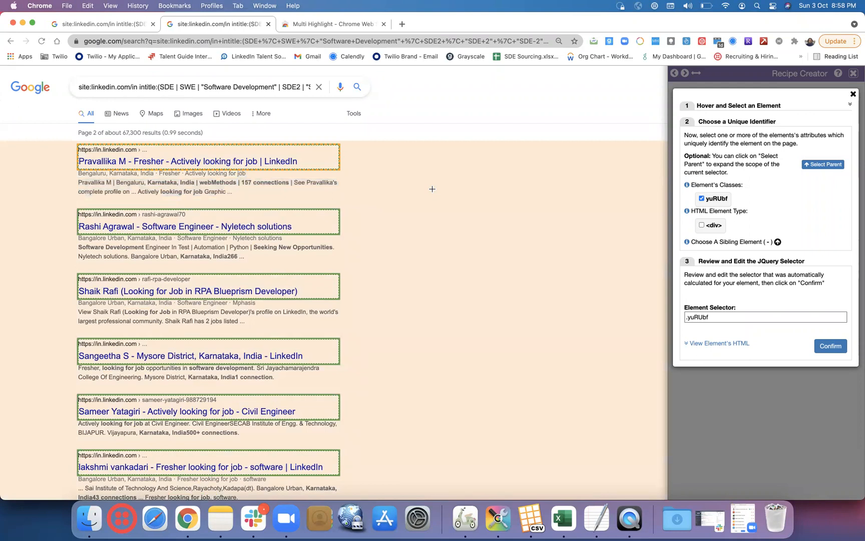
{"action": "scroll", "coordinate": [432, 189], "scroll_direction": "down", "scroll_amount": 10}
{"action": "scroll", "coordinate": [432, 189], "scroll_direction": "down", "scroll_amount": 20}
{"action": "scroll", "coordinate": [432, 189], "scroll_direction": "down", "scroll_amount": 20}
{"action": "scroll", "coordinate": [432, 188], "scroll_direction": "up", "scroll_amount": 20}
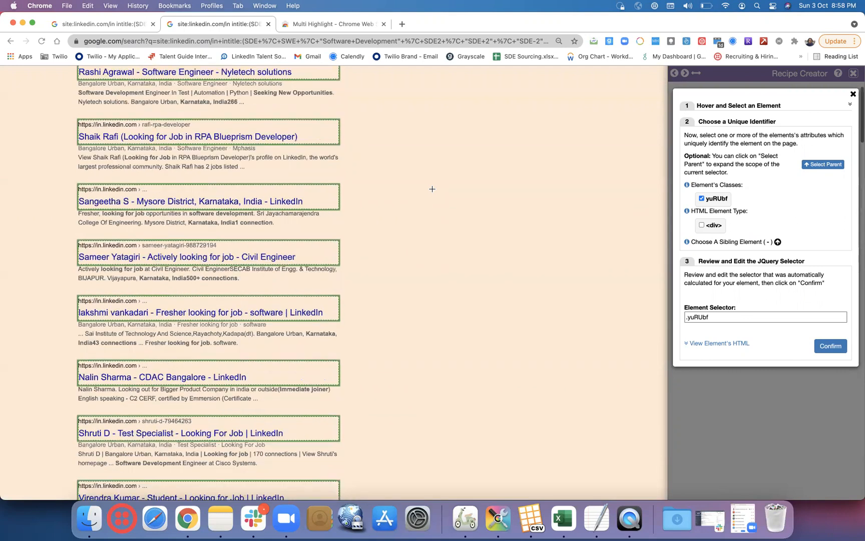
{"action": "scroll", "coordinate": [432, 189], "scroll_direction": "up", "scroll_amount": 5}
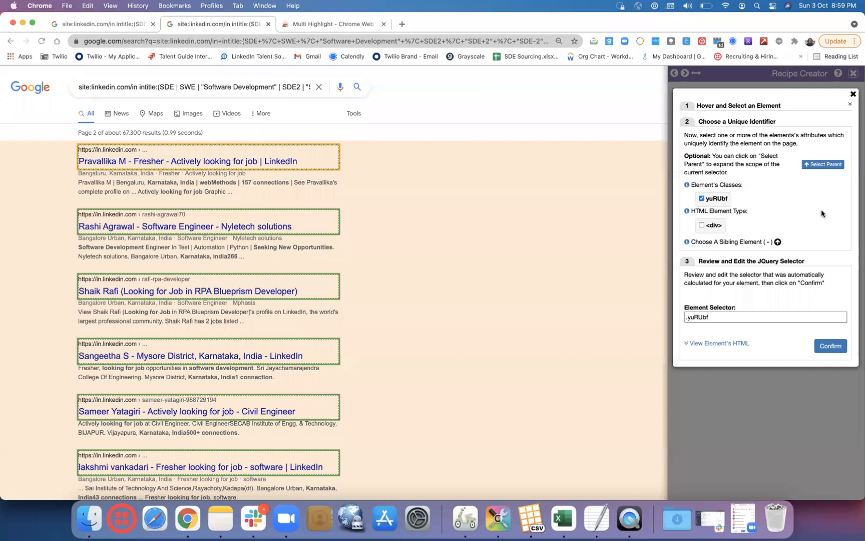
{"action": "left_click", "coordinate": [830, 349]}
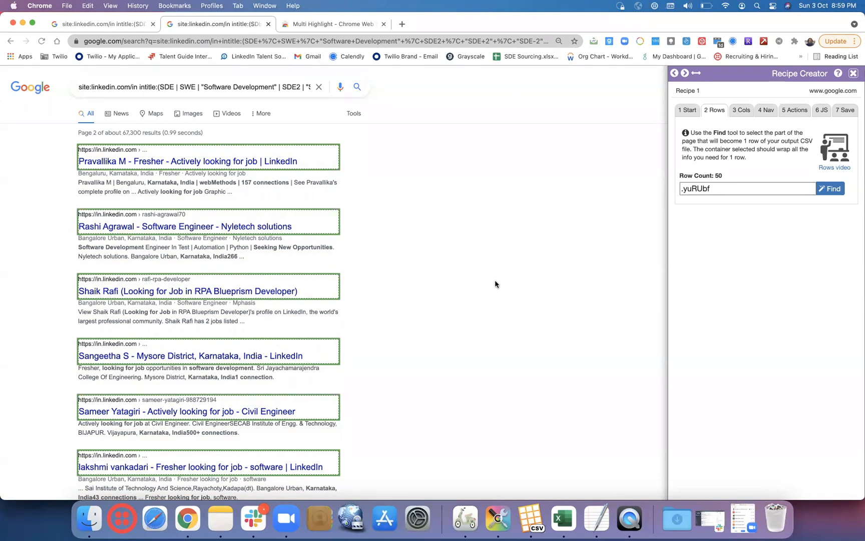
{"action": "scroll", "coordinate": [494, 284], "scroll_direction": "down", "scroll_amount": 20}
{"action": "scroll", "coordinate": [495, 284], "scroll_direction": "down", "scroll_amount": 15}
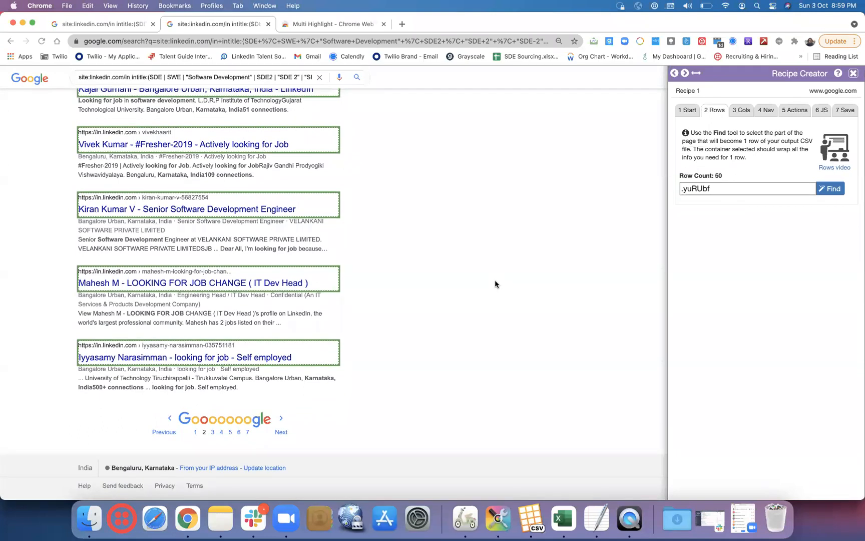
{"action": "scroll", "coordinate": [494, 284], "scroll_direction": "up", "scroll_amount": 20}
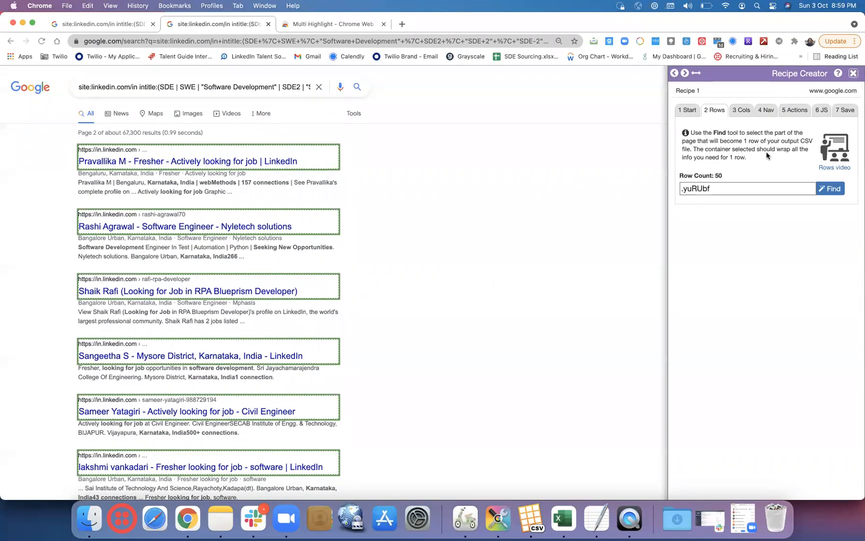
Go on to the recipe's column definitions and name the first column URL
{"action": "left_click", "coordinate": [745, 109]}
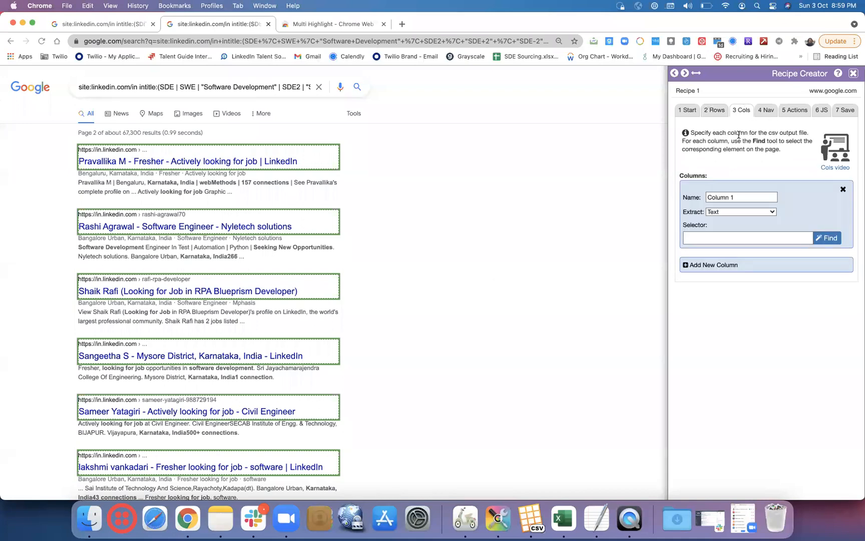
{"action": "left_click", "coordinate": [734, 197]}
{"action": "key", "text": "BackSpace"}
{"action": "key", "text": "BackSpace"}
{"action": "key", "text": "BackSpace"}
{"action": "key", "text": "BackSpace"}
{"action": "key", "text": "BackSpace"}
{"action": "key", "text": "BackSpace"}
{"action": "type", "text": "URL"}
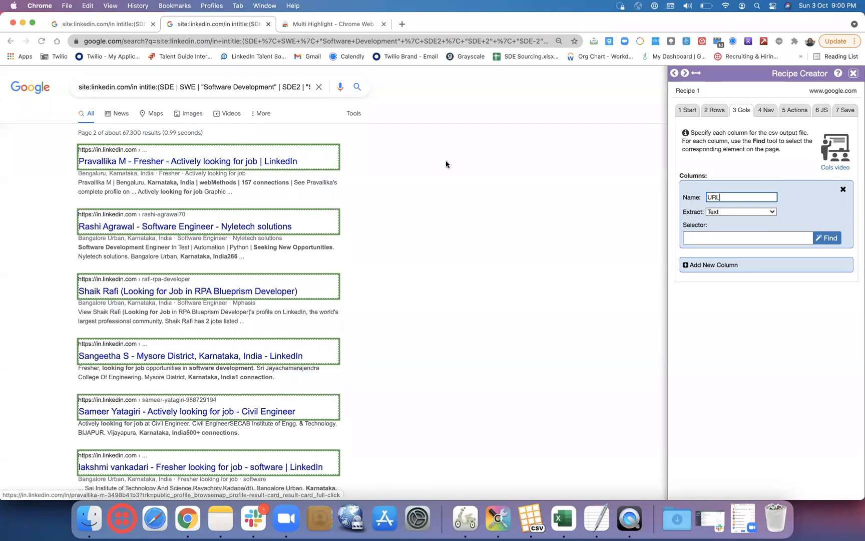
Set the URL column's selector to .iUh30 from a result's web address line, checking the matches down the page before confirming
{"action": "left_click", "coordinate": [835, 239]}
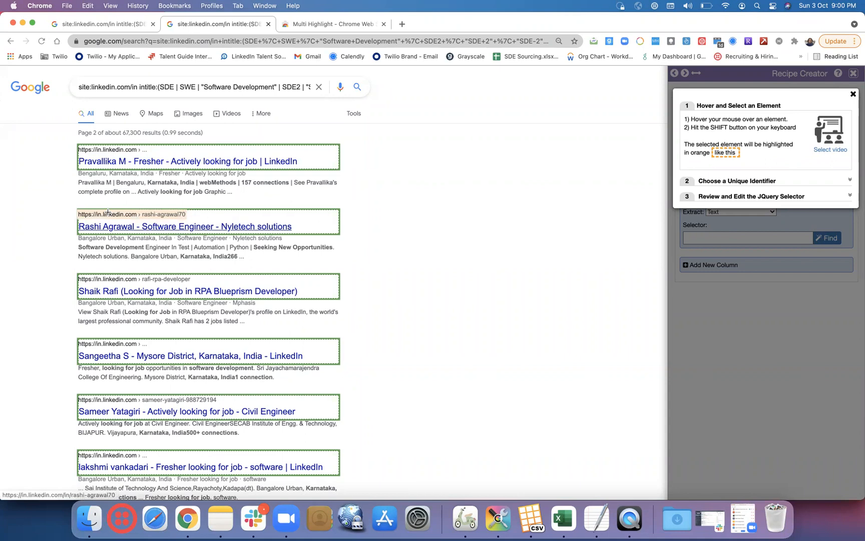
{"action": "key", "text": "shift"}
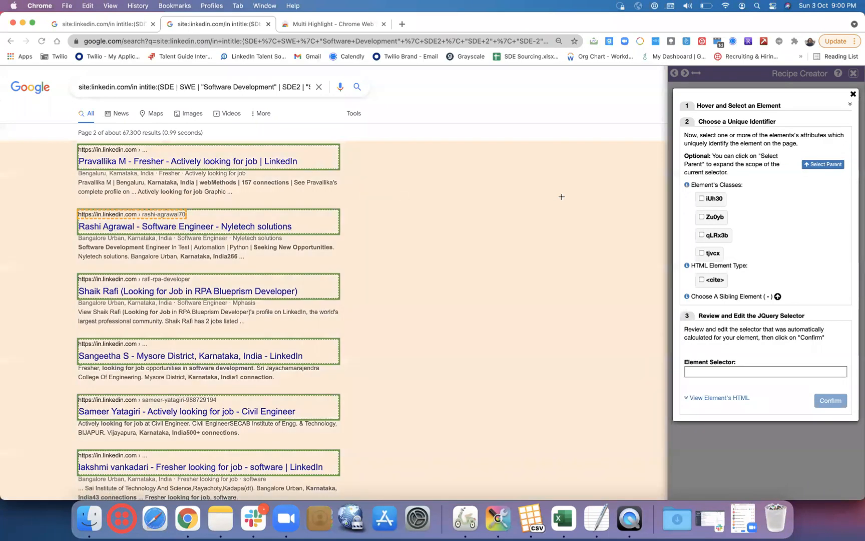
{"action": "left_click", "coordinate": [702, 198]}
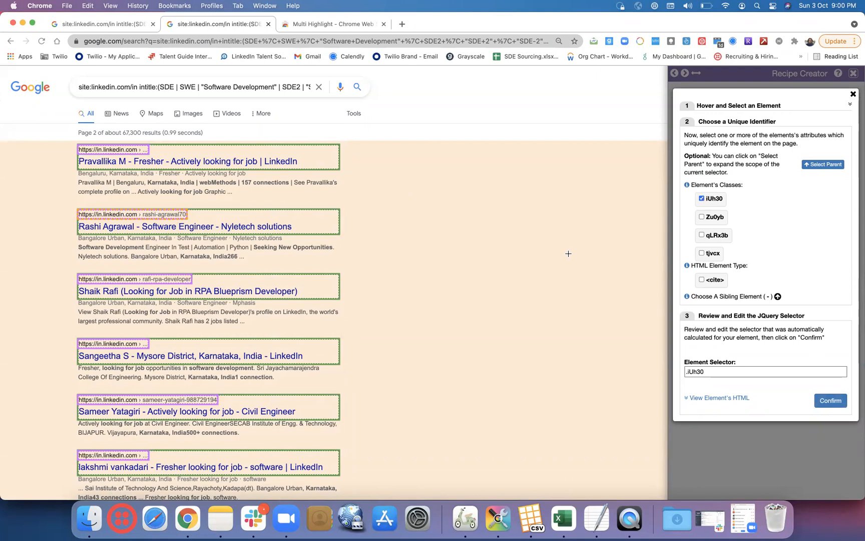
{"action": "scroll", "coordinate": [568, 253], "scroll_direction": "down", "scroll_amount": 2}
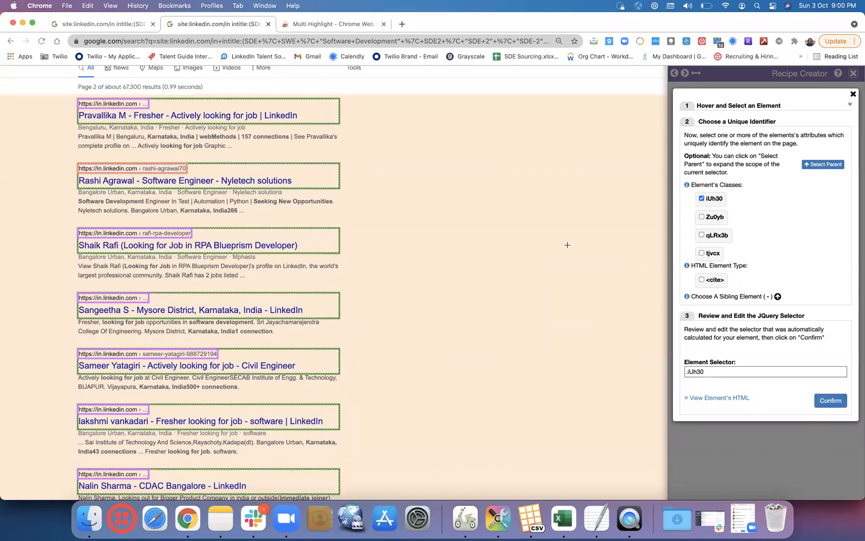
{"action": "scroll", "coordinate": [567, 245], "scroll_direction": "down", "scroll_amount": 10}
{"action": "scroll", "coordinate": [567, 245], "scroll_direction": "down", "scroll_amount": 20}
{"action": "scroll", "coordinate": [567, 244], "scroll_direction": "down", "scroll_amount": 16}
{"action": "scroll", "coordinate": [568, 244], "scroll_direction": "down", "scroll_amount": 20}
{"action": "scroll", "coordinate": [567, 244], "scroll_direction": "down", "scroll_amount": 15}
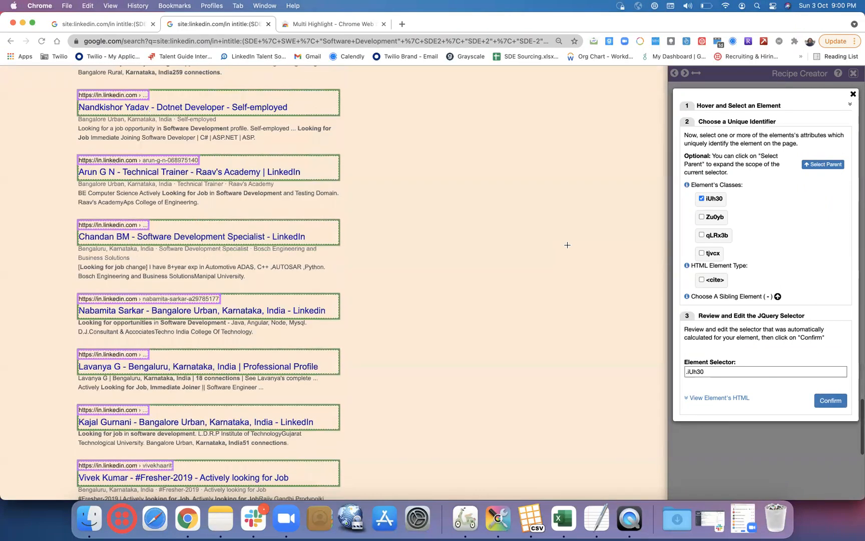
{"action": "scroll", "coordinate": [568, 245], "scroll_direction": "down", "scroll_amount": 4}
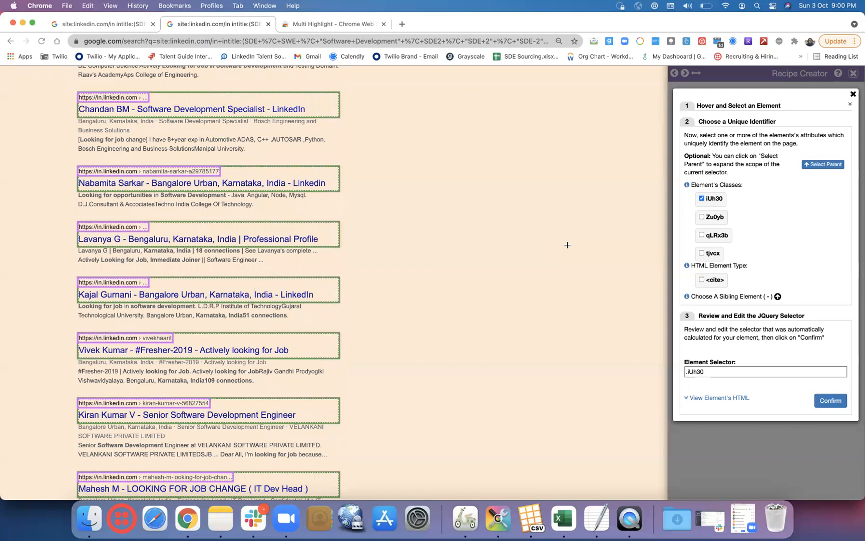
{"action": "scroll", "coordinate": [567, 244], "scroll_direction": "down", "scroll_amount": 9}
{"action": "scroll", "coordinate": [567, 245], "scroll_direction": "up", "scroll_amount": 20}
{"action": "scroll", "coordinate": [567, 244], "scroll_direction": "up", "scroll_amount": 15}
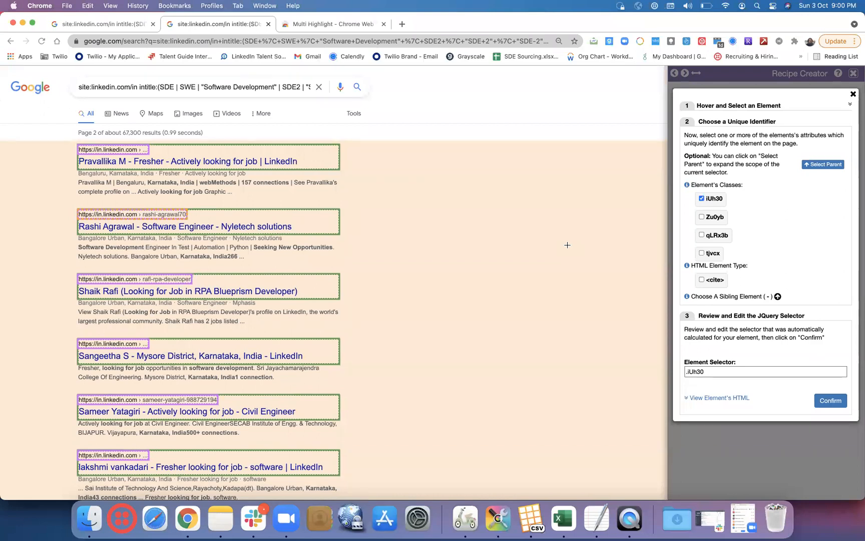
{"action": "left_click", "coordinate": [831, 401]}
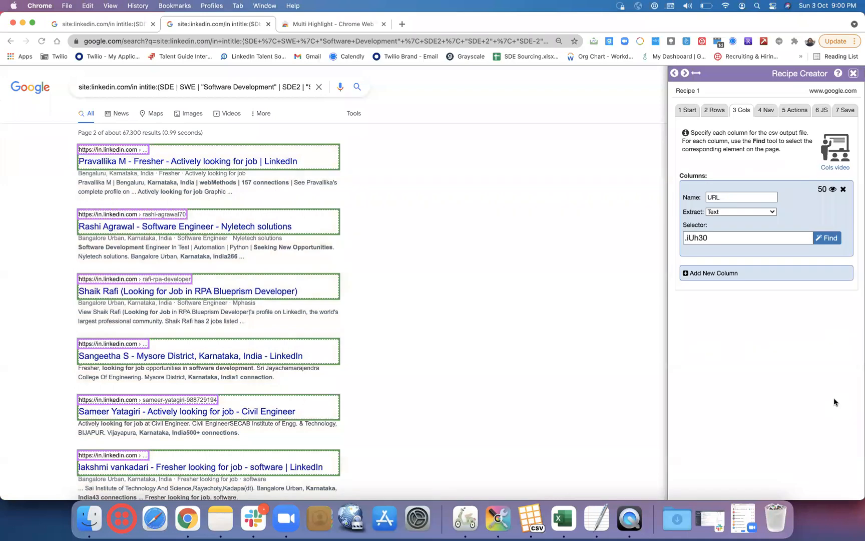
Add a second column to the recipe and clear its default name
{"action": "left_click", "coordinate": [719, 273]}
{"action": "left_click", "coordinate": [744, 224]}
{"action": "key", "text": "BackSpace"}
{"action": "key", "text": "BackSpace"}
{"action": "key", "text": "BackSpace"}
{"action": "key", "text": "BackSpace"}
{"action": "key", "text": "BackSpace"}
{"action": "key", "text": "BackSpace"}
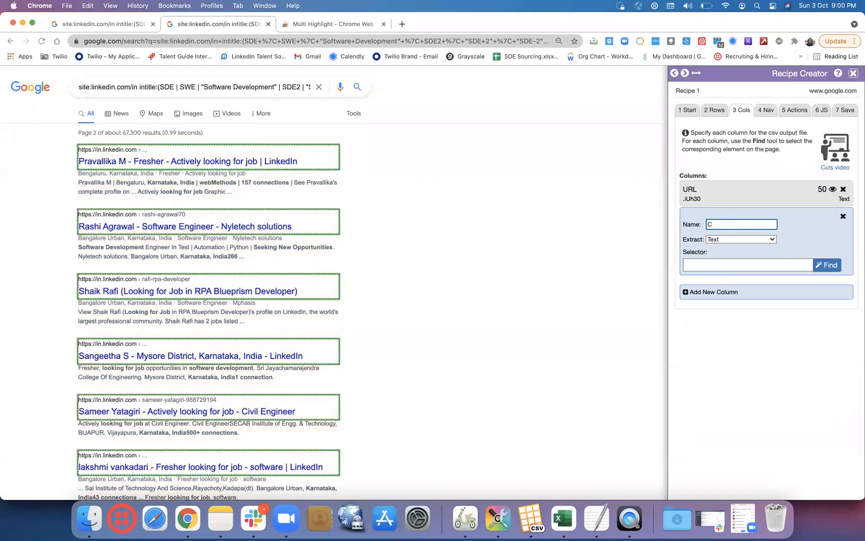
Open the first result's LinkedIn profile in a new tab, view it and return to the Google results
{"action": "right_click", "coordinate": [209, 165]}
{"action": "left_click", "coordinate": [214, 168]}
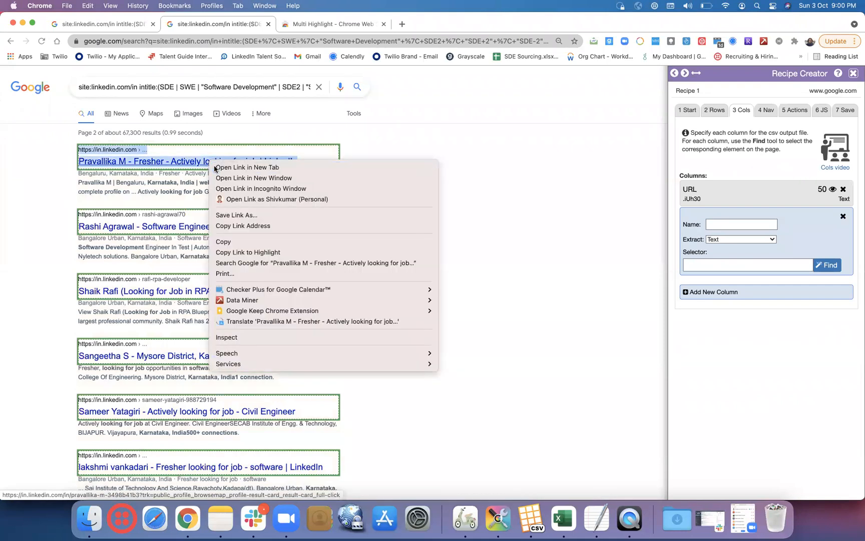
{"action": "left_click", "coordinate": [423, 26]}
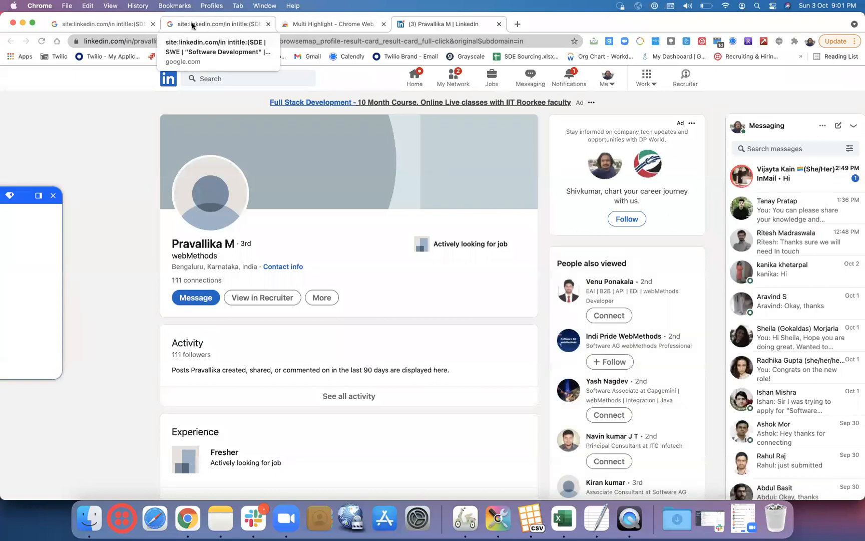
{"action": "left_click", "coordinate": [192, 26]}
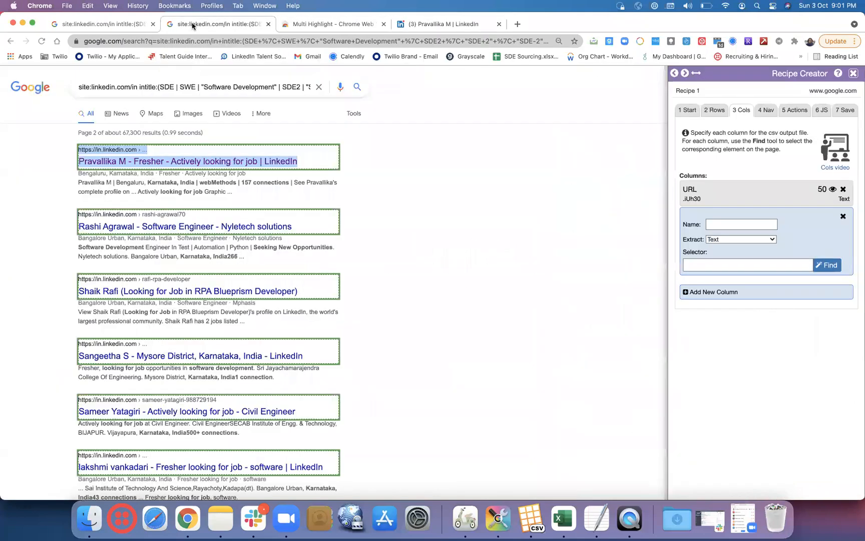
{"action": "left_click", "coordinate": [466, 170]}
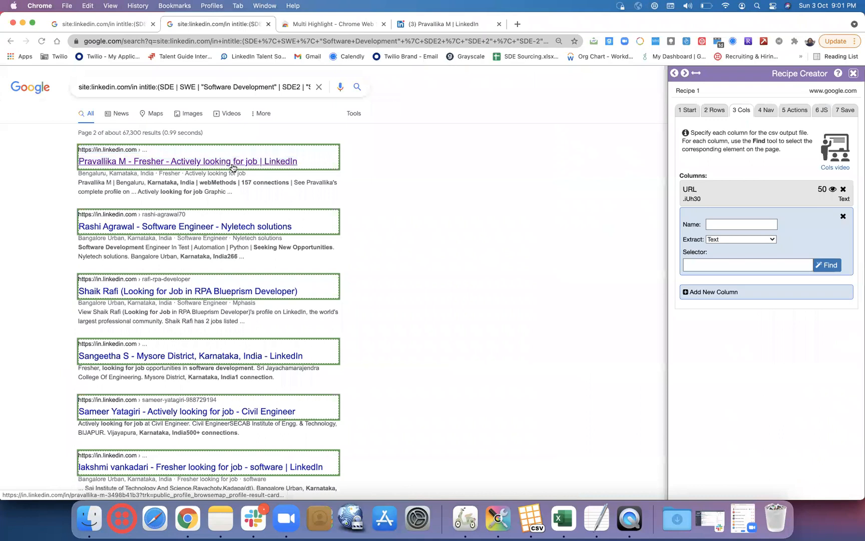
Name the second recipe column URL Title and set it to extract the URL
{"action": "left_click", "coordinate": [734, 224]}
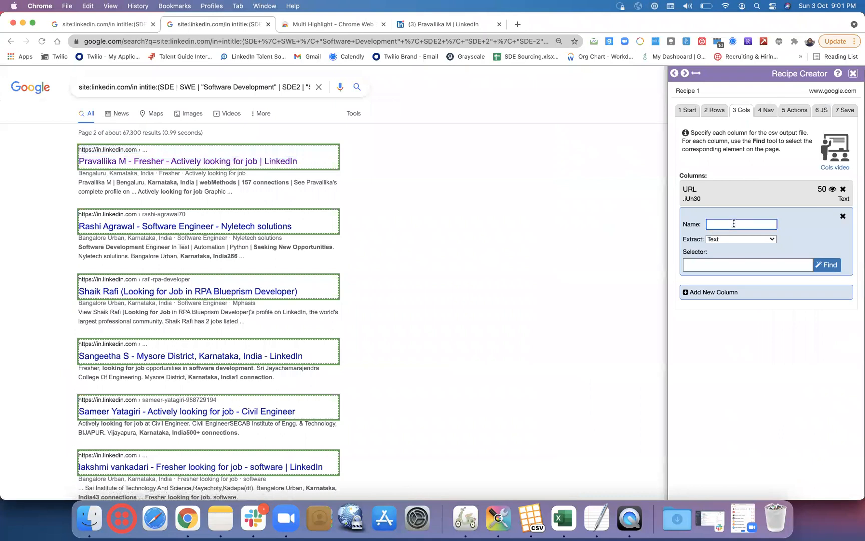
{"action": "type", "text": "URL Title"}
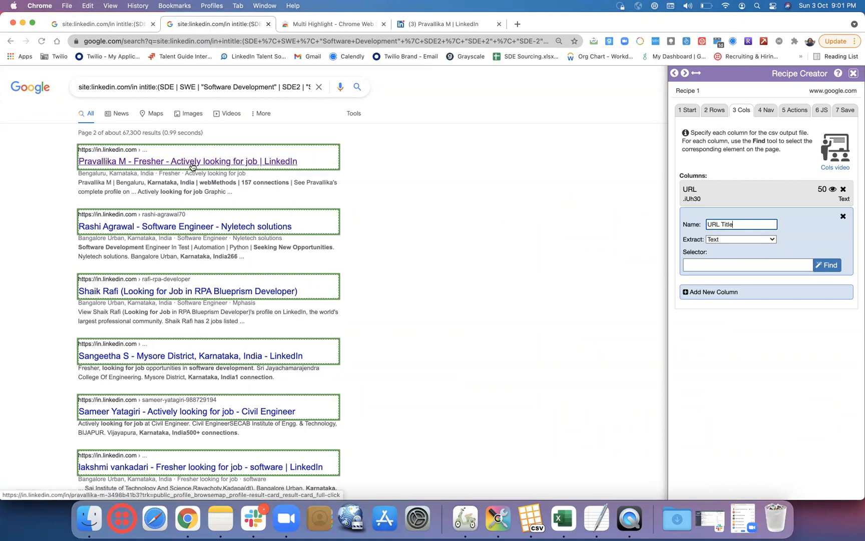
{"action": "left_click", "coordinate": [773, 240]}
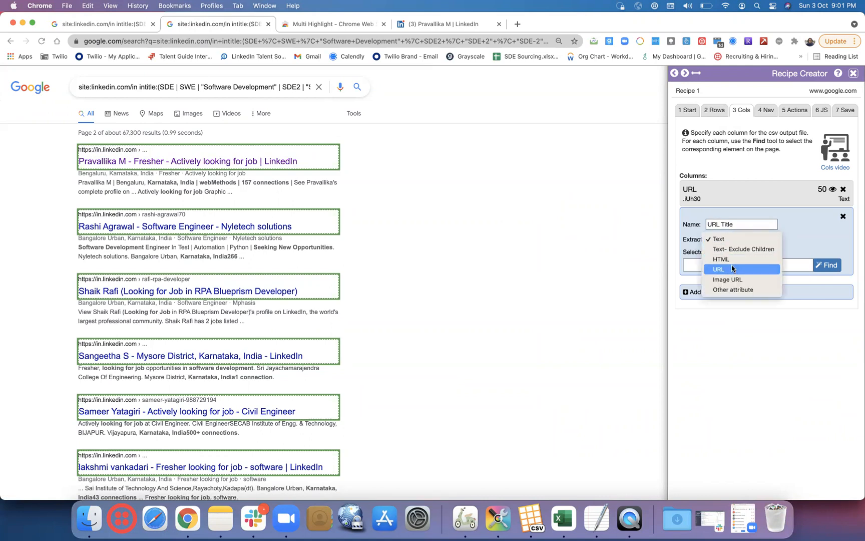
{"action": "left_click", "coordinate": [732, 269]}
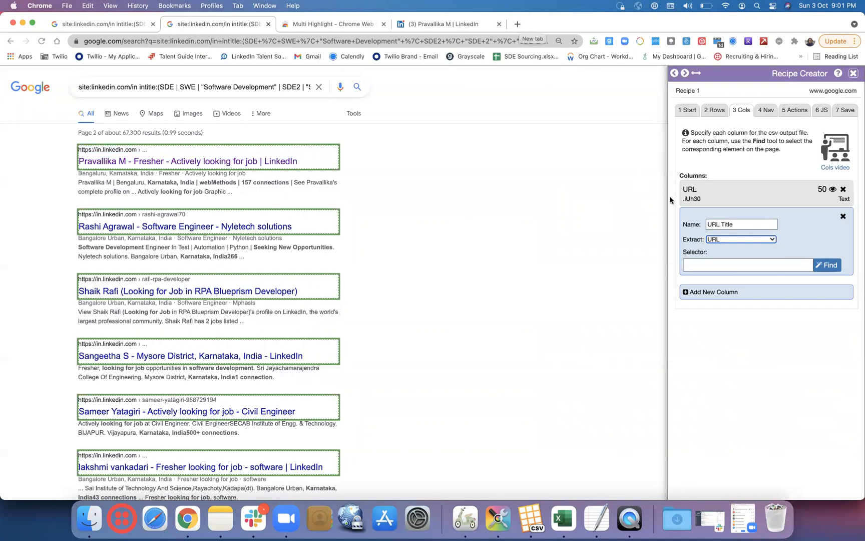
Switch to the personal Chrome profile and copy the address of the Google search for "seeking new job" LinkedIn profiles
{"action": "left_click", "coordinate": [812, 42]}
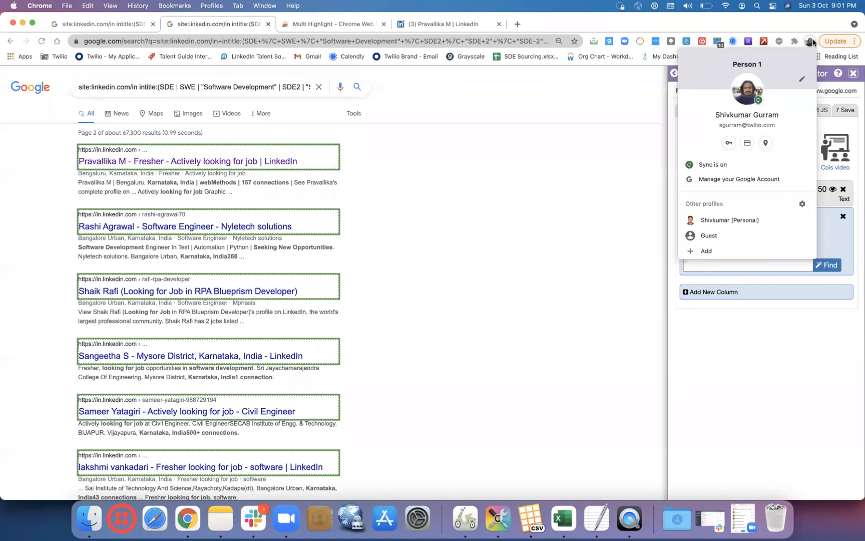
{"action": "left_click", "coordinate": [711, 221]}
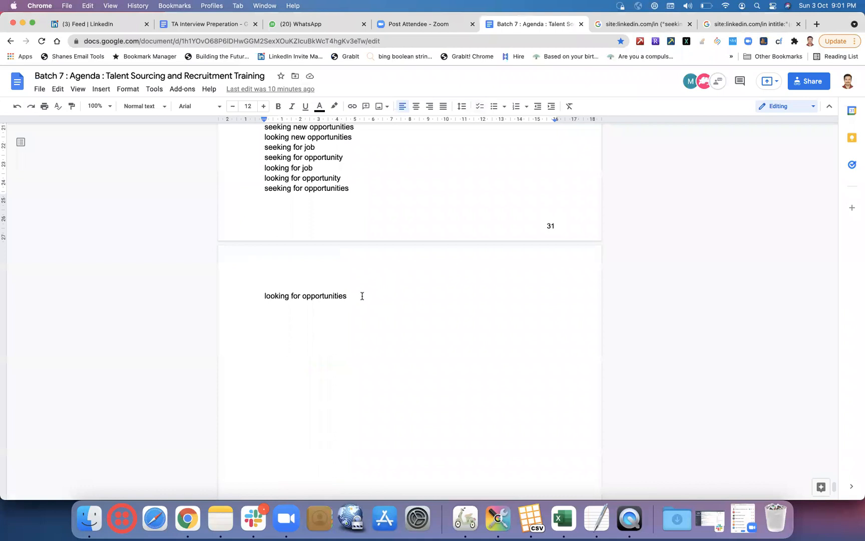
{"action": "left_click", "coordinate": [646, 24]}
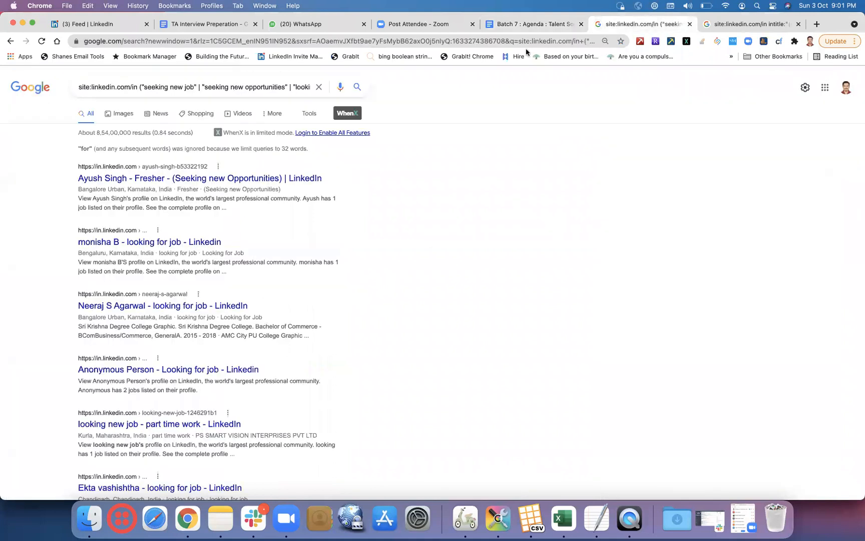
{"action": "left_click", "coordinate": [489, 40]}
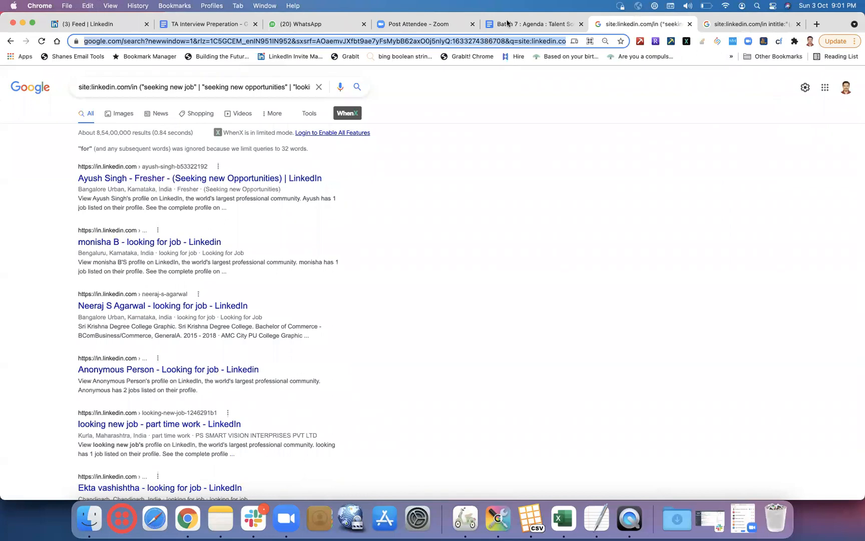
Link the phrase "looking for opportunities" in the Batch 7 agenda document to the copied Google search address
{"action": "left_click", "coordinate": [508, 24]}
{"action": "left_click_drag", "start_coordinate": [350, 296], "coordinate": [253, 295]}
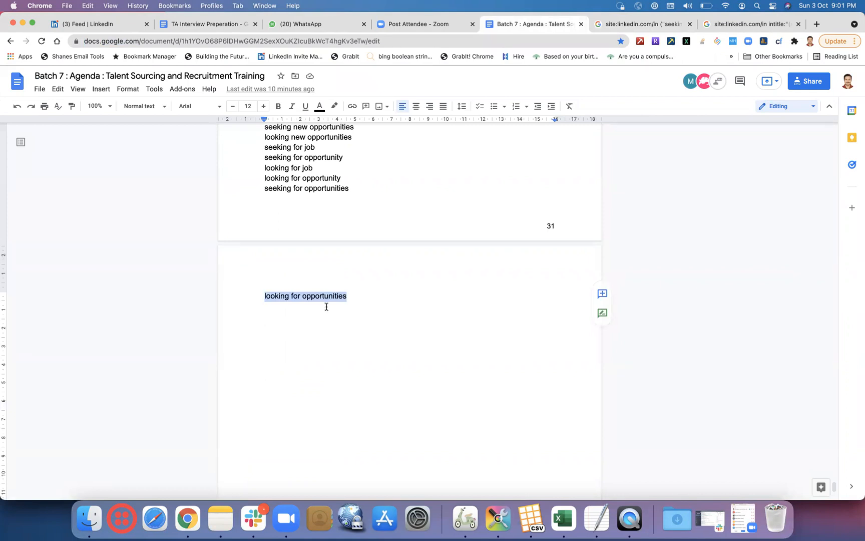
{"action": "left_click", "coordinate": [105, 89]}
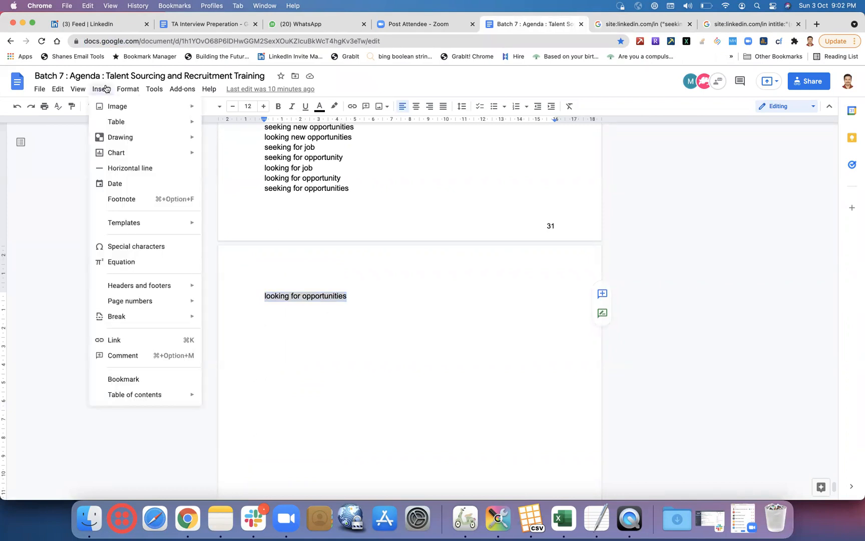
{"action": "left_click", "coordinate": [128, 342]}
{"action": "key", "text": "super+v"}
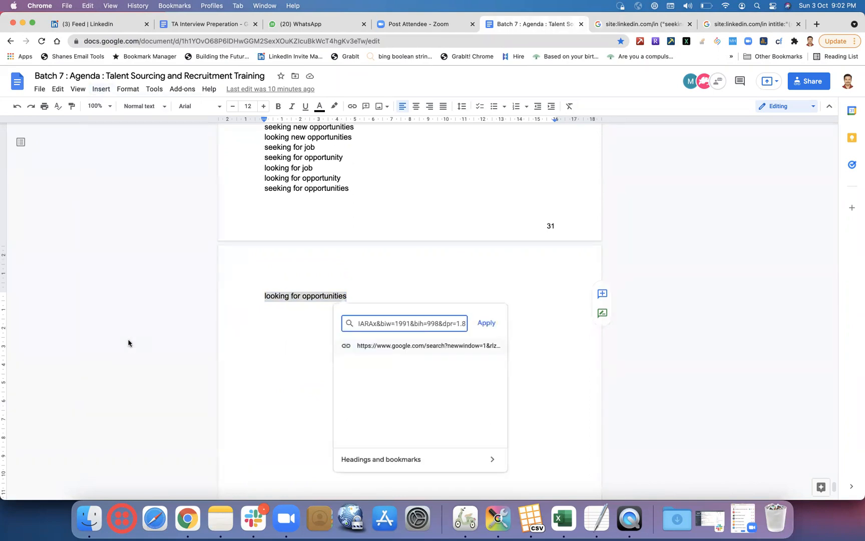
{"action": "left_click", "coordinate": [486, 323]}
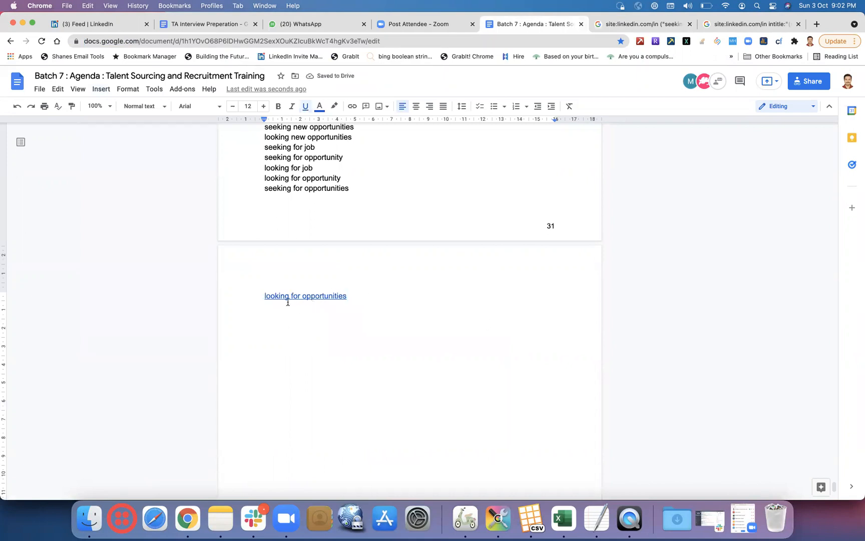
Open the phrase's link to check the Google search it leads to, and return to the agenda document
{"action": "left_click", "coordinate": [300, 297]}
{"action": "left_click", "coordinate": [315, 310]}
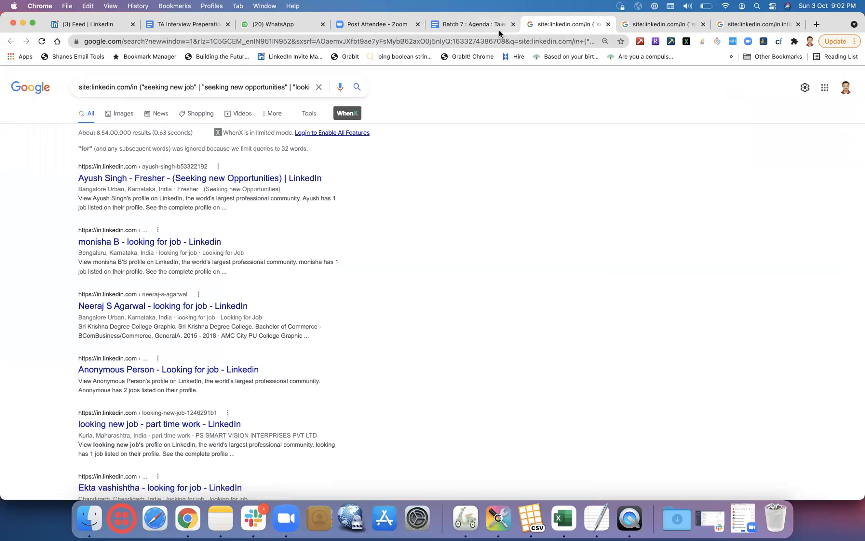
{"action": "left_click", "coordinate": [471, 24]}
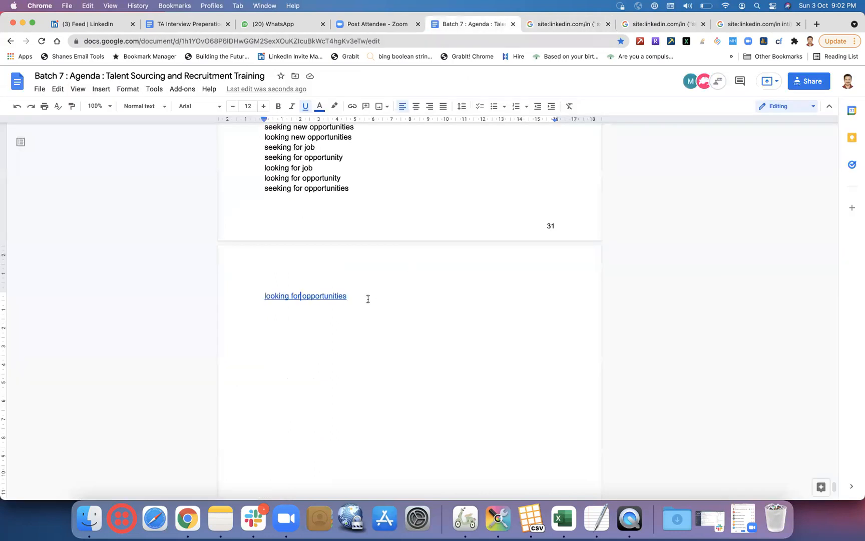
{"action": "left_click_drag", "start_coordinate": [347, 296], "coordinate": [266, 296]}
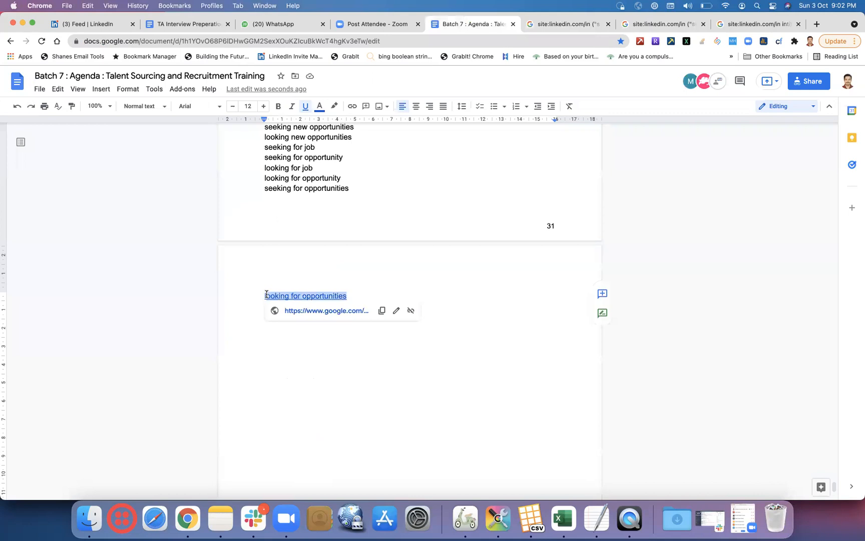
{"action": "left_click", "coordinate": [396, 310]}
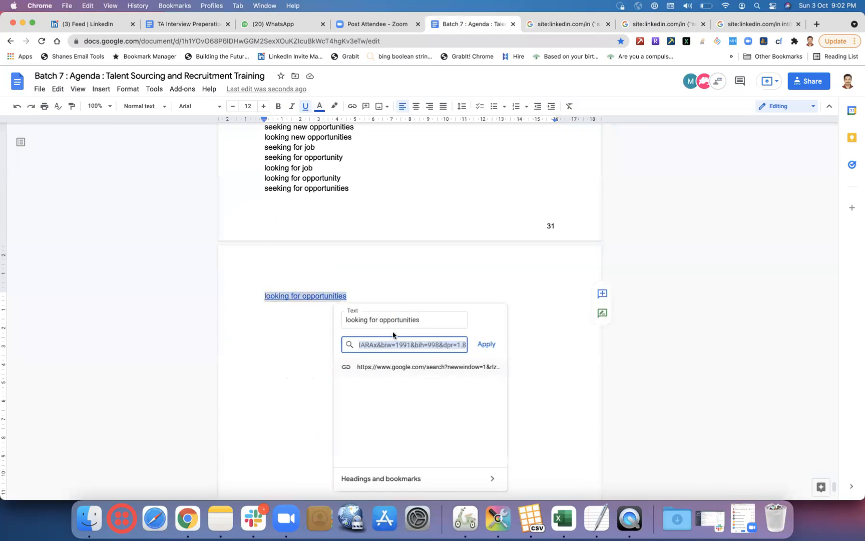
{"action": "key", "text": "BackSpace"}
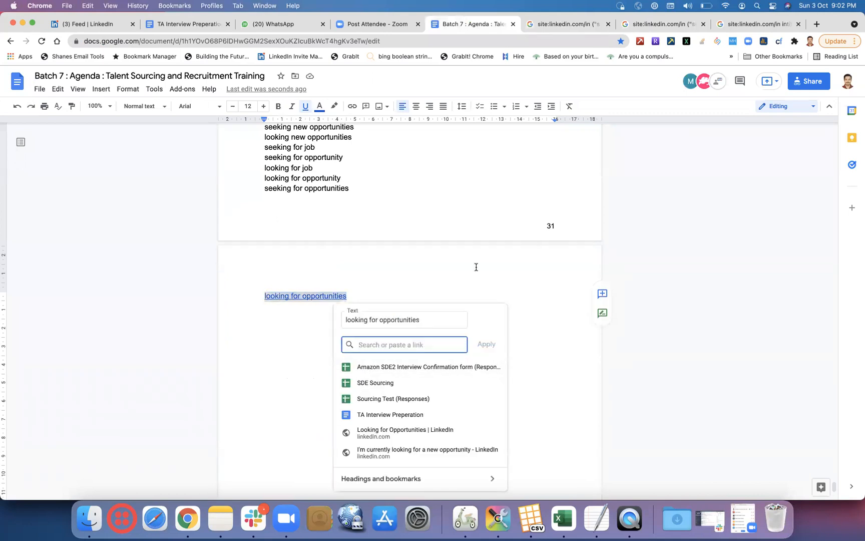
{"action": "key", "text": "Escape"}
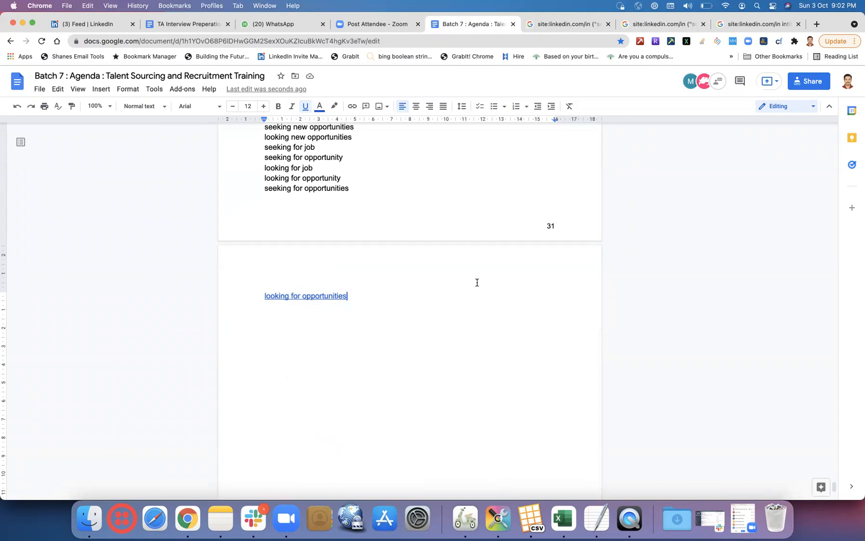
Copy and delete the linked phrase in the agenda document, and start retyping it as plain "Looking for"
{"action": "left_click_drag", "start_coordinate": [346, 295], "coordinate": [263, 295]}
{"action": "key", "text": "super+c"}
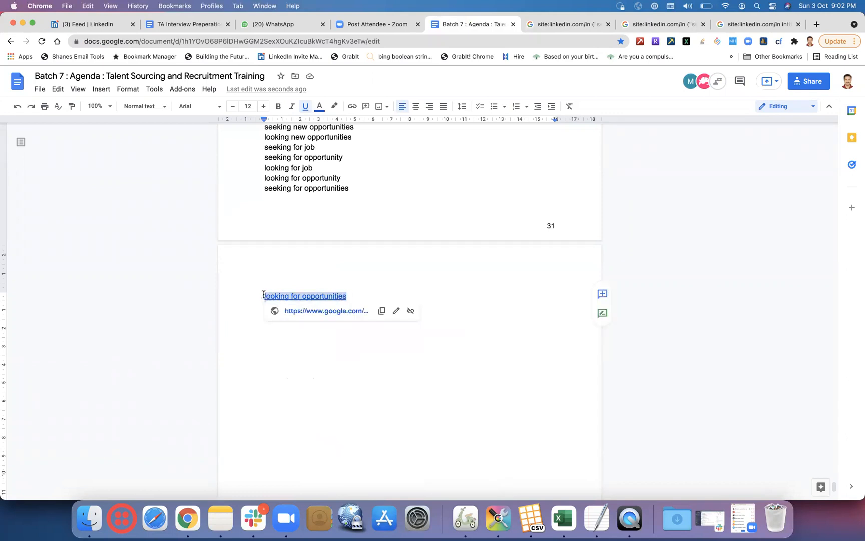
{"action": "key", "text": "BackSpace"}
{"action": "type", "text": "looki"}
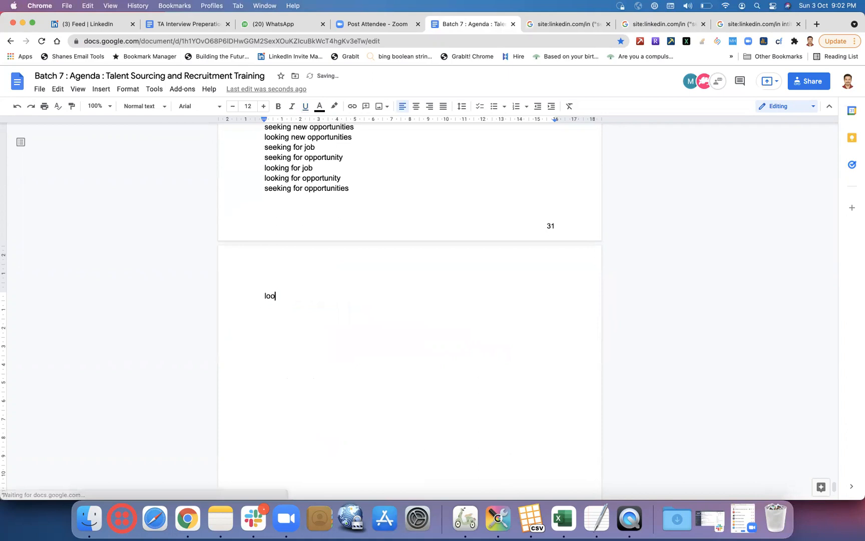
{"action": "type", "text": "for"}
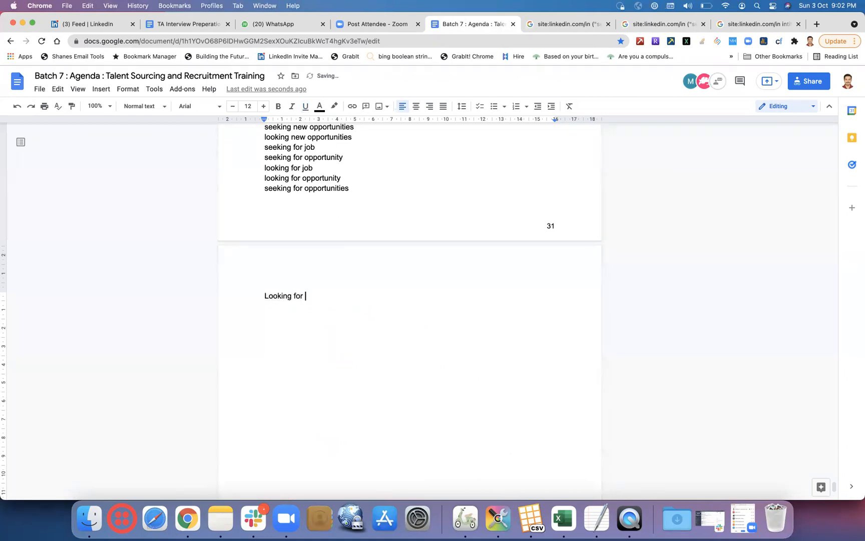
Erase the retyped words and paste the copied linked phrase back in their place
{"action": "key", "text": "BackSpace"}
{"action": "key", "text": "BackSpace"}
{"action": "key", "text": "BackSpace"}
{"action": "key", "text": "BackSpace"}
{"action": "key", "text": "BackSpace"}
{"action": "key", "text": "BackSpace"}
{"action": "key", "text": "BackSpace"}
{"action": "key", "text": "BackSpace"}
{"action": "key", "text": "BackSpace"}
{"action": "key", "text": "BackSpace"}
{"action": "key", "text": "BackSpace"}
{"action": "key", "text": "BackSpace"}
{"action": "key", "text": "super+v"}
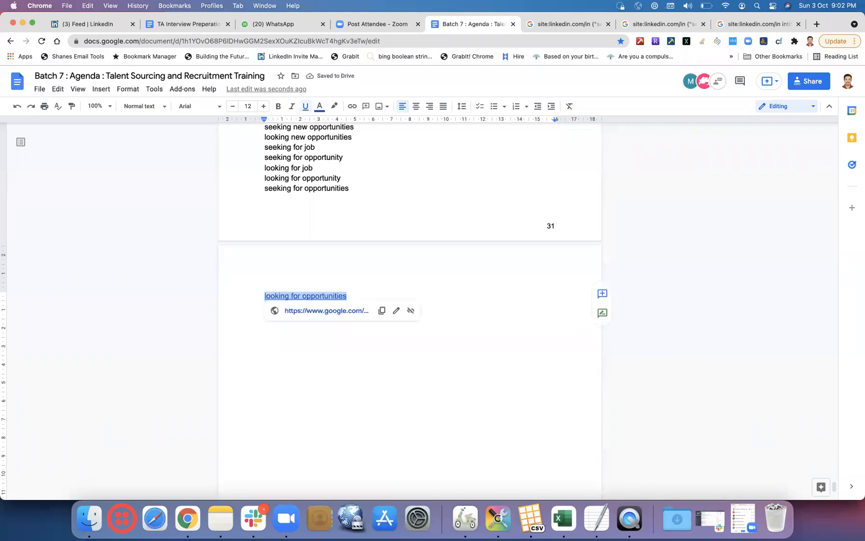
Replace the linked phrase with the plain text "Looking for opportunities"
{"action": "key", "text": "BackSpace"}
{"action": "type", "text": "loo"}
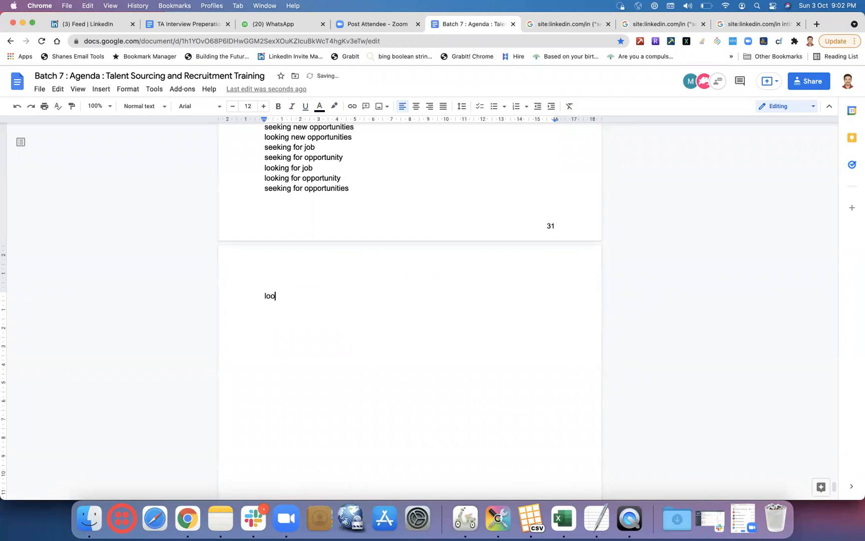
{"action": "type", "text": "king for opportunities"}
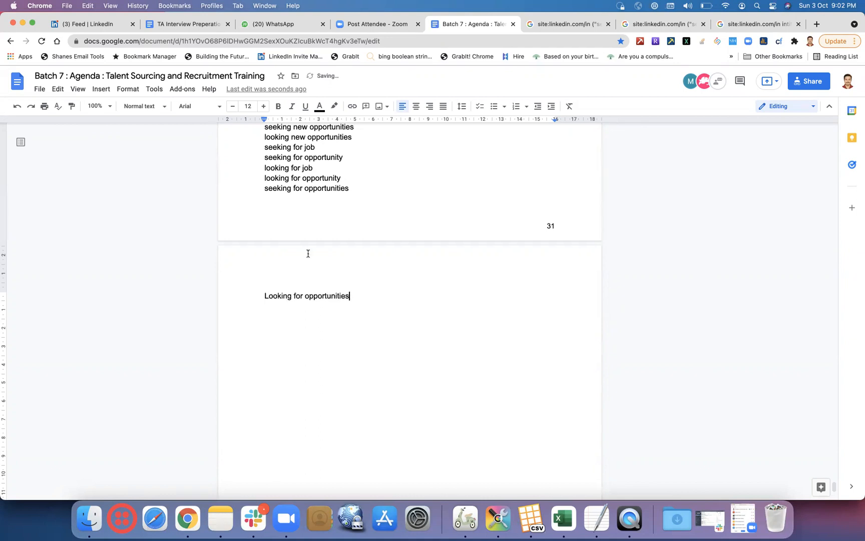
Return to the work Chrome profile and set the URL Title column's selector to .LC20lb from the first result's title, checking the matches down the page
{"action": "left_click", "coordinate": [811, 42]}
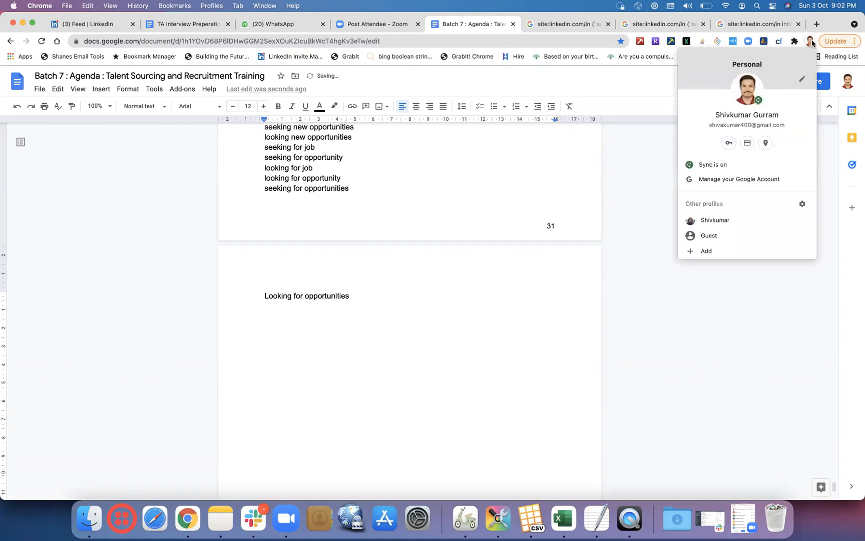
{"action": "left_click", "coordinate": [725, 219]}
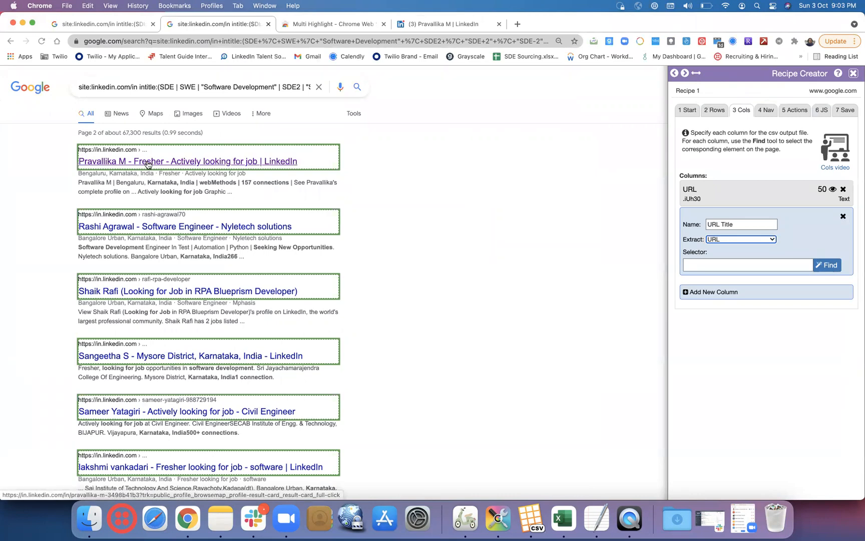
{"action": "left_click", "coordinate": [825, 267]}
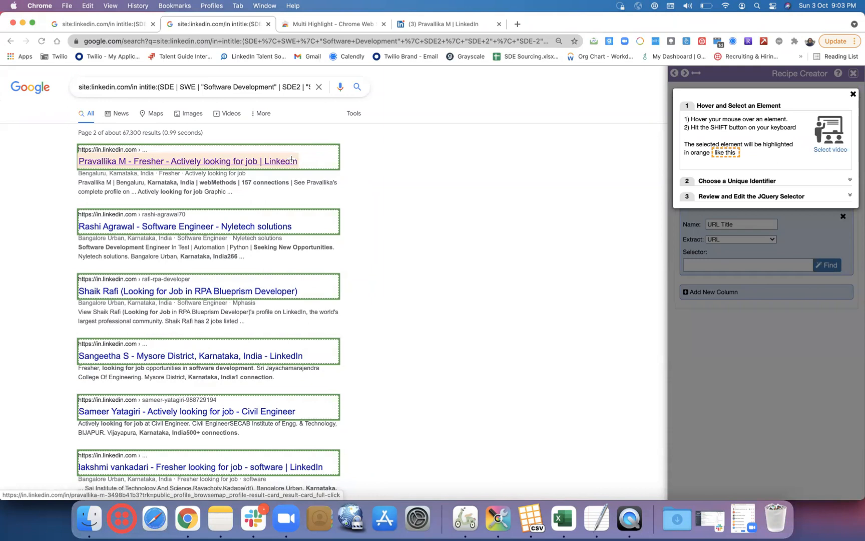
{"action": "key", "text": "shift"}
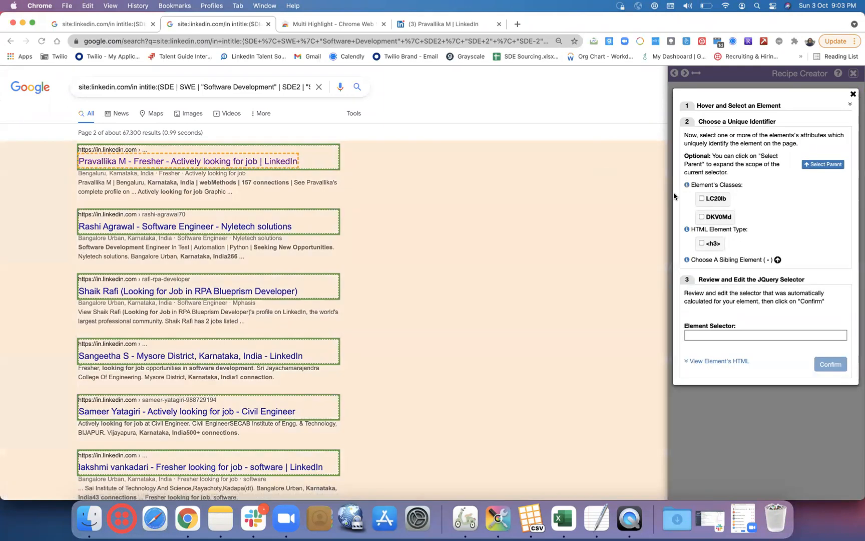
{"action": "left_click", "coordinate": [702, 199]}
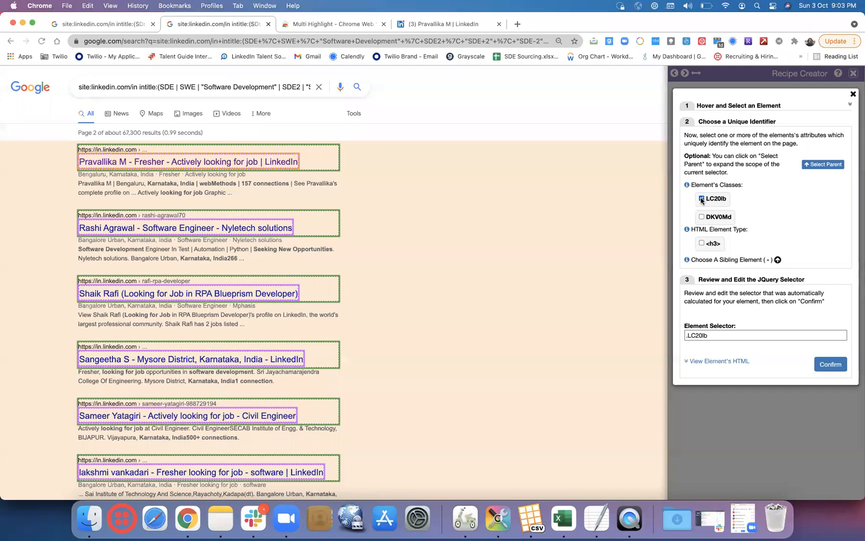
{"action": "scroll", "coordinate": [618, 275], "scroll_direction": "down", "scroll_amount": 10}
{"action": "scroll", "coordinate": [617, 275], "scroll_direction": "down", "scroll_amount": 15}
{"action": "scroll", "coordinate": [617, 275], "scroll_direction": "up", "scroll_amount": 20}
{"action": "scroll", "coordinate": [617, 275], "scroll_direction": "down", "scroll_amount": 3}
{"action": "scroll", "coordinate": [618, 275], "scroll_direction": "down", "scroll_amount": 15}
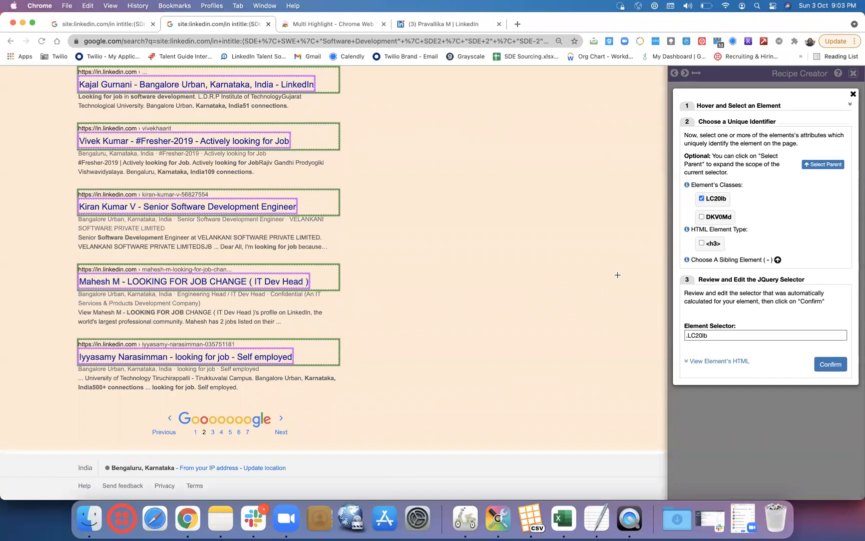
{"action": "scroll", "coordinate": [617, 275], "scroll_direction": "up", "scroll_amount": 20}
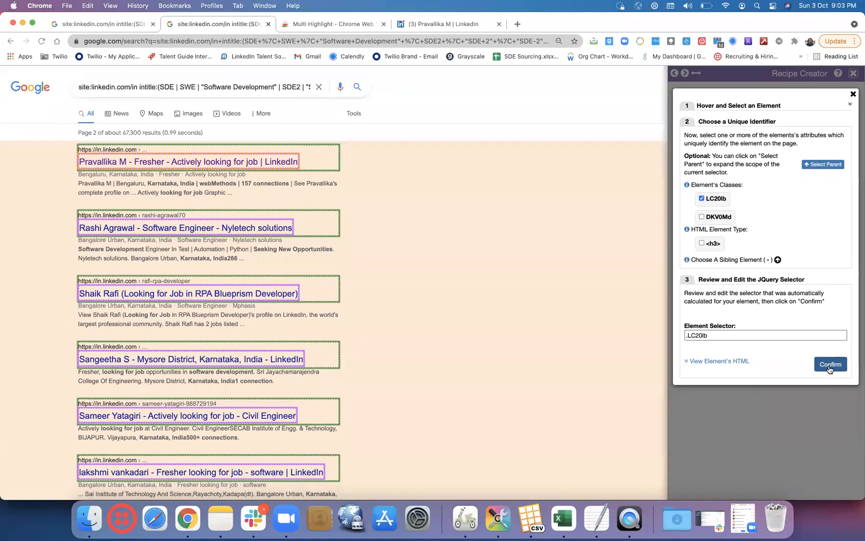
{"action": "left_click", "coordinate": [829, 367]}
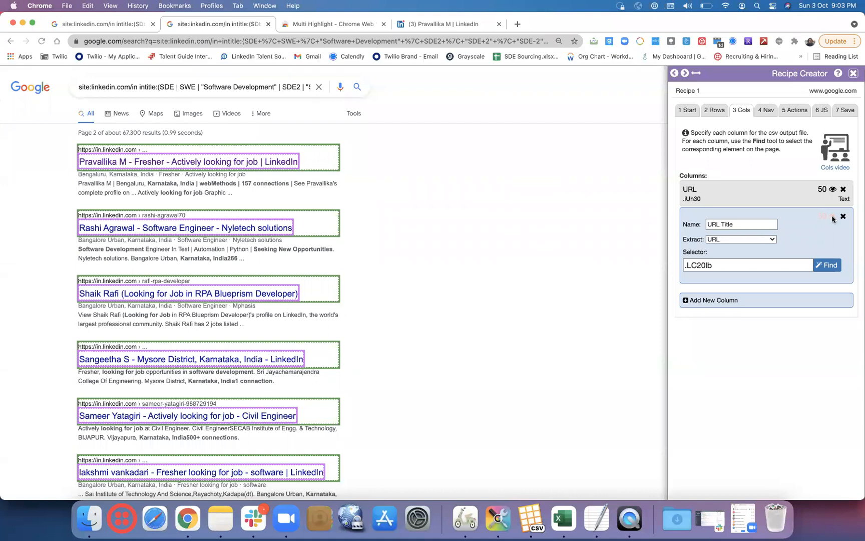
Preview the URL Title column's extracted data and look through the whole list
{"action": "left_click", "coordinate": [832, 217]}
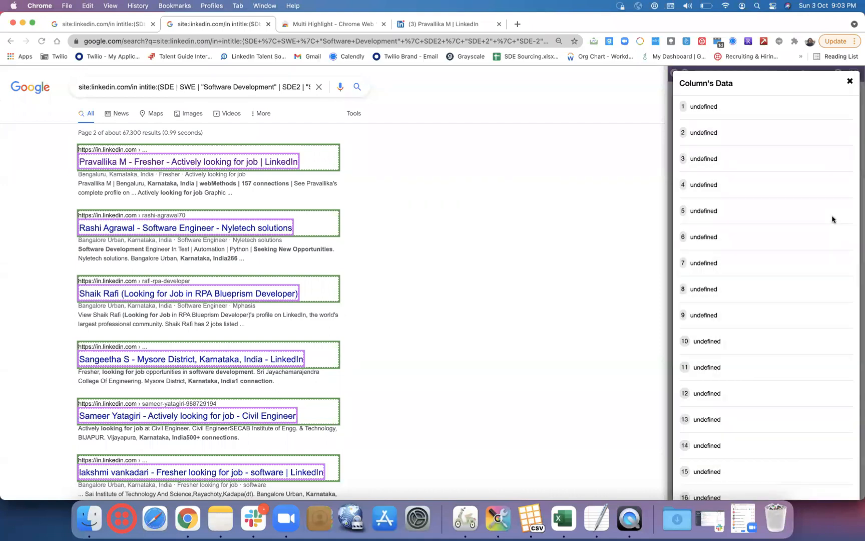
{"action": "scroll", "coordinate": [747, 237], "scroll_direction": "down", "scroll_amount": 3}
{"action": "scroll", "coordinate": [746, 237], "scroll_direction": "down", "scroll_amount": 18}
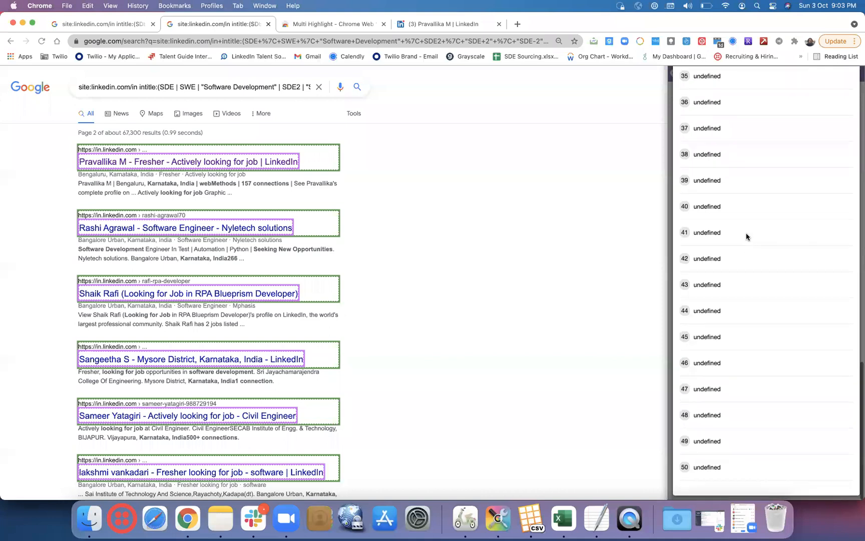
{"action": "scroll", "coordinate": [747, 237], "scroll_direction": "up", "scroll_amount": 18}
{"action": "scroll", "coordinate": [746, 237], "scroll_direction": "up", "scroll_amount": 5}
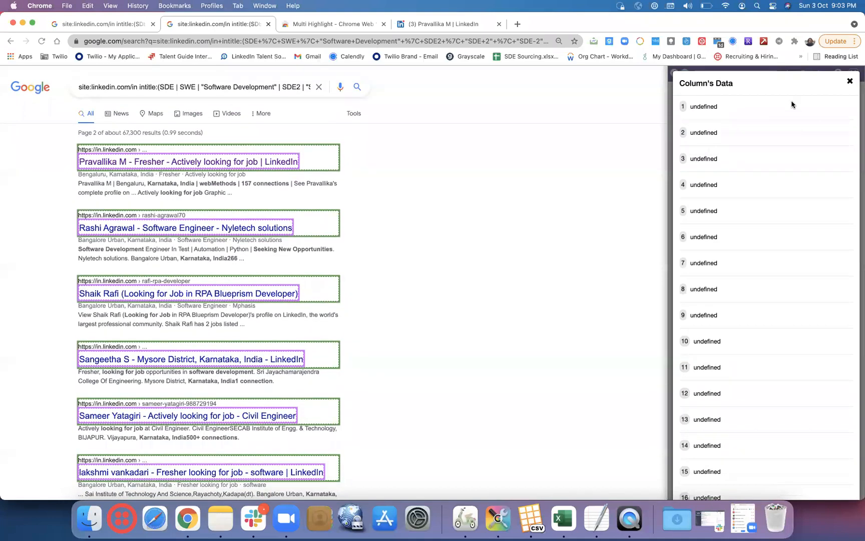
Preview the URL column's extracted data and remove the URL Title column from the recipe
{"action": "left_click", "coordinate": [850, 82]}
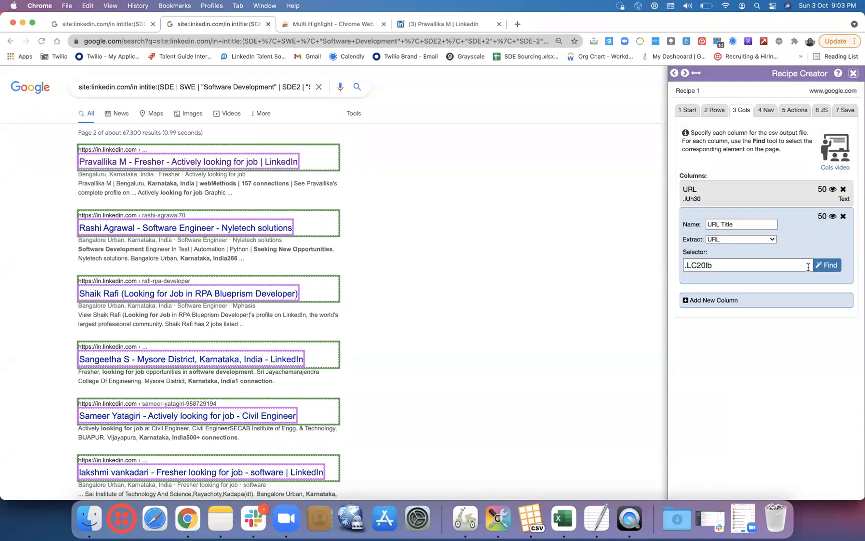
{"action": "left_click", "coordinate": [833, 189]}
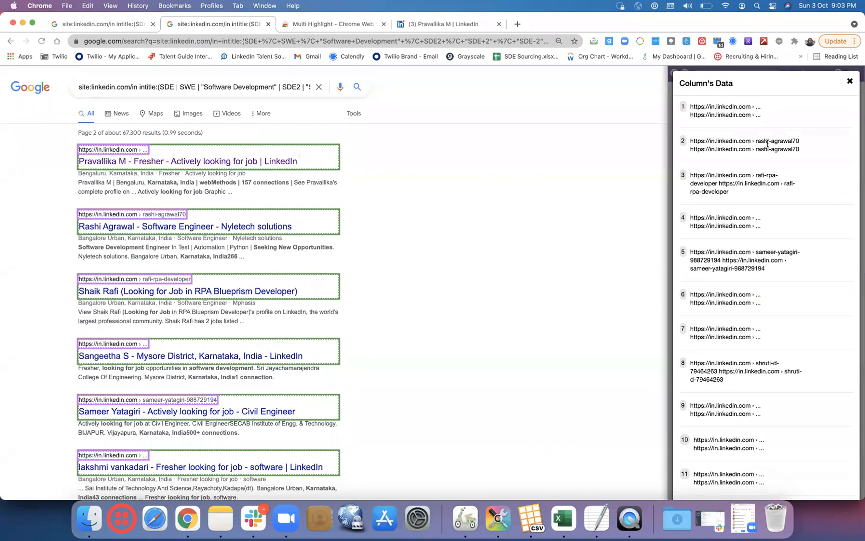
{"action": "left_click", "coordinate": [849, 81]}
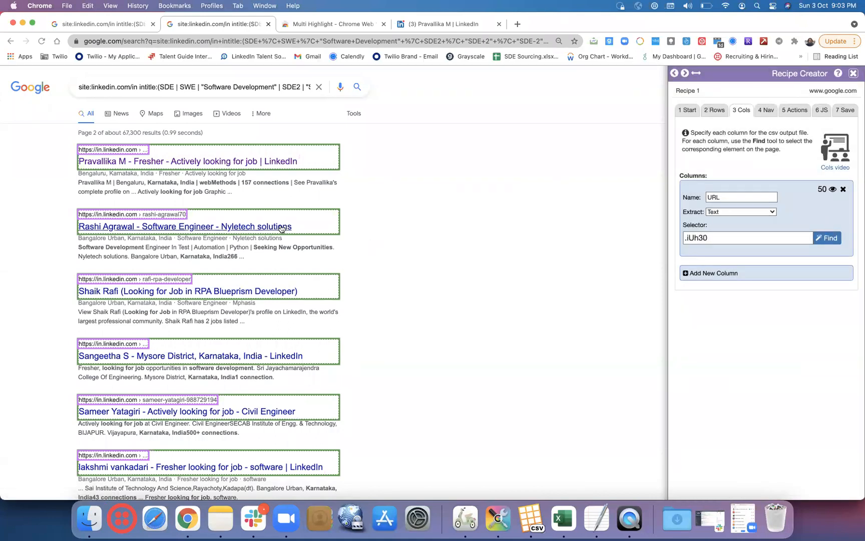
Add a second column to the recipe and name it Title
{"action": "left_click", "coordinate": [696, 274]}
{"action": "left_click", "coordinate": [739, 226]}
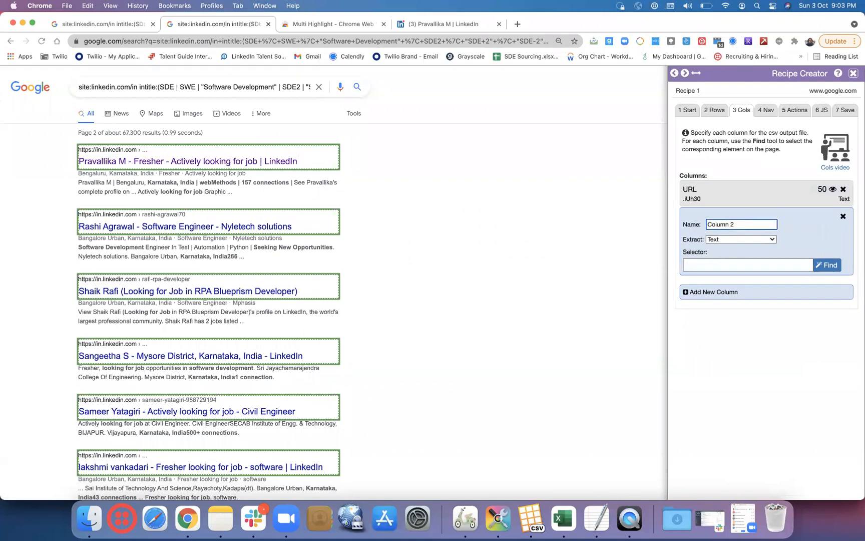
{"action": "key", "text": "BackSpace"}
{"action": "key", "text": "BackSpace"}
{"action": "key", "text": "BackSpace"}
{"action": "key", "text": "BackSpace"}
{"action": "key", "text": "BackSpace"}
{"action": "type", "text": "Title"}
Set the Title column's selector to .LC20lb from the first result's title, checking the matches down the page
{"action": "left_click", "coordinate": [826, 265]}
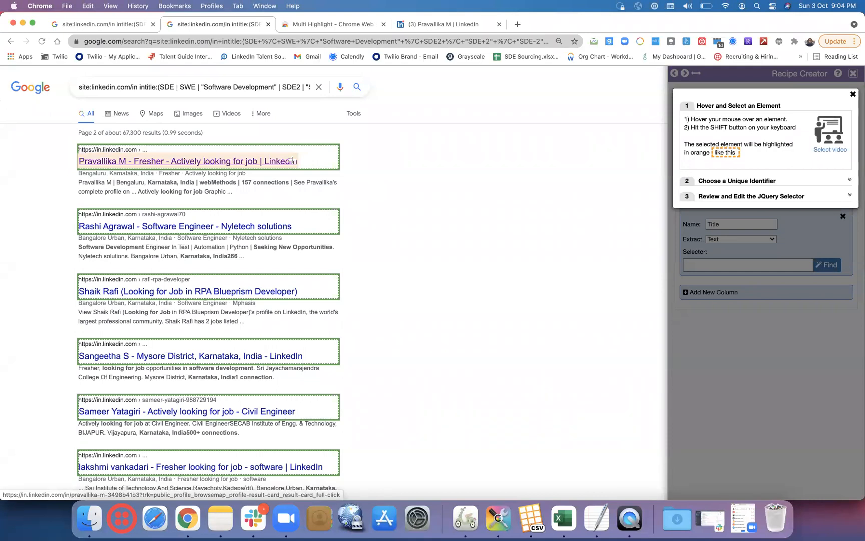
{"action": "key", "text": "shift"}
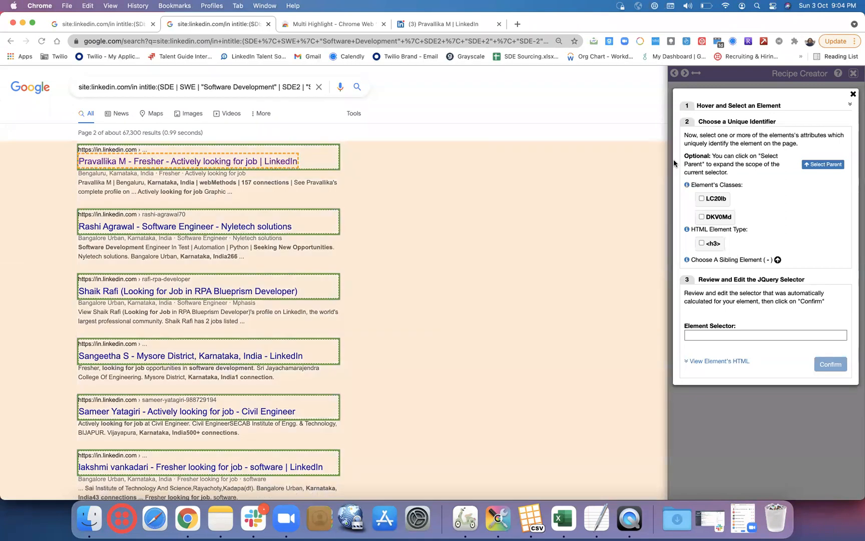
{"action": "left_click", "coordinate": [701, 199]}
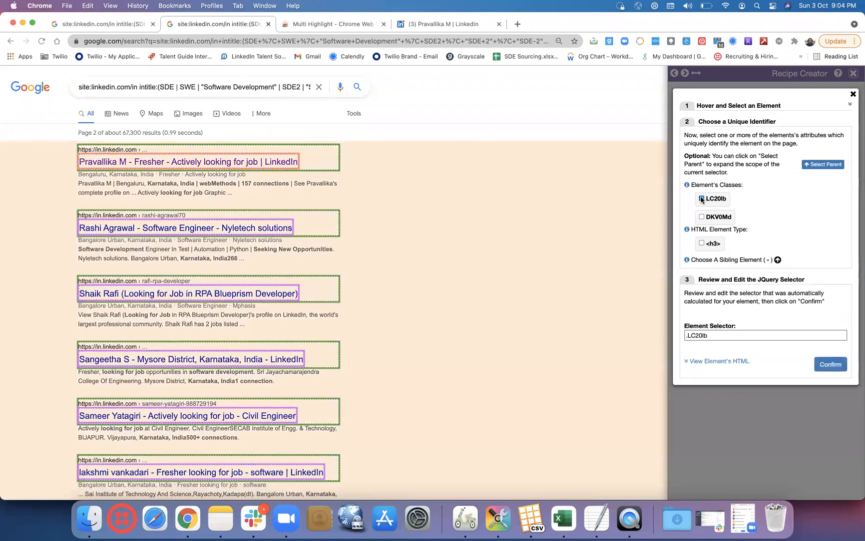
{"action": "scroll", "coordinate": [441, 242], "scroll_direction": "down", "scroll_amount": 10}
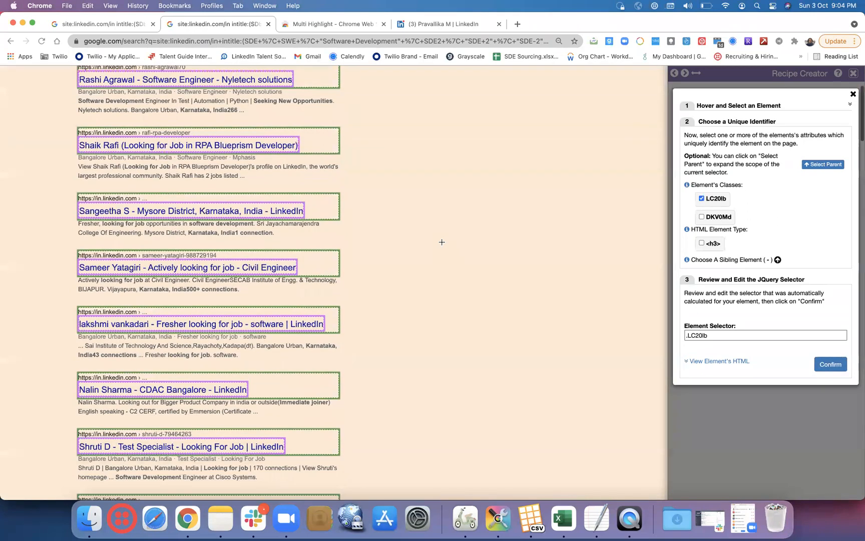
{"action": "scroll", "coordinate": [442, 242], "scroll_direction": "down", "scroll_amount": 15}
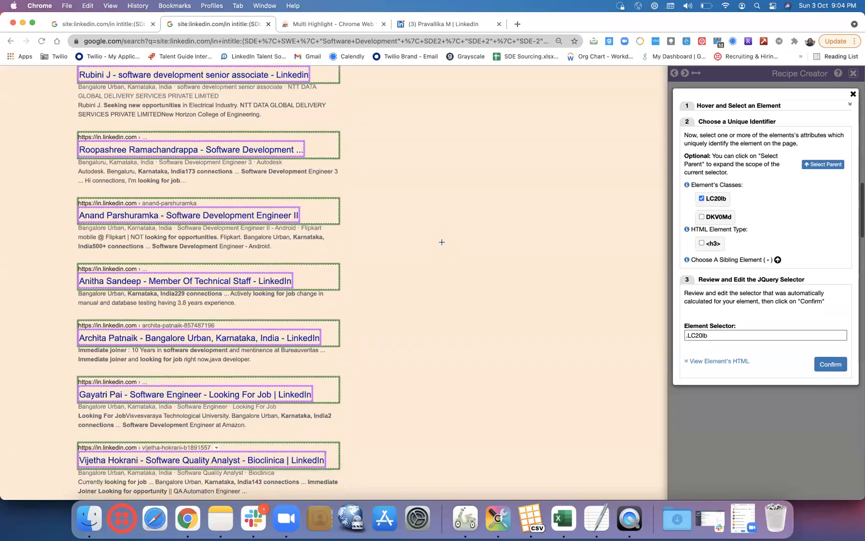
{"action": "scroll", "coordinate": [442, 242], "scroll_direction": "down", "scroll_amount": 15}
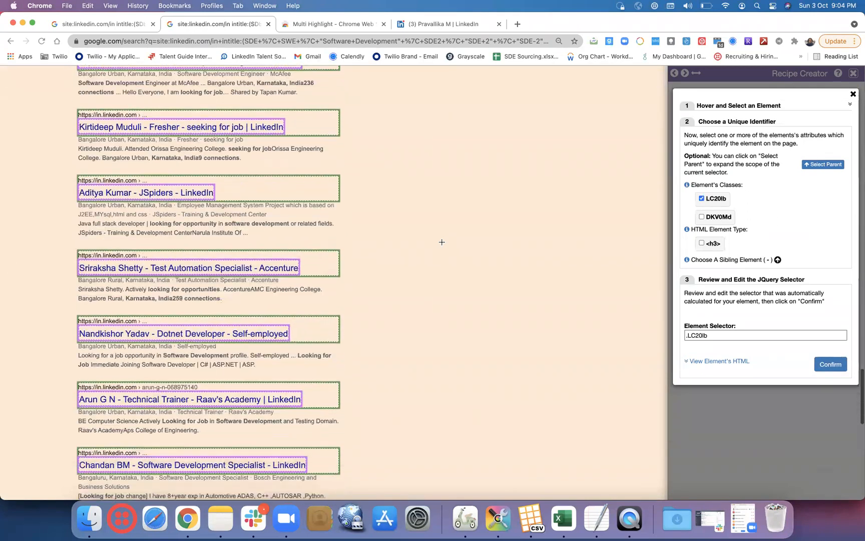
{"action": "scroll", "coordinate": [441, 242], "scroll_direction": "down", "scroll_amount": 2}
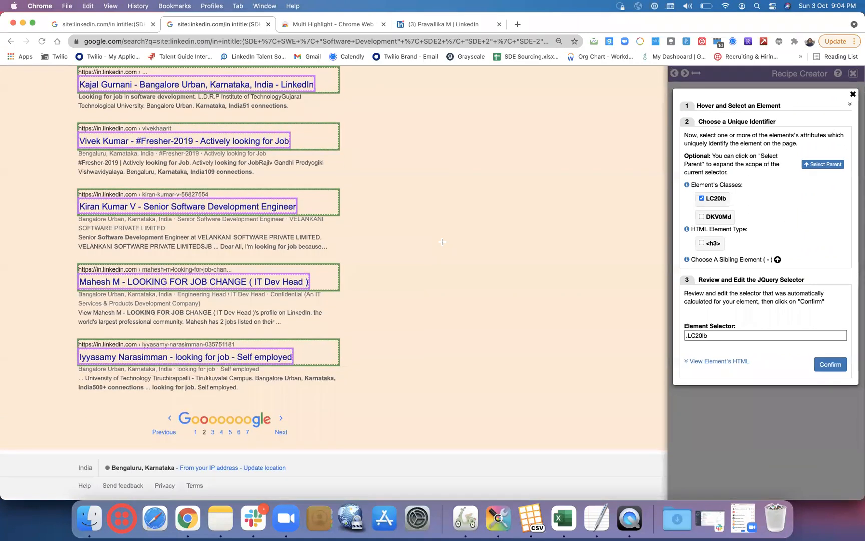
{"action": "scroll", "coordinate": [442, 242], "scroll_direction": "up", "scroll_amount": 20}
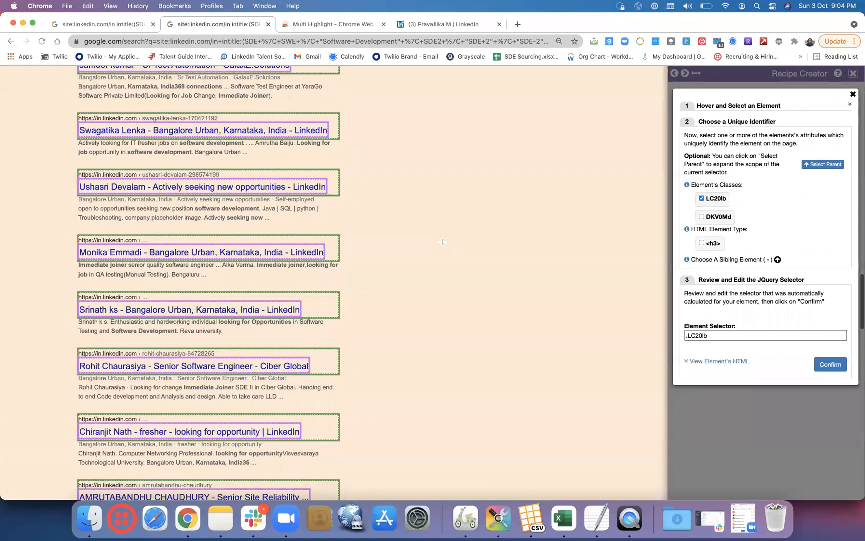
{"action": "left_click", "coordinate": [830, 364]}
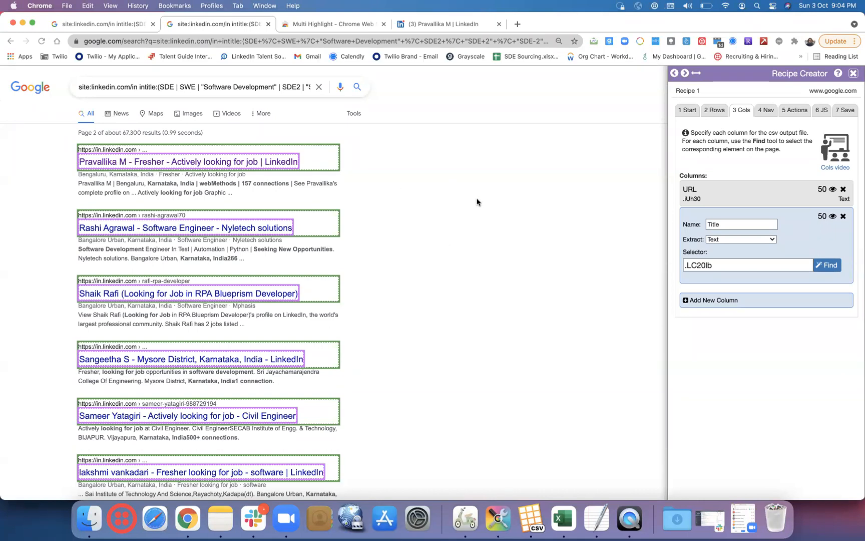
For the recipe's navigation element, pick the Next link below the results and choose its span element type as identifier
{"action": "left_click", "coordinate": [763, 111]}
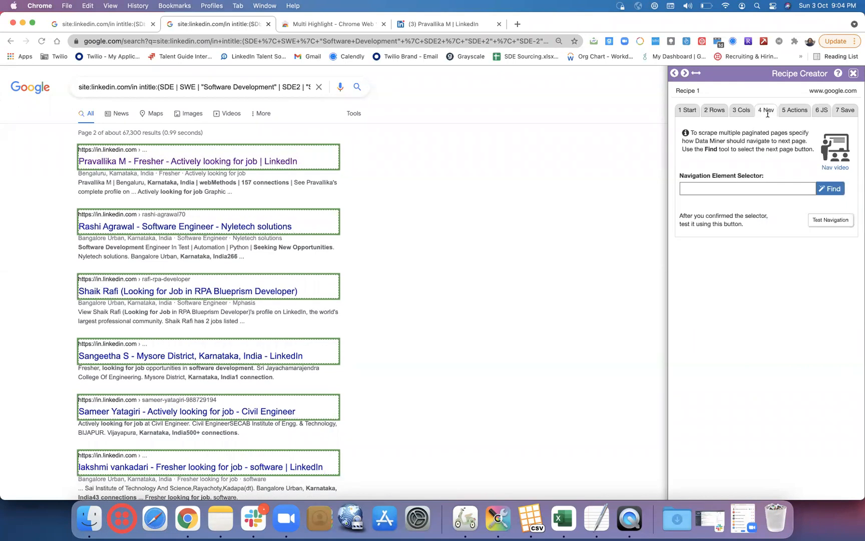
{"action": "left_click", "coordinate": [830, 190]}
{"action": "scroll", "coordinate": [531, 268], "scroll_direction": "down", "scroll_amount": 10}
{"action": "scroll", "coordinate": [532, 268], "scroll_direction": "down", "scroll_amount": 15}
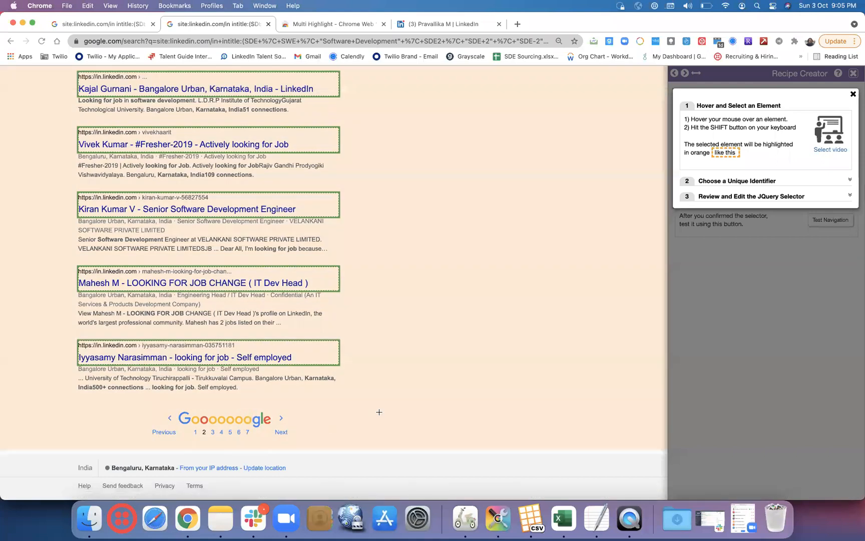
{"action": "scroll", "coordinate": [379, 412], "scroll_direction": "up", "scroll_amount": 1}
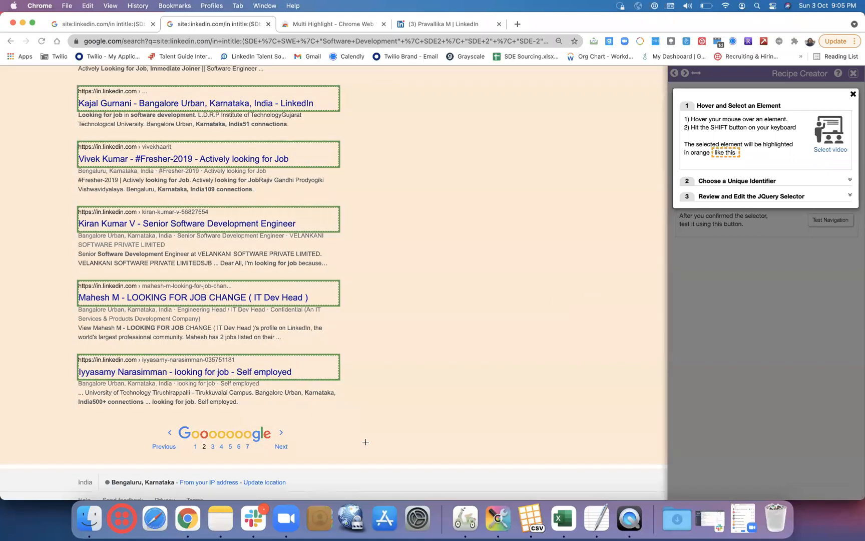
{"action": "scroll", "coordinate": [366, 442], "scroll_direction": "down", "scroll_amount": 1}
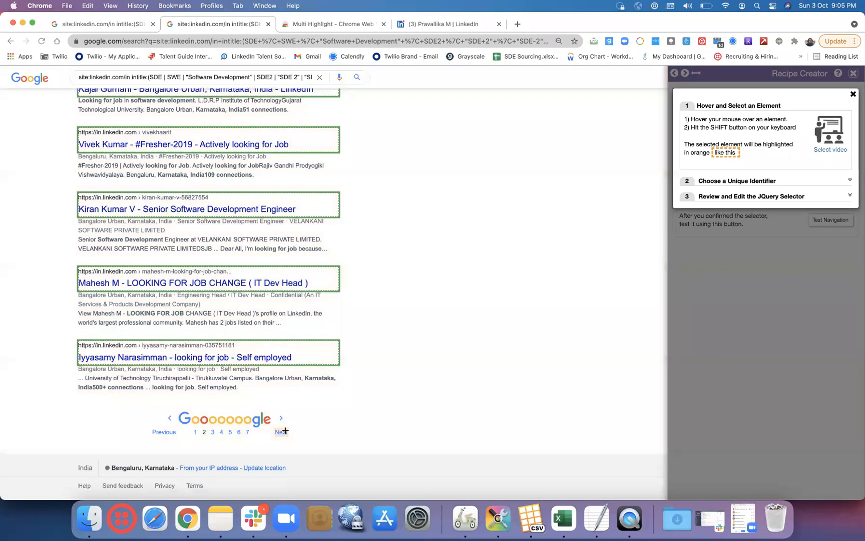
{"action": "key", "text": "shift"}
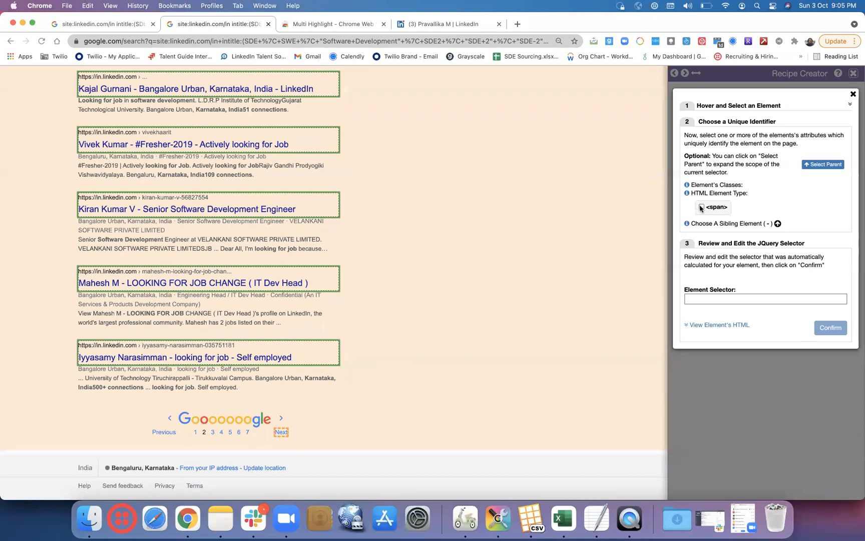
{"action": "left_click", "coordinate": [701, 207]}
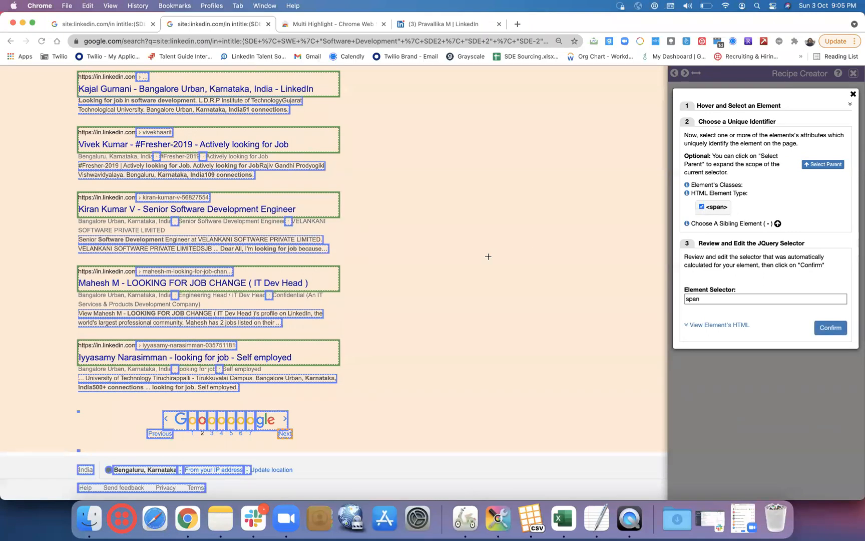
Narrow the navigation selector to span:eq(0) and check the results page for the matched element
{"action": "left_click", "coordinate": [778, 224]}
{"action": "scroll", "coordinate": [508, 197], "scroll_direction": "down", "scroll_amount": 20}
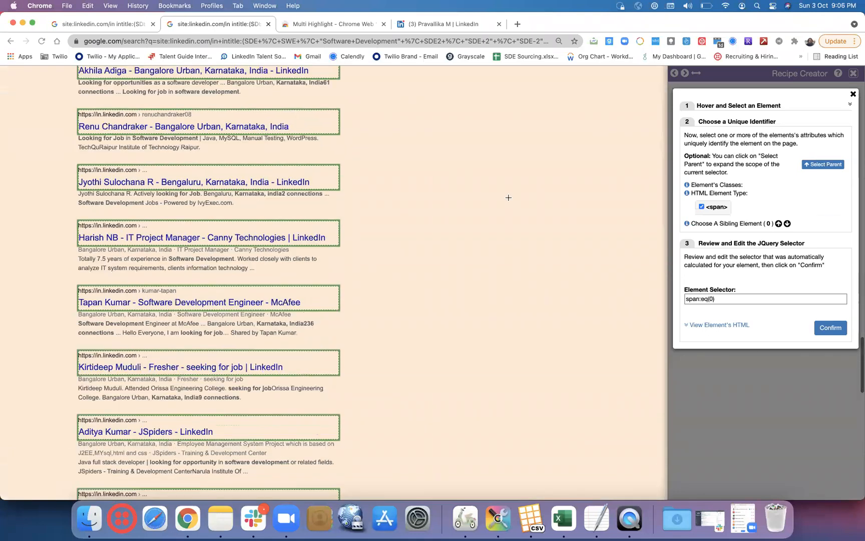
{"action": "scroll", "coordinate": [508, 197], "scroll_direction": "up", "scroll_amount": 20}
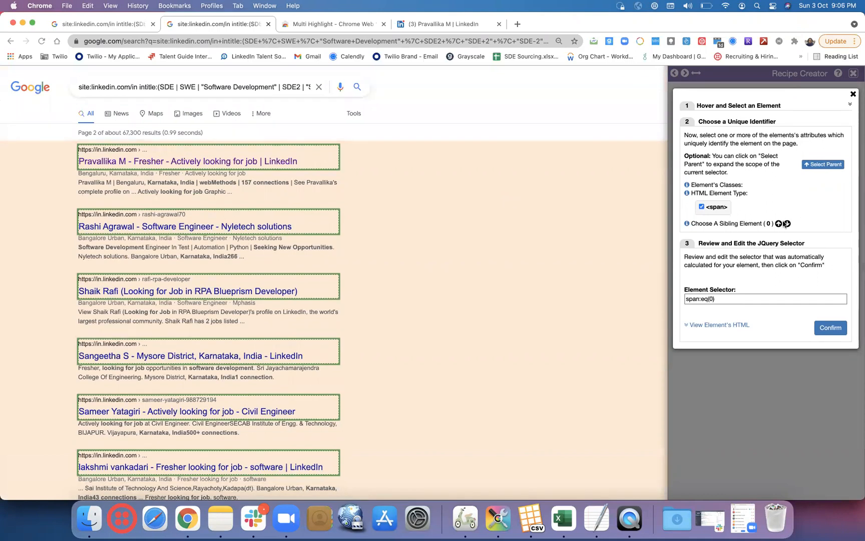
Raise the navigation selector's sibling element index to 61, giving span:eq(61)
{"action": "left_click", "coordinate": [778, 225]}
{"action": "left_click", "coordinate": [779, 225]}
{"action": "left_click", "coordinate": [778, 225]}
{"action": "left_click", "coordinate": [778, 224]}
{"action": "left_click", "coordinate": [778, 224]}
{"action": "left_click", "coordinate": [778, 224]}
{"action": "left_click", "coordinate": [778, 224]}
{"action": "left_click", "coordinate": [778, 224]}
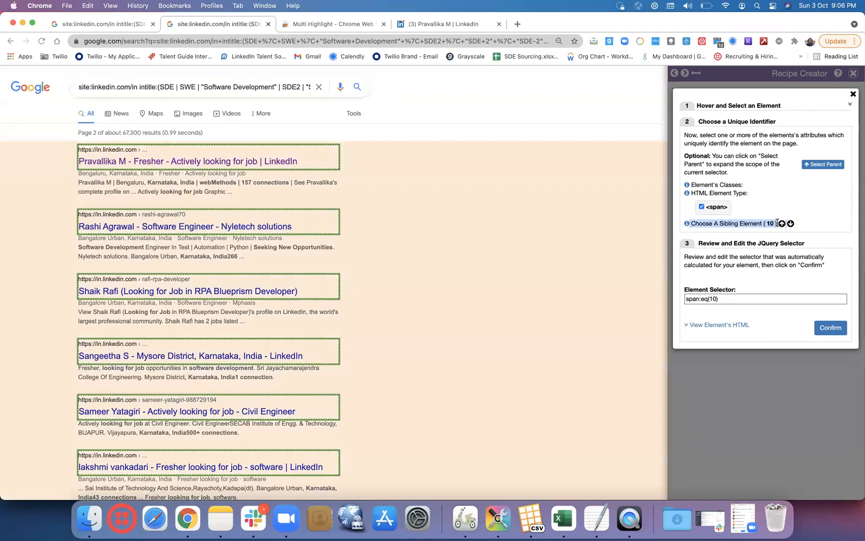
{"action": "left_click", "coordinate": [782, 224]}
{"action": "left_click", "coordinate": [782, 224]}
{"action": "left_click", "coordinate": [781, 224]}
{"action": "left_click", "coordinate": [782, 223]}
{"action": "left_click", "coordinate": [782, 224]}
{"action": "left_click", "coordinate": [781, 224]}
{"action": "left_click", "coordinate": [782, 224]}
{"action": "left_click", "coordinate": [782, 224]}
{"action": "left_click", "coordinate": [782, 224]}
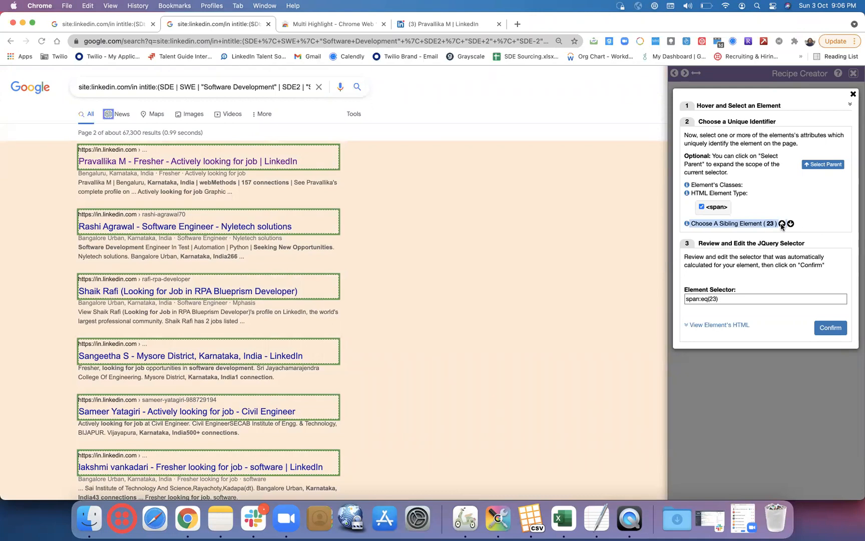
{"action": "left_click", "coordinate": [781, 224]}
{"action": "left_click", "coordinate": [781, 224]}
{"action": "left_click", "coordinate": [781, 224]}
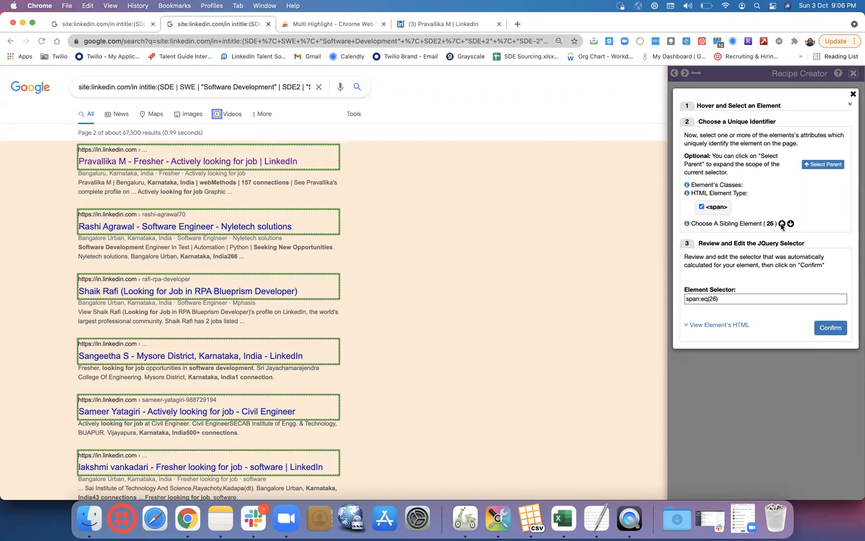
{"action": "left_click", "coordinate": [781, 224]}
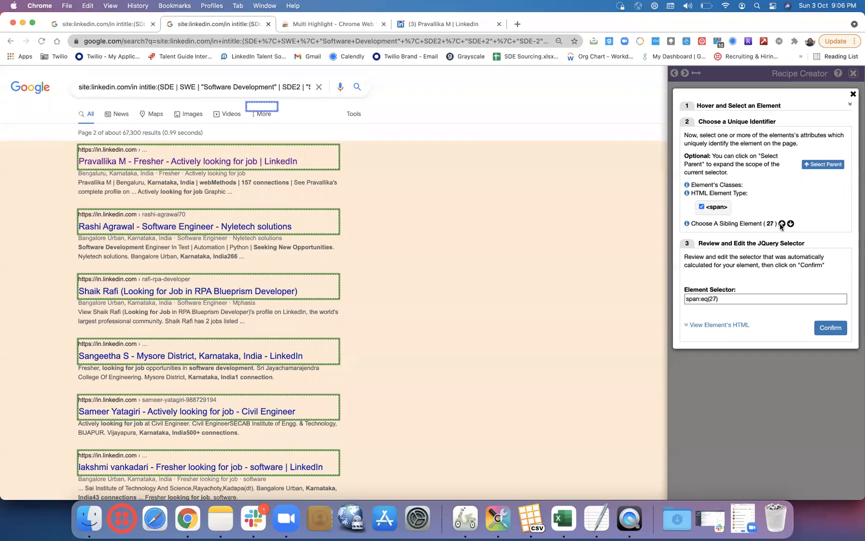
{"action": "left_click", "coordinate": [782, 223]}
{"action": "left_click", "coordinate": [782, 223]}
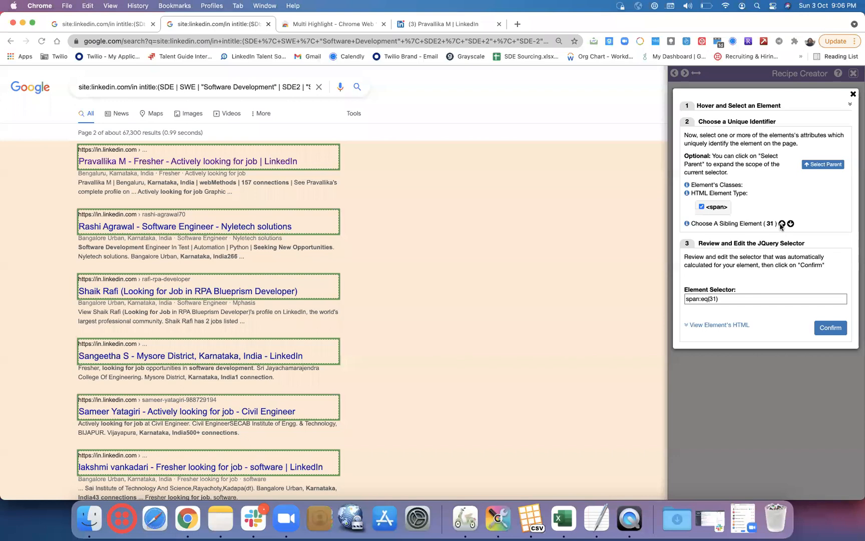
{"action": "double_click", "coordinate": [782, 224]}
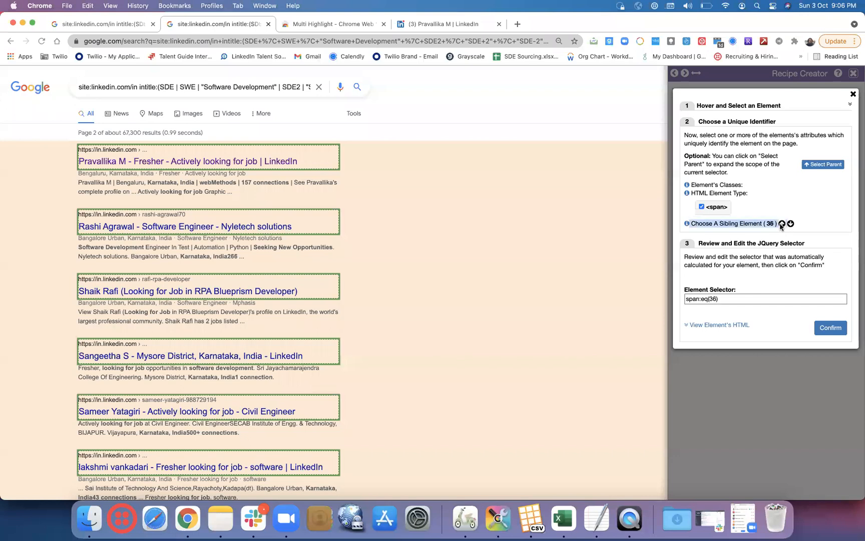
{"action": "double_click", "coordinate": [781, 224]}
{"action": "left_click", "coordinate": [782, 224]}
{"action": "left_click", "coordinate": [782, 224]}
{"action": "left_click", "coordinate": [782, 224]}
{"action": "left_click", "coordinate": [781, 224]}
{"action": "left_click", "coordinate": [782, 223]}
{"action": "left_click", "coordinate": [782, 224]}
{"action": "left_click", "coordinate": [782, 223]}
{"action": "left_click", "coordinate": [781, 224]}
{"action": "left_click", "coordinate": [781, 224]}
{"action": "left_click", "coordinate": [782, 224]}
{"action": "left_click", "coordinate": [781, 224]}
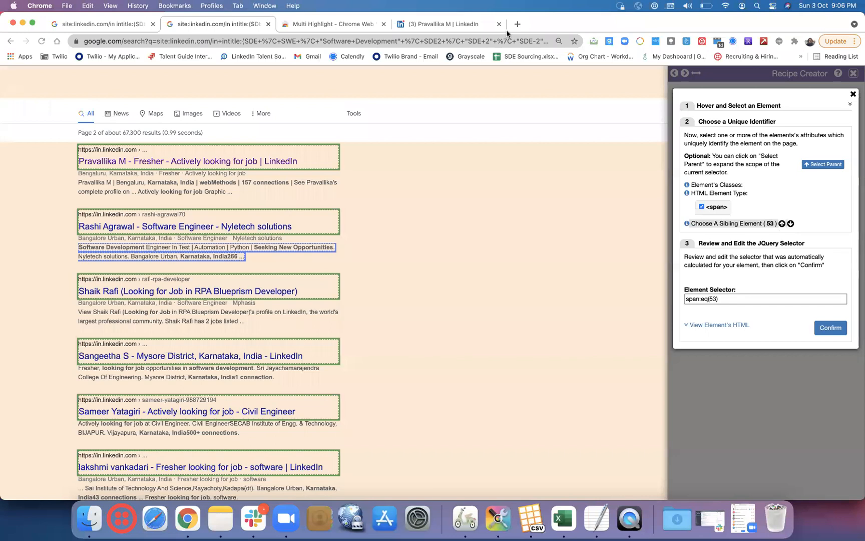
{"action": "left_click", "coordinate": [783, 224]}
{"action": "left_click", "coordinate": [783, 224]}
{"action": "left_click", "coordinate": [783, 224]}
{"action": "left_click", "coordinate": [782, 224]}
{"action": "left_click", "coordinate": [782, 223]}
{"action": "left_click", "coordinate": [782, 224]}
{"action": "left_click", "coordinate": [782, 224]}
{"action": "left_click", "coordinate": [782, 224]}
Examine the results page down to the pagination links to see which element the span:eq(61) selector matches
{"action": "scroll", "coordinate": [555, 256], "scroll_direction": "down", "scroll_amount": 10}
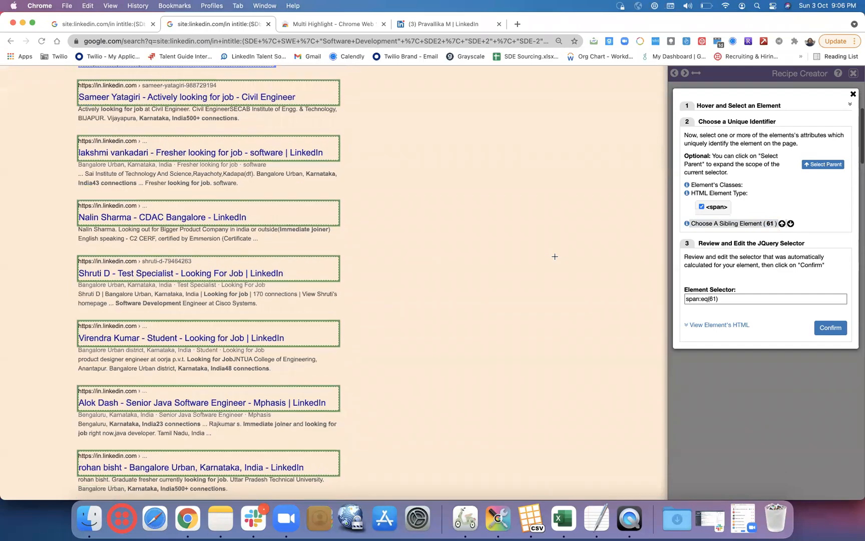
{"action": "scroll", "coordinate": [545, 256], "scroll_direction": "up", "scroll_amount": 12}
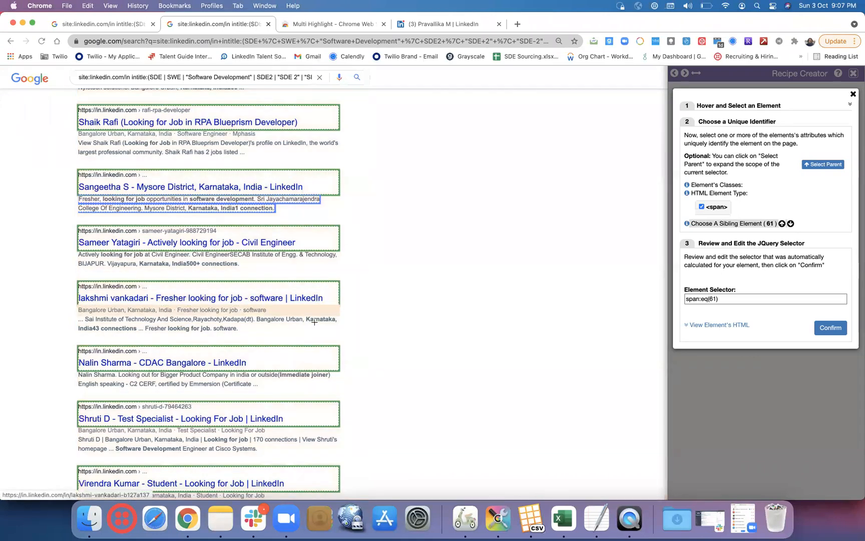
{"action": "scroll", "coordinate": [373, 323], "scroll_direction": "down", "scroll_amount": 3}
{"action": "scroll", "coordinate": [373, 323], "scroll_direction": "down", "scroll_amount": 7}
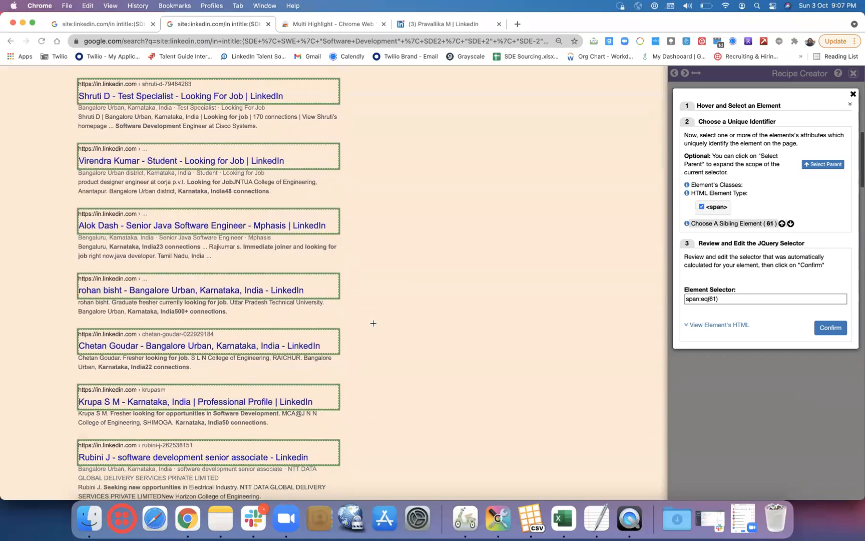
{"action": "scroll", "coordinate": [373, 323], "scroll_direction": "down", "scroll_amount": 9}
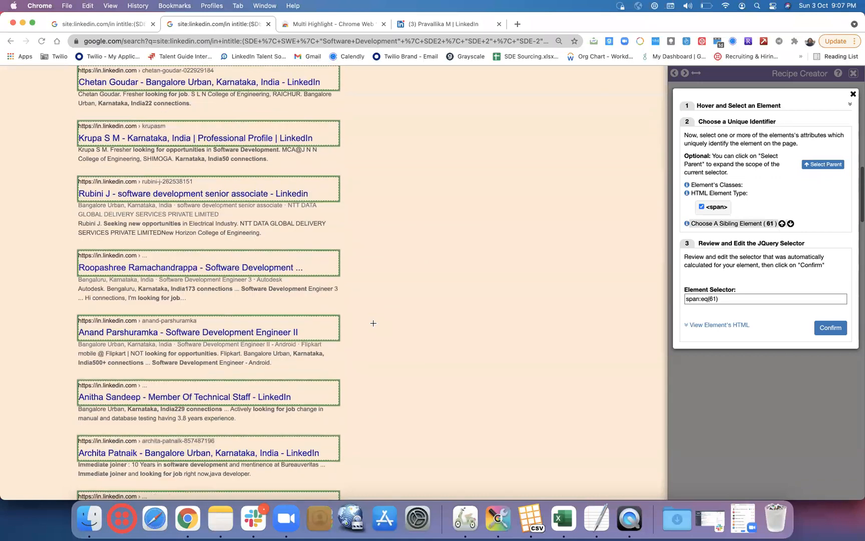
{"action": "scroll", "coordinate": [373, 323], "scroll_direction": "down", "scroll_amount": 18}
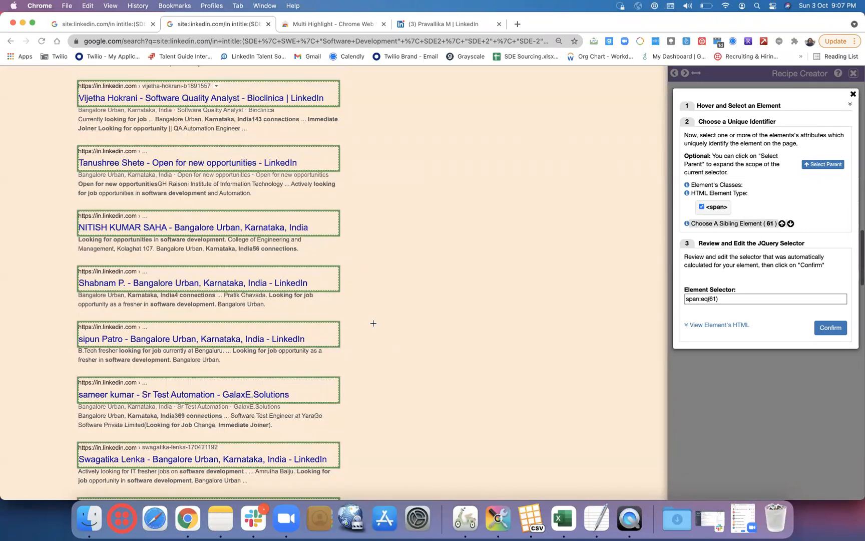
{"action": "scroll", "coordinate": [373, 323], "scroll_direction": "down", "scroll_amount": 15}
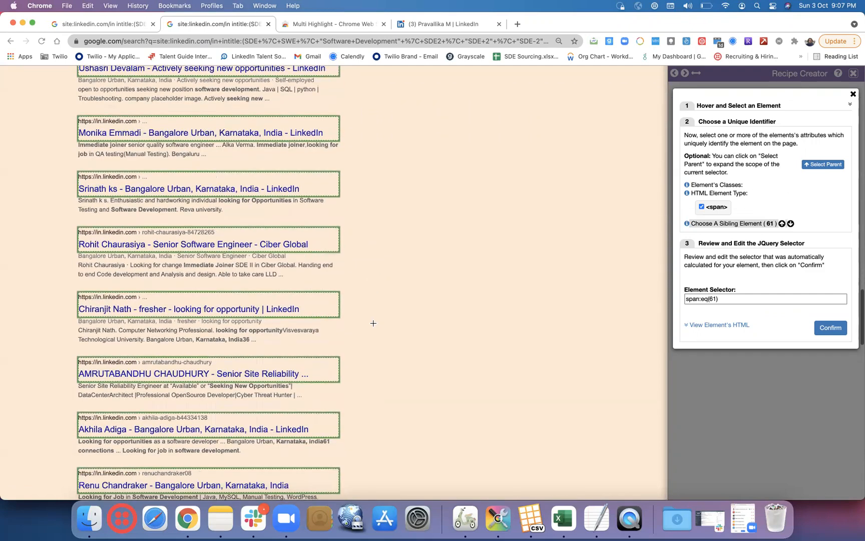
{"action": "scroll", "coordinate": [373, 323], "scroll_direction": "down", "scroll_amount": 20}
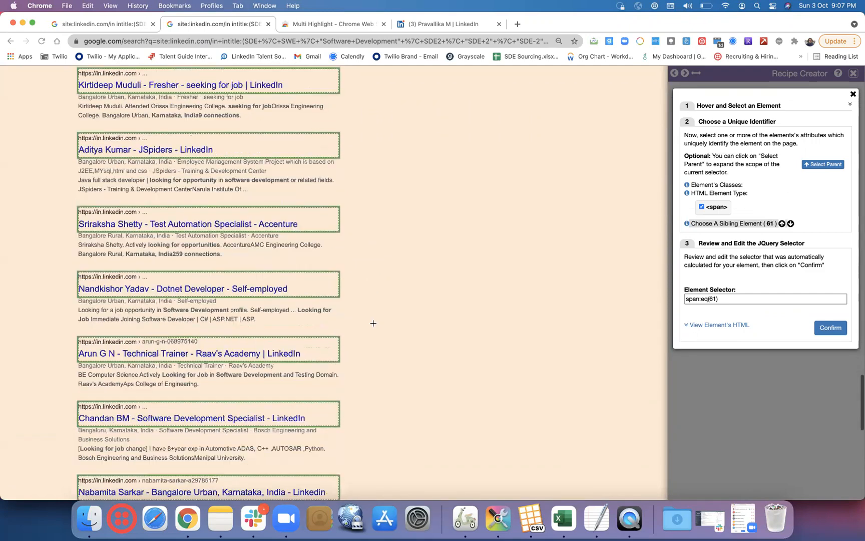
{"action": "scroll", "coordinate": [373, 323], "scroll_direction": "down", "scroll_amount": 10}
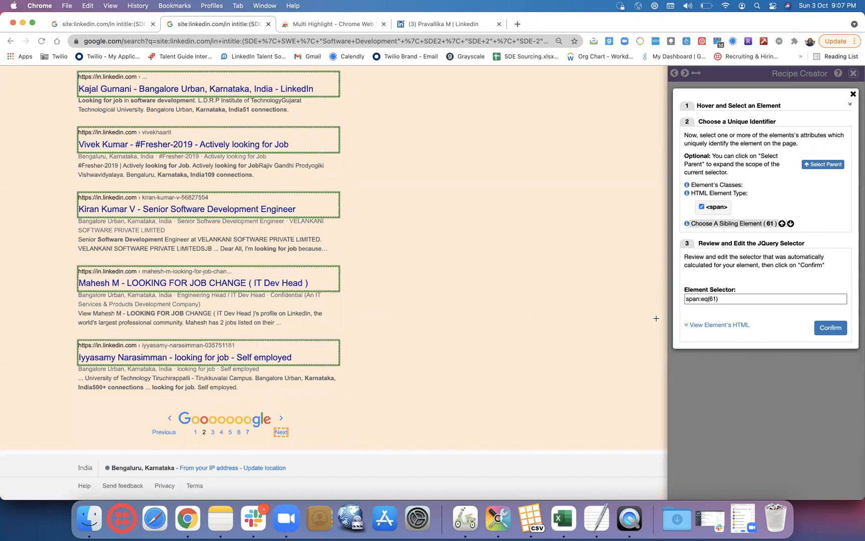
Try to set the index in the navigation element selector directly to 100
{"action": "left_click", "coordinate": [717, 299]}
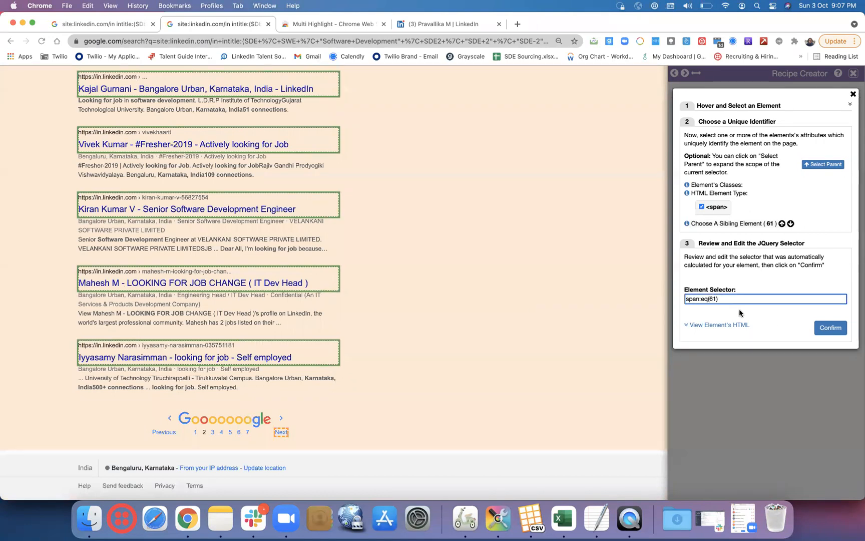
{"action": "key", "text": "BackSpace"}
{"action": "key", "text": "BackSpace"}
{"action": "type", "text": "100"}
Raise the navigation selector's sibling element index to 229 and check the matched element among the results
{"action": "left_click", "coordinate": [782, 225]}
{"action": "triple_click", "coordinate": [782, 224]}
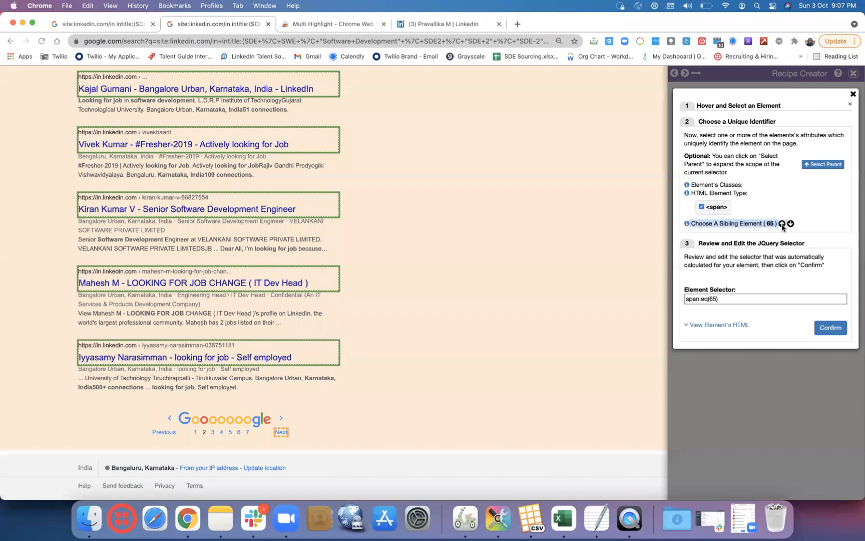
{"action": "double_click", "coordinate": [782, 224]}
{"action": "double_click", "coordinate": [782, 225]}
{"action": "triple_click", "coordinate": [783, 224]}
{"action": "triple_click", "coordinate": [782, 225]}
{"action": "triple_click", "coordinate": [782, 225]}
{"action": "triple_click", "coordinate": [782, 224]}
{"action": "left_click", "coordinate": [782, 225]}
{"action": "triple_click", "coordinate": [782, 224]}
{"action": "left_click", "coordinate": [784, 224]}
{"action": "double_click", "coordinate": [784, 225]}
{"action": "triple_click", "coordinate": [784, 224]}
{"action": "triple_click", "coordinate": [785, 224]}
{"action": "triple_click", "coordinate": [784, 224]}
{"action": "left_click", "coordinate": [784, 224]}
{"action": "scroll", "coordinate": [543, 208], "scroll_direction": "down", "scroll_amount": 6}
{"action": "scroll", "coordinate": [544, 208], "scroll_direction": "down", "scroll_amount": 4}
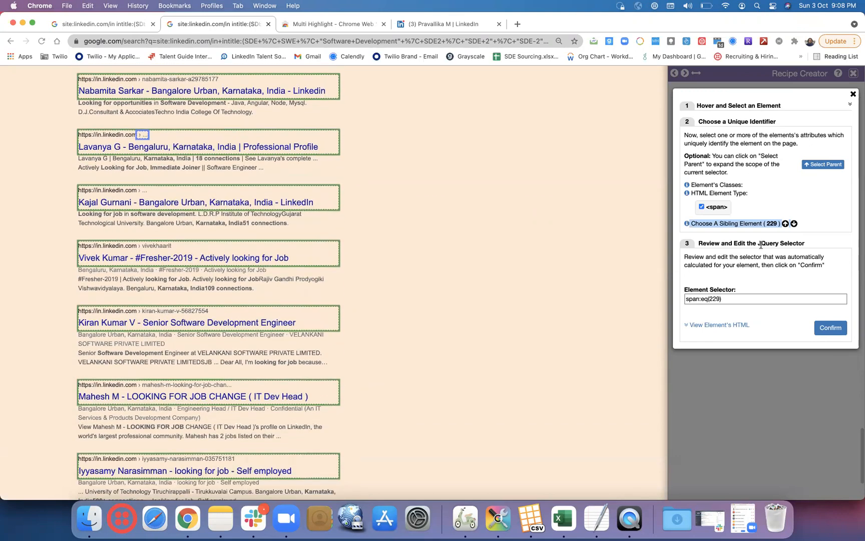
Raise the navigation selector's sibling element index to 255 and check the match near the pagination links
{"action": "left_click", "coordinate": [785, 224]}
{"action": "left_click", "coordinate": [785, 224]}
{"action": "left_click", "coordinate": [785, 224]}
{"action": "left_click", "coordinate": [785, 224]}
{"action": "left_click", "coordinate": [785, 224]}
{"action": "left_click", "coordinate": [785, 224]}
{"action": "left_click", "coordinate": [785, 223]}
{"action": "left_click", "coordinate": [786, 224]}
{"action": "left_click", "coordinate": [785, 224]}
{"action": "left_click", "coordinate": [785, 224]}
{"action": "left_click", "coordinate": [785, 224]}
{"action": "left_click", "coordinate": [785, 224]}
{"action": "left_click", "coordinate": [785, 224]}
{"action": "left_click", "coordinate": [785, 224]}
{"action": "left_click", "coordinate": [785, 224]}
{"action": "left_click", "coordinate": [785, 224]}
{"action": "left_click", "coordinate": [785, 224]}
{"action": "left_click", "coordinate": [785, 224]}
{"action": "left_click", "coordinate": [785, 224]}
{"action": "left_click", "coordinate": [786, 223]}
{"action": "left_click", "coordinate": [785, 223]}
{"action": "left_click", "coordinate": [785, 224]}
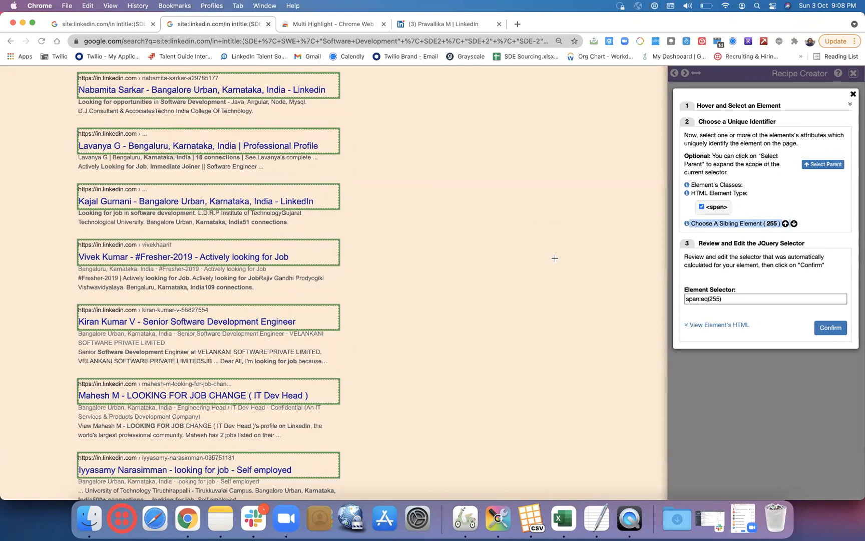
{"action": "scroll", "coordinate": [555, 258], "scroll_direction": "down", "scroll_amount": 3}
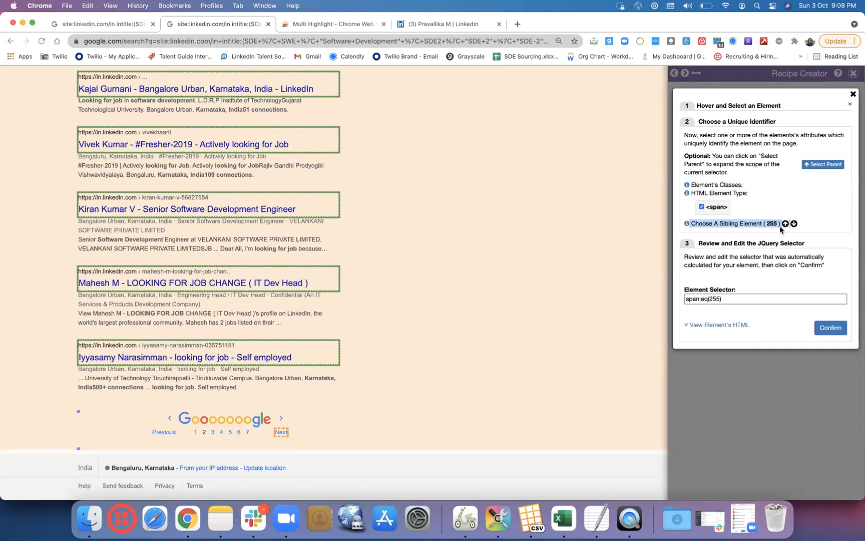
Raise the sibling element index to 266 so the selector matches the Next link, and confirm span:eq(266)
{"action": "left_click", "coordinate": [785, 224]}
{"action": "left_click", "coordinate": [785, 224]}
{"action": "left_click", "coordinate": [785, 224]}
{"action": "left_click", "coordinate": [785, 224]}
{"action": "left_click", "coordinate": [785, 224]}
{"action": "left_click", "coordinate": [785, 224]}
{"action": "left_click", "coordinate": [785, 224]}
{"action": "left_click", "coordinate": [785, 224]}
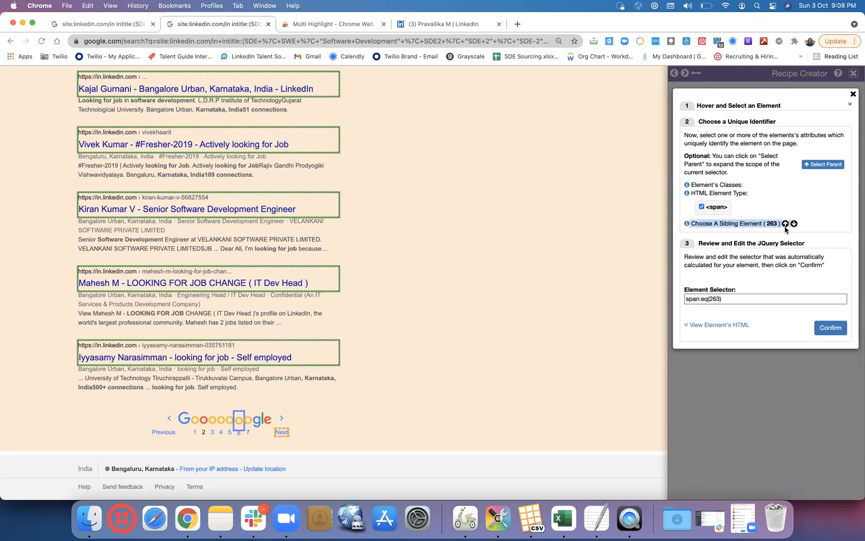
{"action": "left_click", "coordinate": [785, 224]}
{"action": "left_click", "coordinate": [785, 224]}
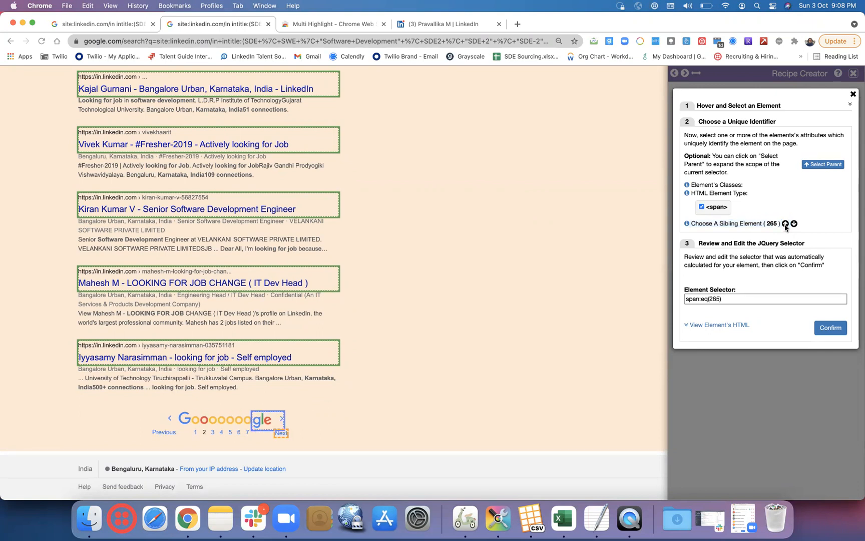
{"action": "left_click", "coordinate": [785, 224]}
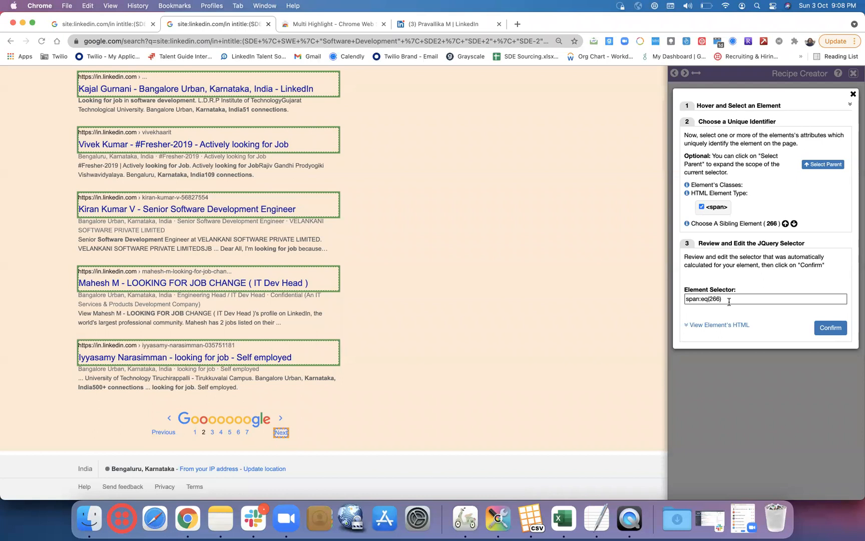
{"action": "left_click", "coordinate": [831, 328]}
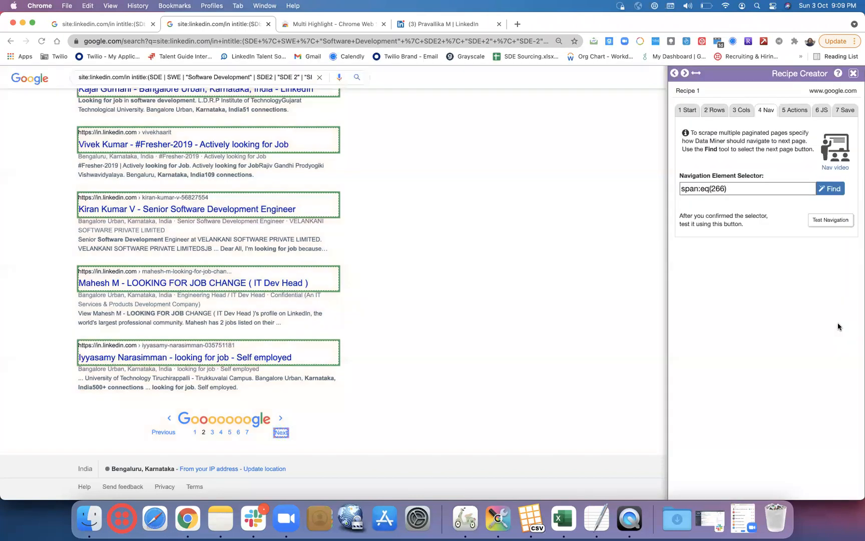
Test the recipe's page navigation and return to results page 2 with the navigation settings open
{"action": "left_click", "coordinate": [839, 221]}
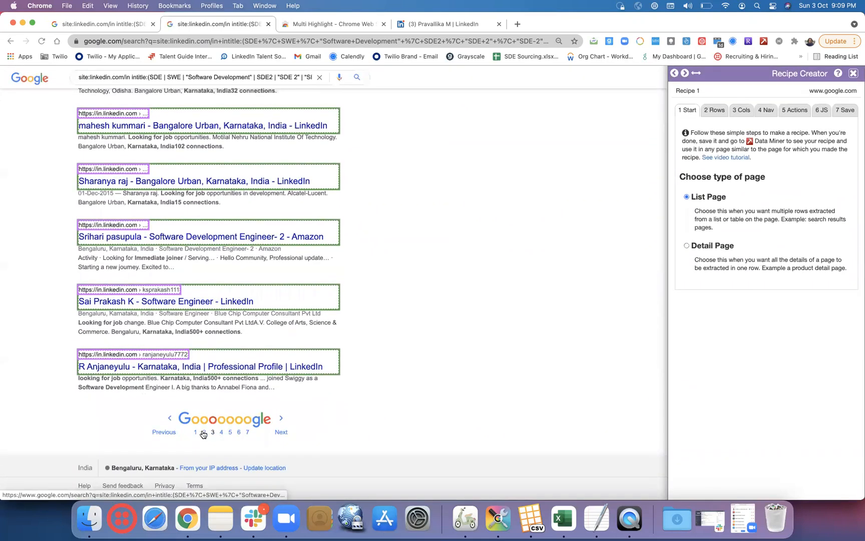
{"action": "left_click", "coordinate": [203, 434]}
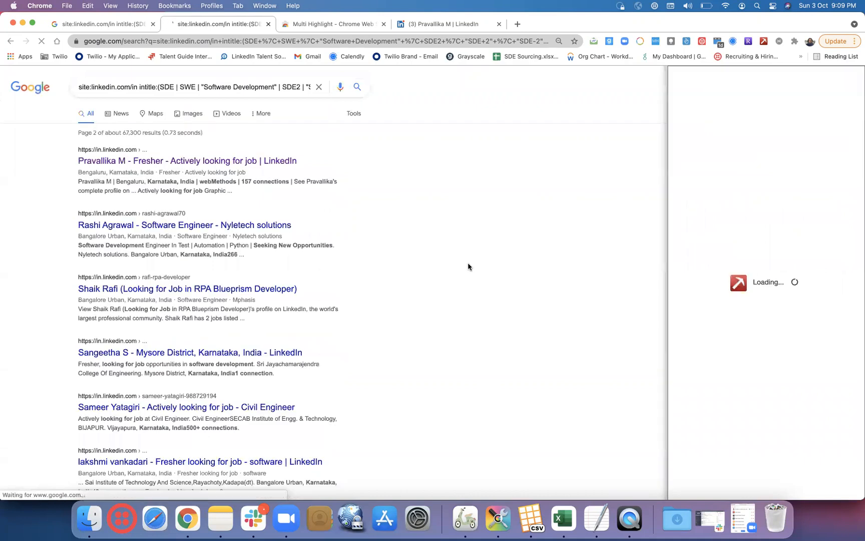
{"action": "scroll", "coordinate": [468, 266], "scroll_direction": "down", "scroll_amount": 15}
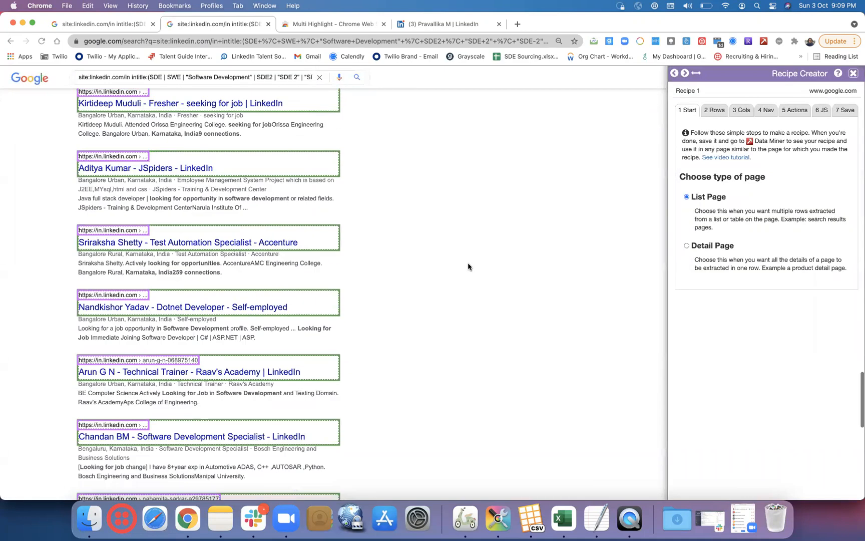
{"action": "left_click", "coordinate": [765, 110]}
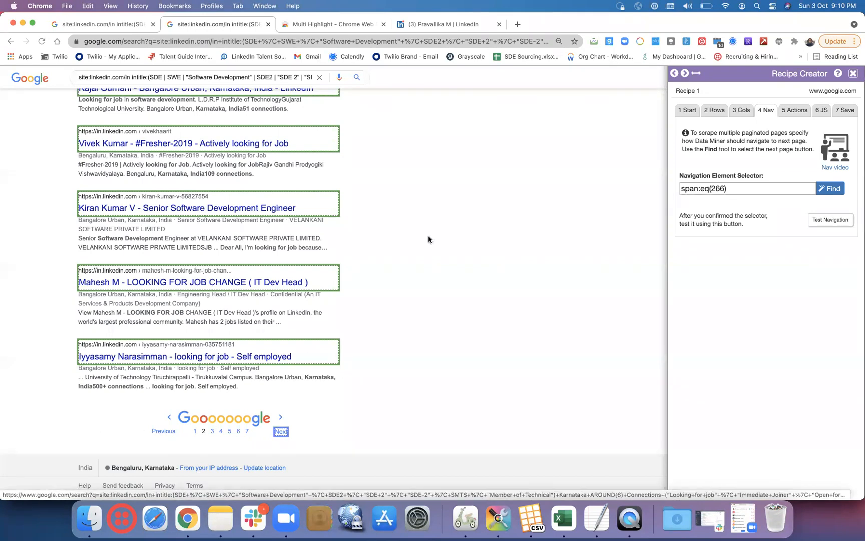
{"action": "scroll", "coordinate": [428, 240], "scroll_direction": "up", "scroll_amount": 20}
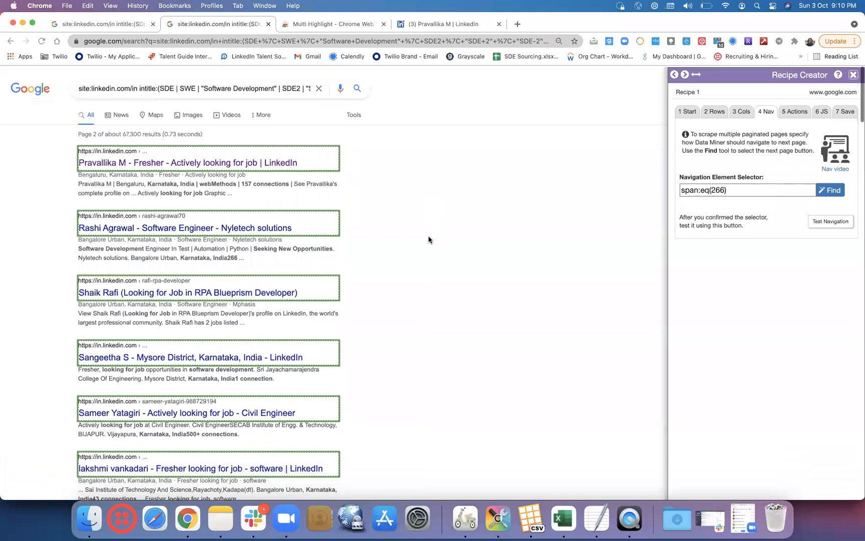
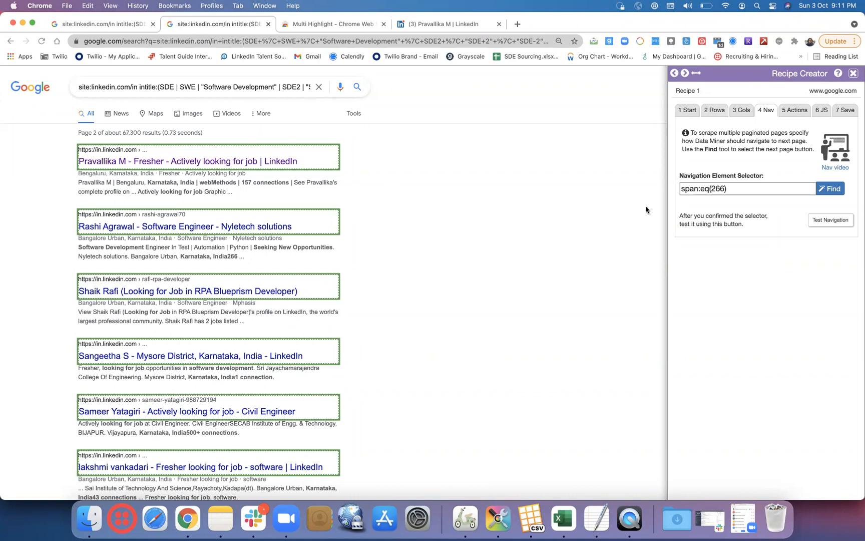
Rename the recipe as Google x-Ray and save it
{"action": "left_click", "coordinate": [847, 109]}
{"action": "left_click", "coordinate": [736, 196]}
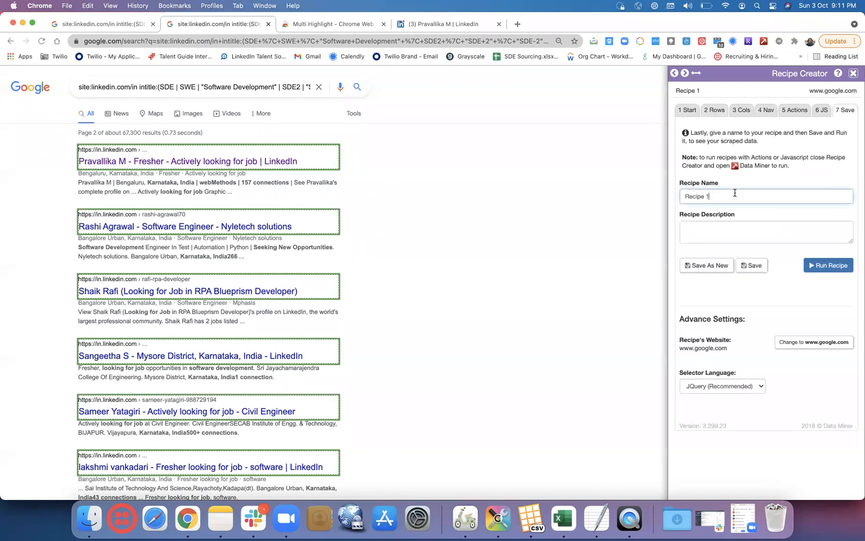
{"action": "key", "text": "BackSpace"}
{"action": "key", "text": "BackSpace"}
{"action": "key", "text": "BackSpace"}
{"action": "key", "text": "BackSpace"}
{"action": "key", "text": "BackSpace"}
{"action": "key", "text": "BackSpace"}
{"action": "key", "text": "BackSpace"}
{"action": "key", "text": "BackSpace"}
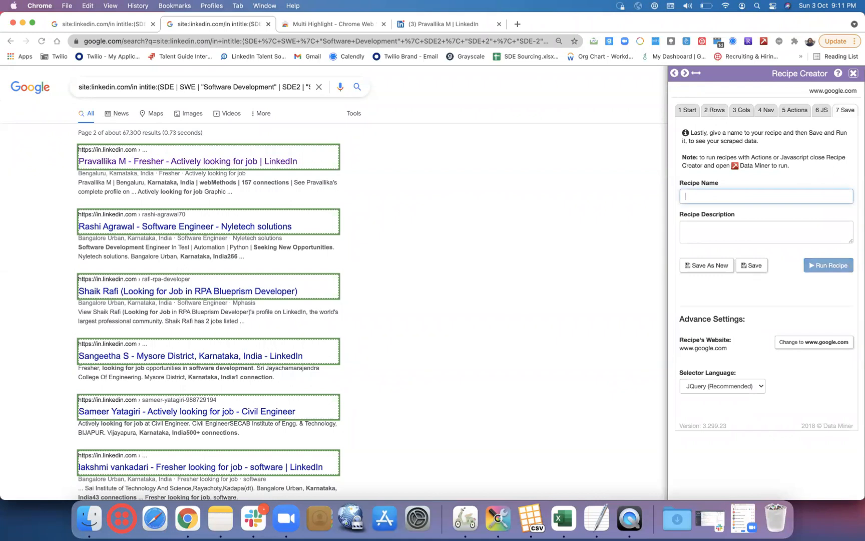
{"action": "type", "text": "Google "}
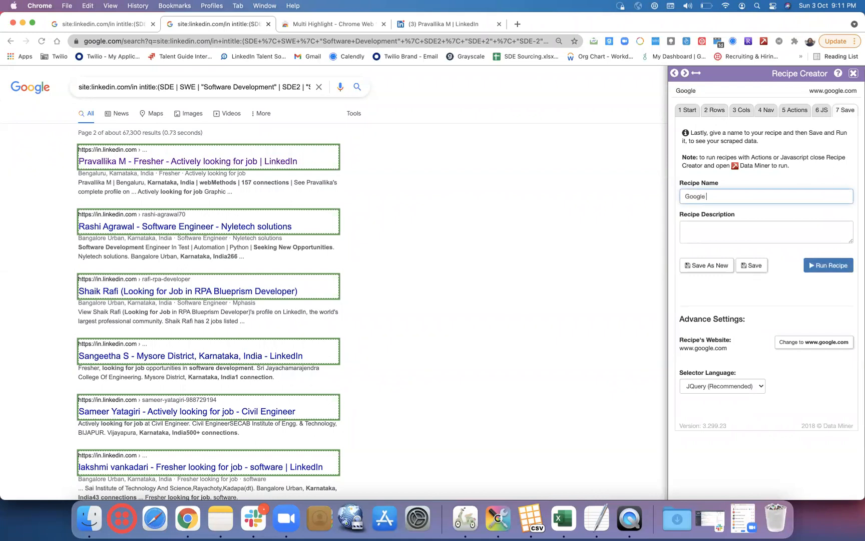
{"action": "type", "text": "x-Ray"}
{"action": "left_click", "coordinate": [748, 269]}
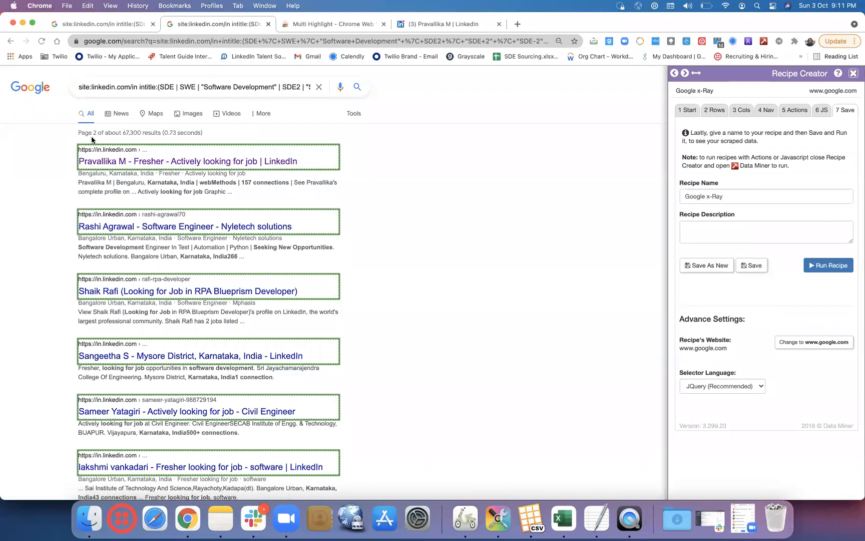
Run the Google x-Ray recipe and scrape 2 further pages through automatic pagination
{"action": "left_click", "coordinate": [830, 268]}
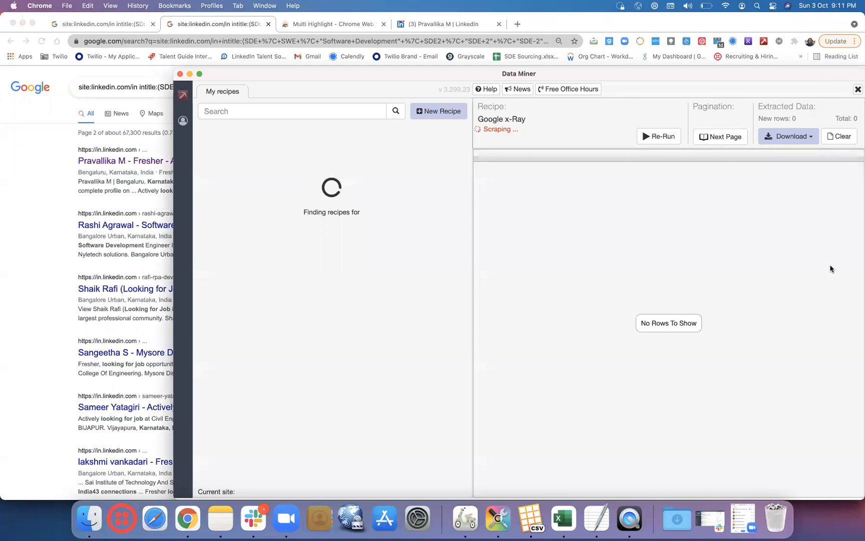
{"action": "left_click", "coordinate": [728, 138]}
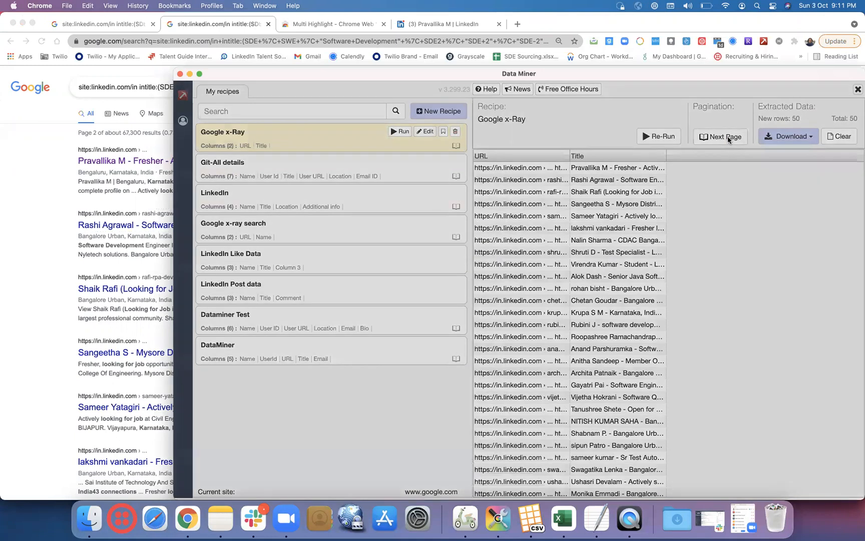
{"action": "left_click", "coordinate": [479, 282]}
{"action": "key", "text": "BackSpace"}
{"action": "type", "text": "2"}
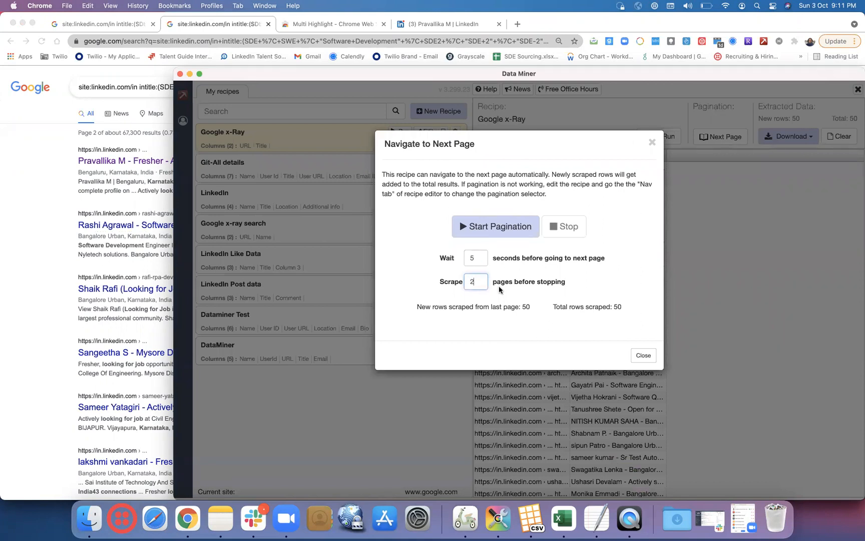
{"action": "left_click", "coordinate": [499, 231]}
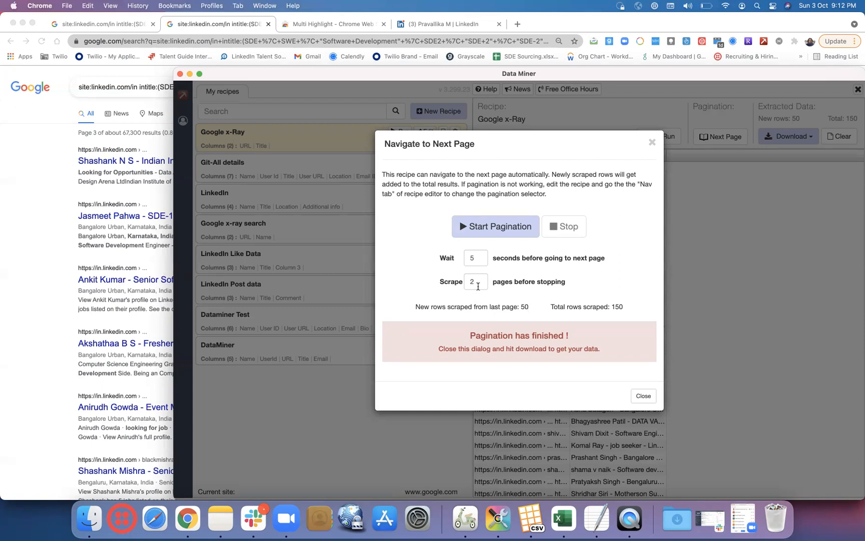
{"action": "left_click", "coordinate": [647, 396]}
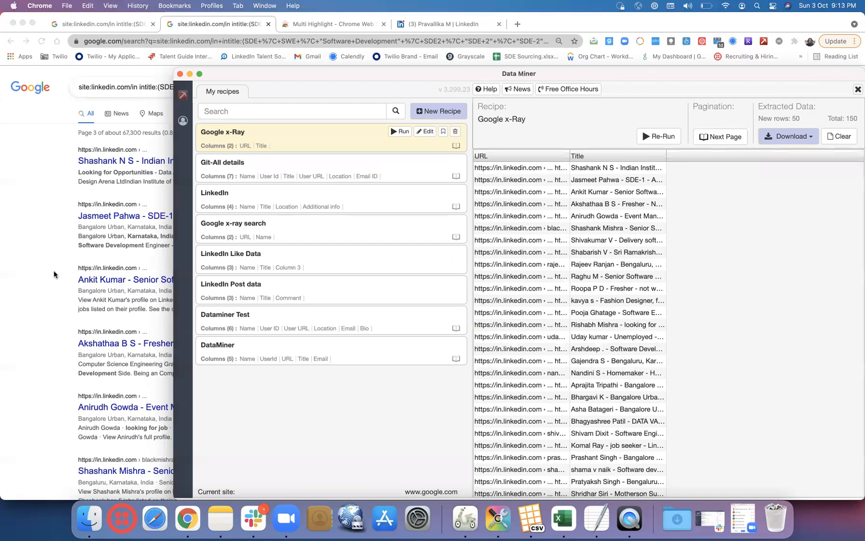
Move the Data Miner window aside and go back to results page 1, continuing to results page 2
{"action": "scroll", "coordinate": [54, 270], "scroll_direction": "down", "scroll_amount": 15}
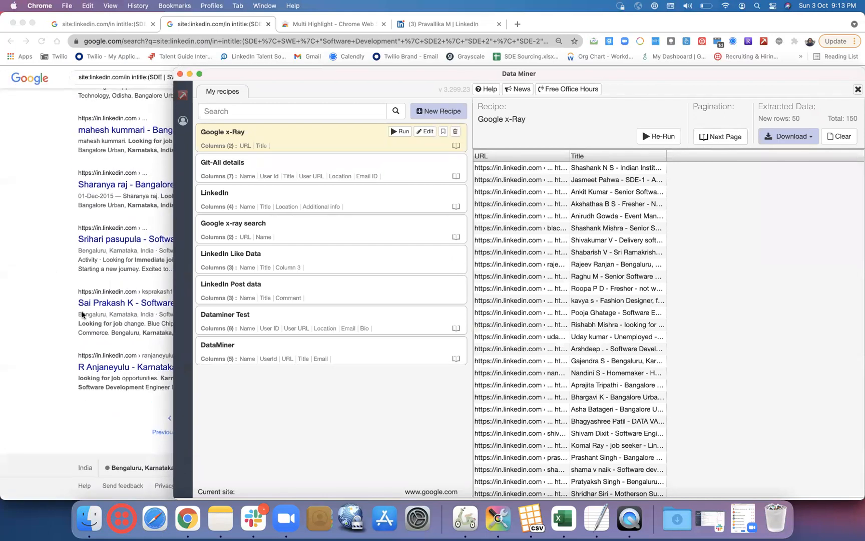
{"action": "left_click_drag", "start_coordinate": [251, 74], "coordinate": [454, 77]}
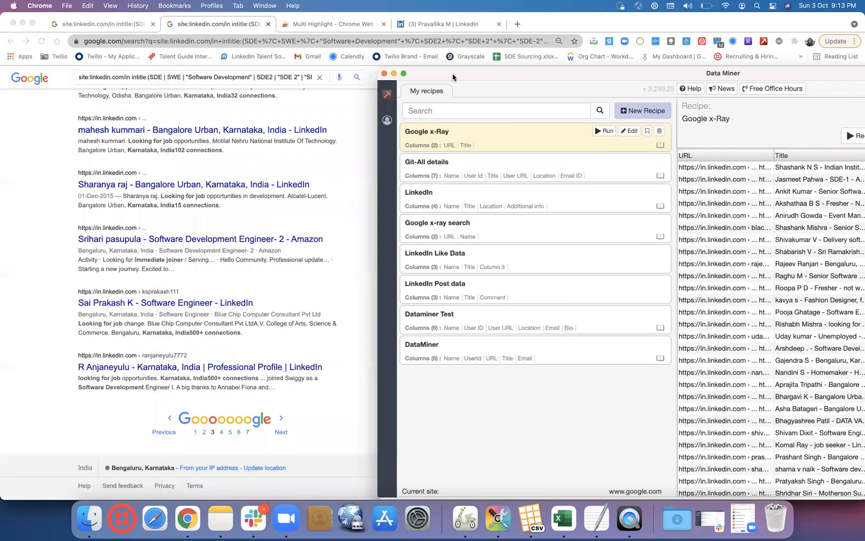
{"action": "left_click", "coordinate": [196, 434]}
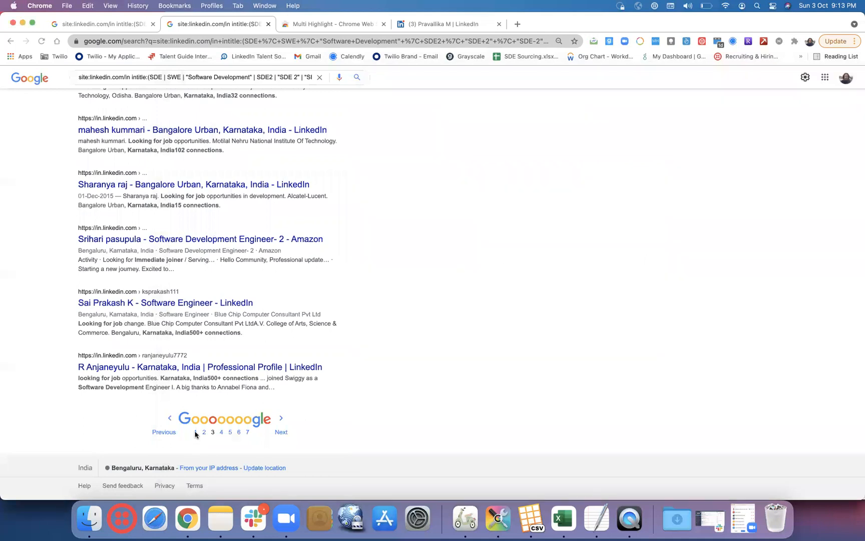
{"action": "left_click", "coordinate": [195, 433]}
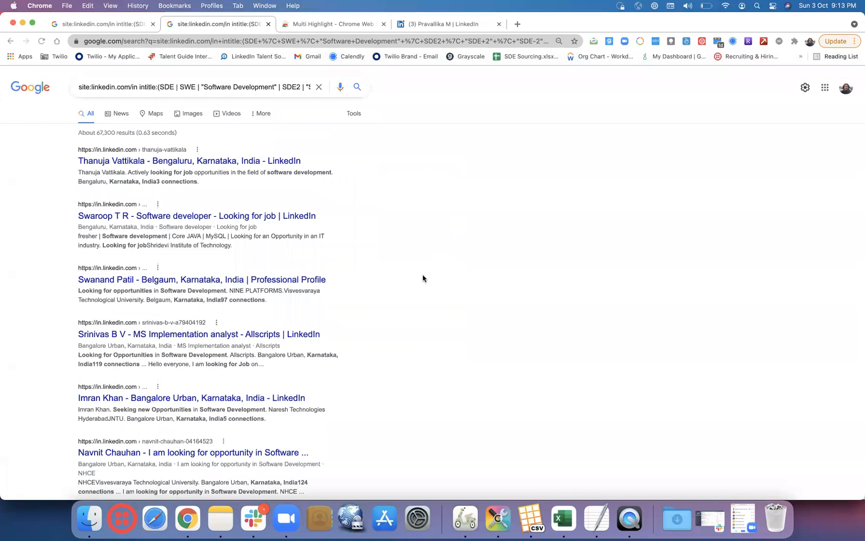
{"action": "left_click", "coordinate": [749, 42]}
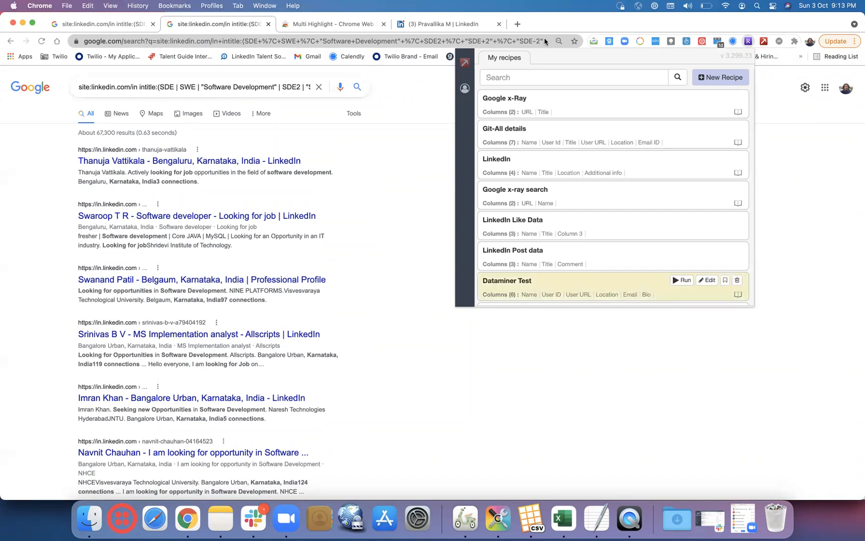
{"action": "scroll", "coordinate": [152, 246], "scroll_direction": "down", "scroll_amount": 20}
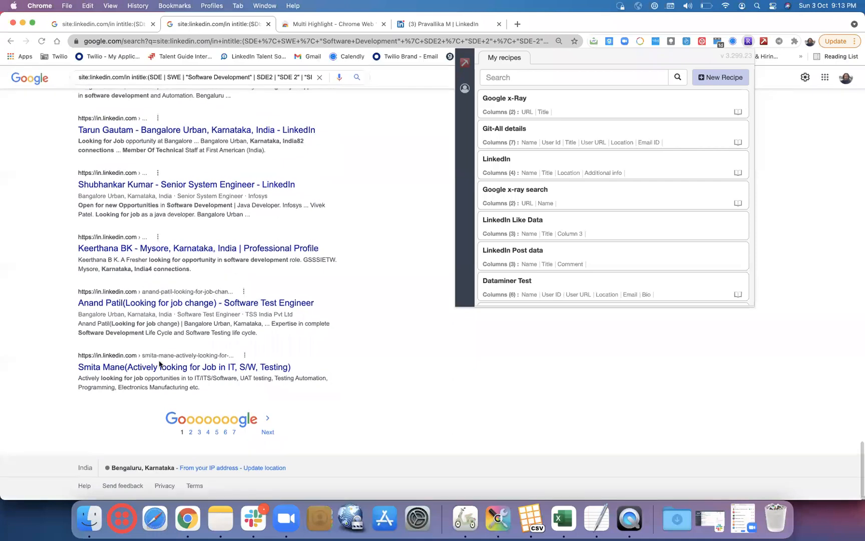
{"action": "left_click", "coordinate": [190, 434]}
{"action": "left_click", "coordinate": [190, 434]}
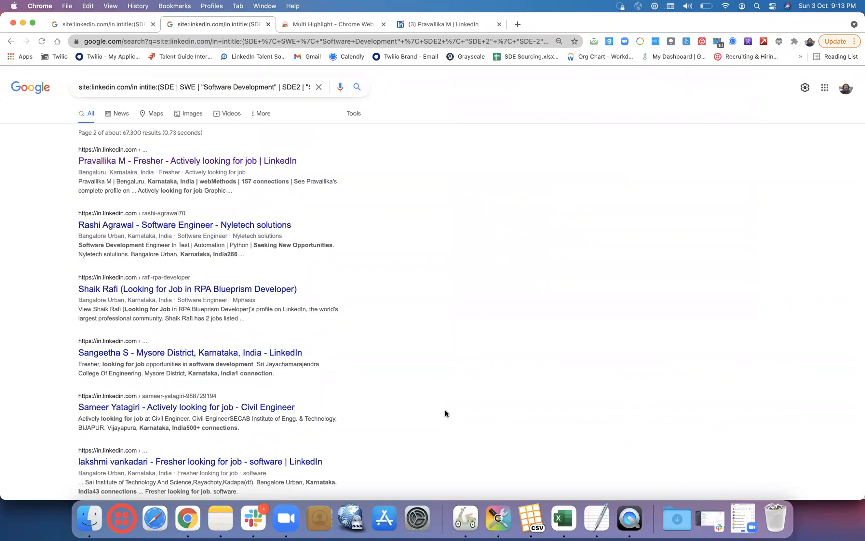
Open the Google x-Ray recipe for editing and examine its row, column and navigation selectors against the results page
{"action": "left_click", "coordinate": [749, 41]}
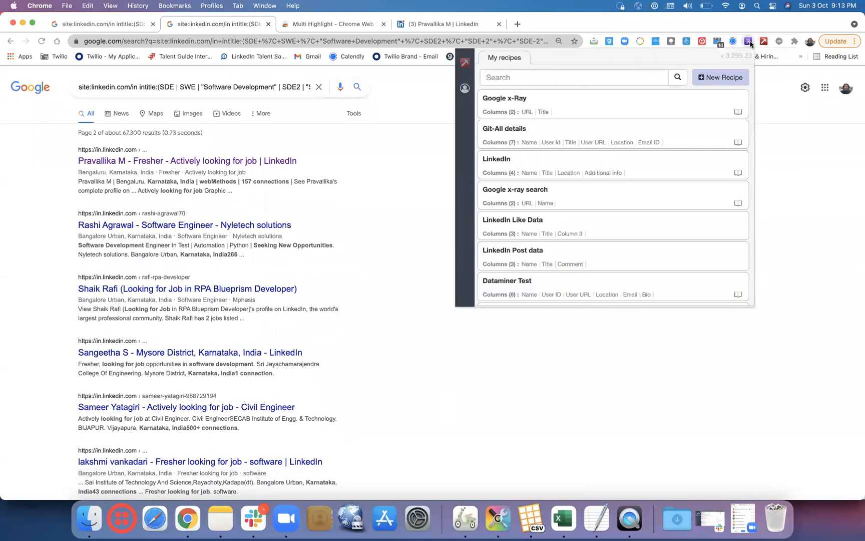
{"action": "mouse_move", "coordinate": [684, 98]}
{"action": "left_click", "coordinate": [706, 98]}
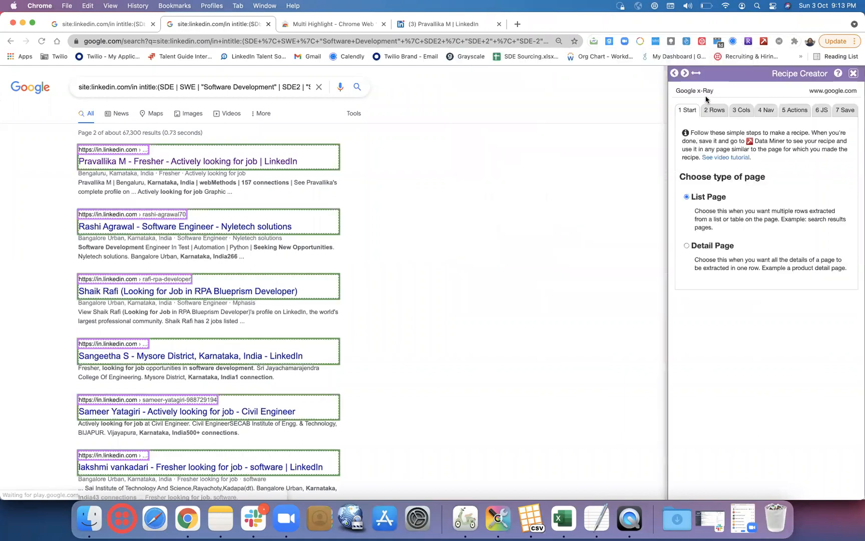
{"action": "left_click", "coordinate": [717, 109]}
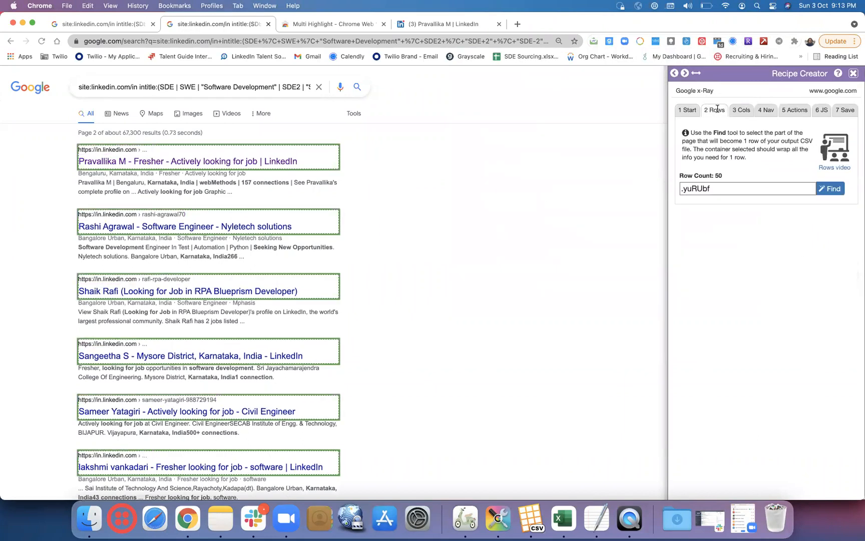
{"action": "left_click", "coordinate": [739, 111]}
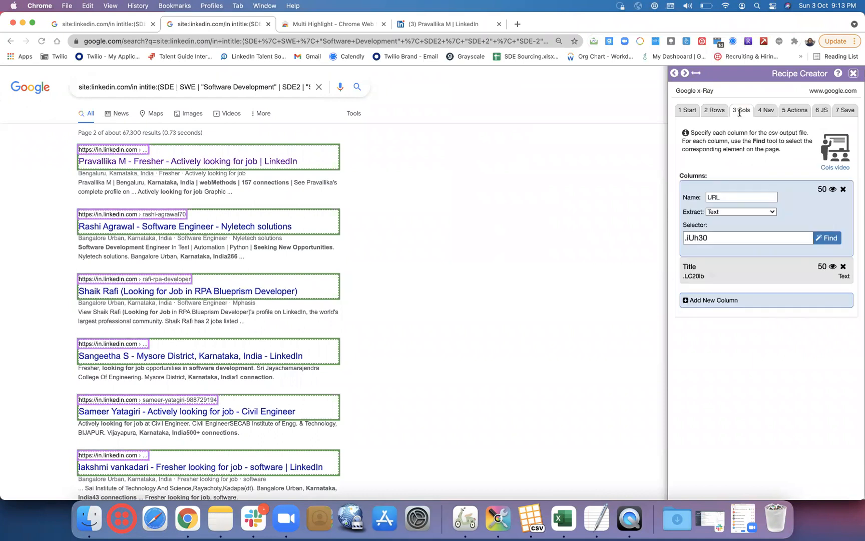
{"action": "left_click", "coordinate": [769, 111]}
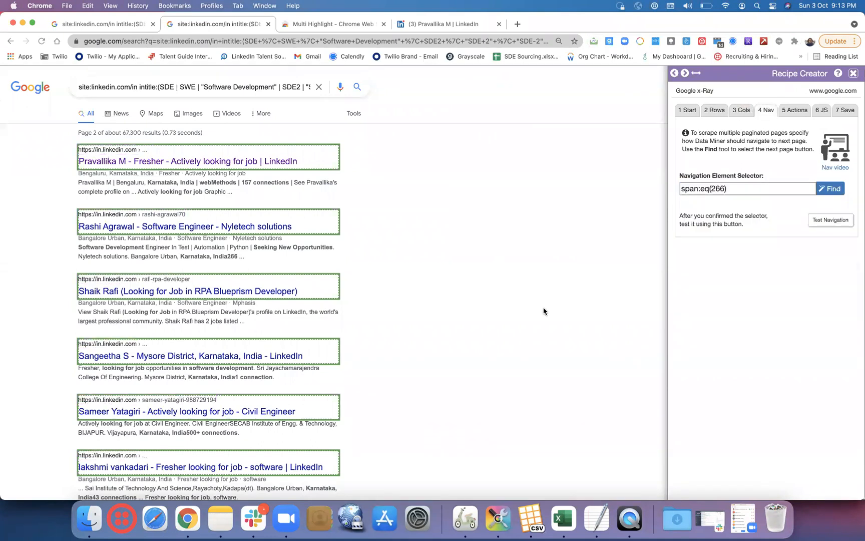
{"action": "scroll", "coordinate": [545, 310], "scroll_direction": "down", "scroll_amount": 20}
{"action": "scroll", "coordinate": [543, 311], "scroll_direction": "down", "scroll_amount": 5}
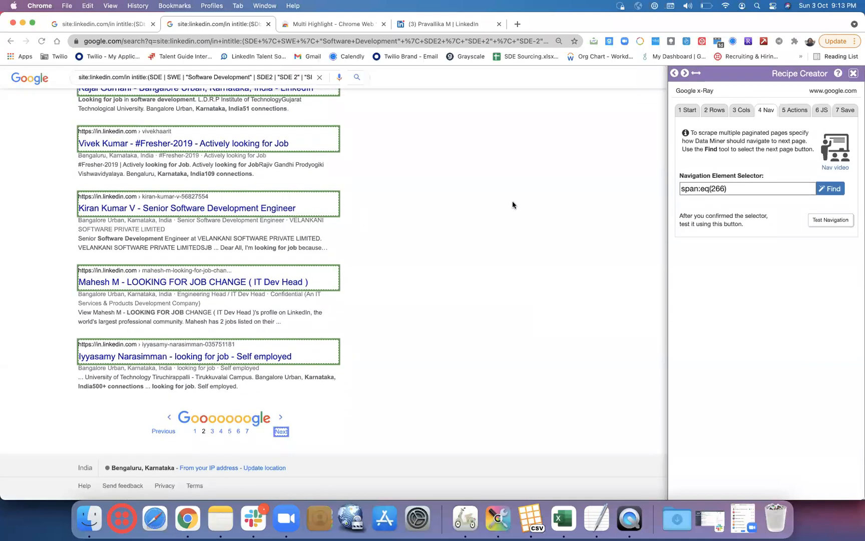
{"action": "scroll", "coordinate": [639, 205], "scroll_direction": "up", "scroll_amount": 8}
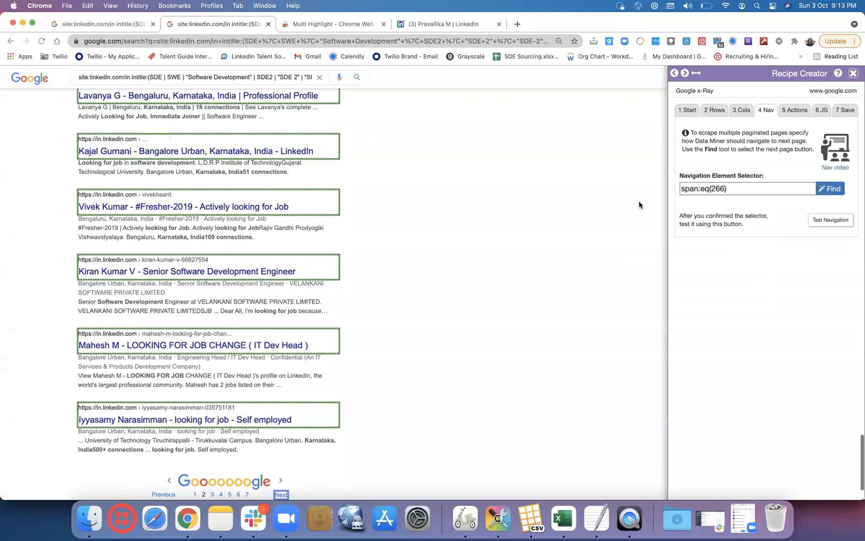
Run the Google x-Ray recipe on results page 2 and look through the extracted rows
{"action": "left_click", "coordinate": [840, 111]}
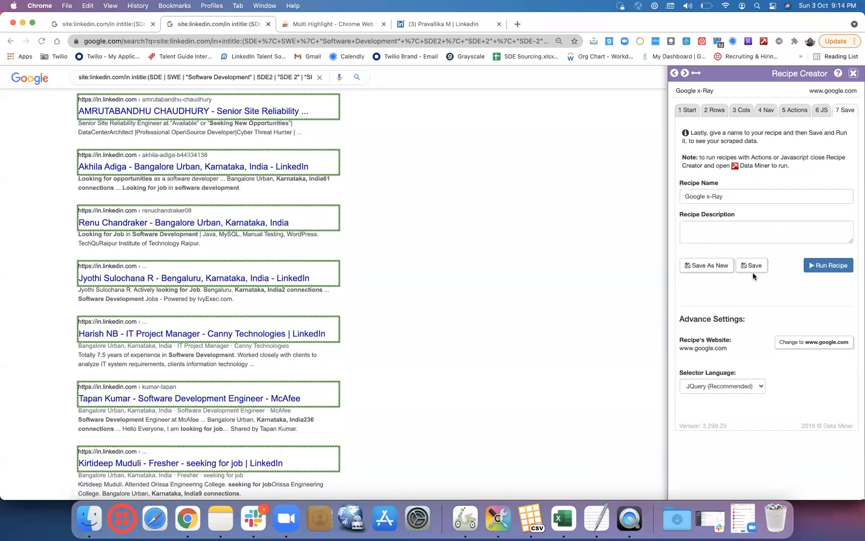
{"action": "left_click", "coordinate": [826, 266]}
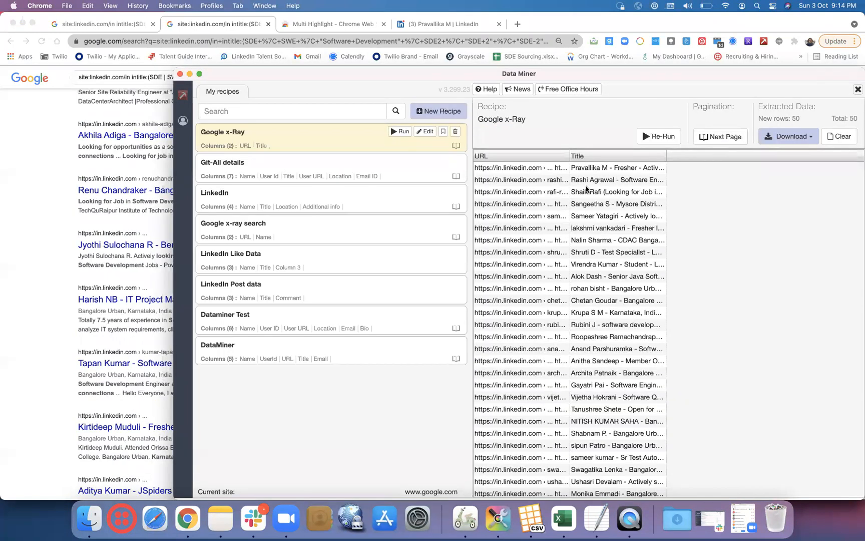
{"action": "scroll", "coordinate": [587, 189], "scroll_direction": "down", "scroll_amount": 5}
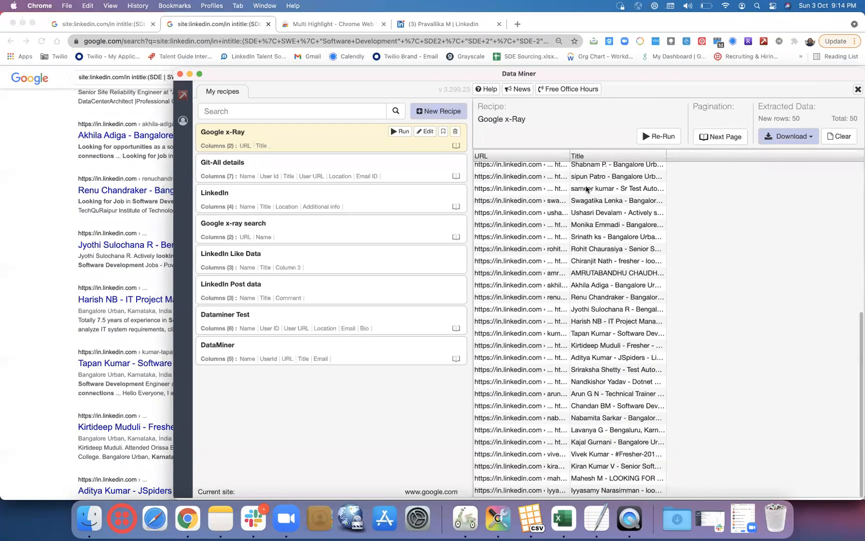
{"action": "left_click", "coordinate": [713, 138]}
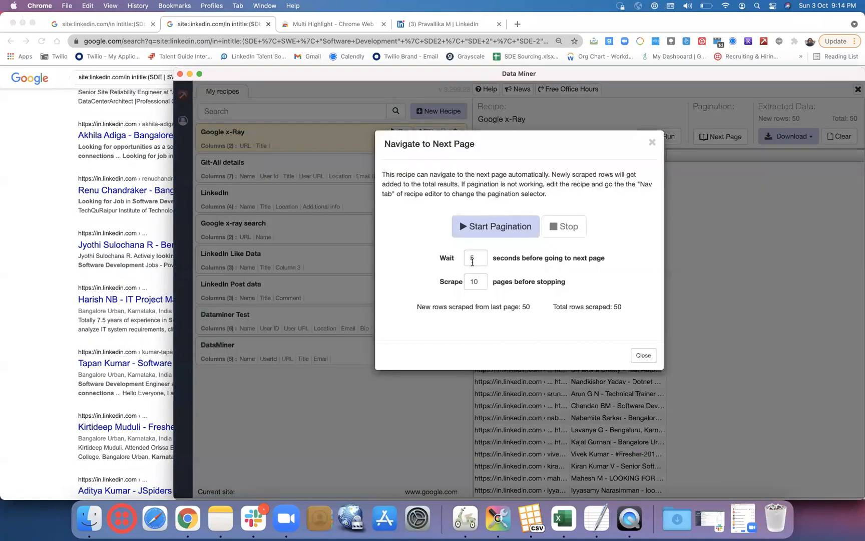
{"action": "left_click", "coordinate": [477, 281]}
{"action": "key", "text": "BackSpace"}
{"action": "key", "text": "BackSpace"}
{"action": "type", "text": "2"}
{"action": "left_click", "coordinate": [650, 144]}
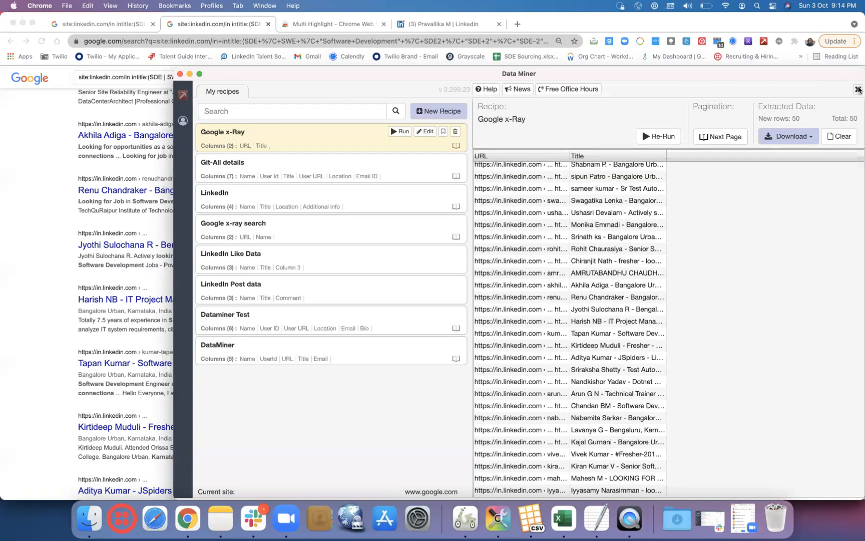
{"action": "left_click", "coordinate": [859, 89]}
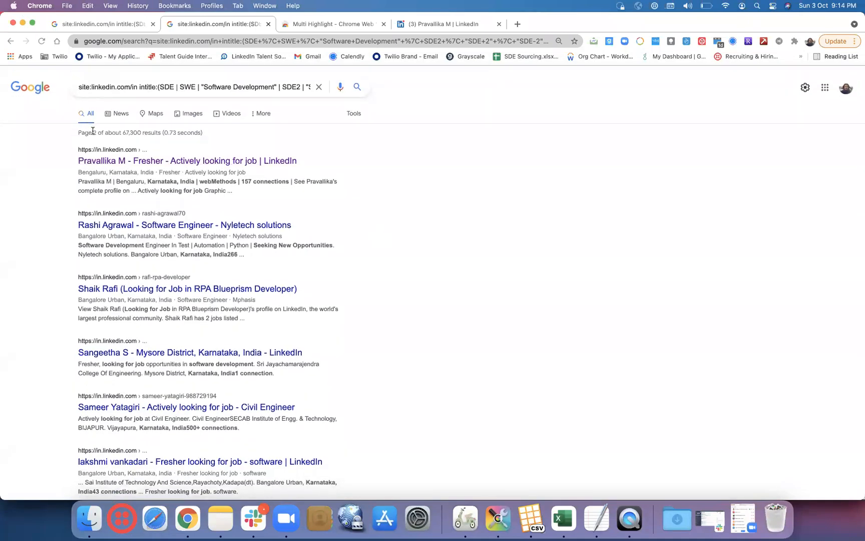
Reopen the Google x-Ray recipe for editing and run it on results page 2
{"action": "left_click", "coordinate": [762, 42]}
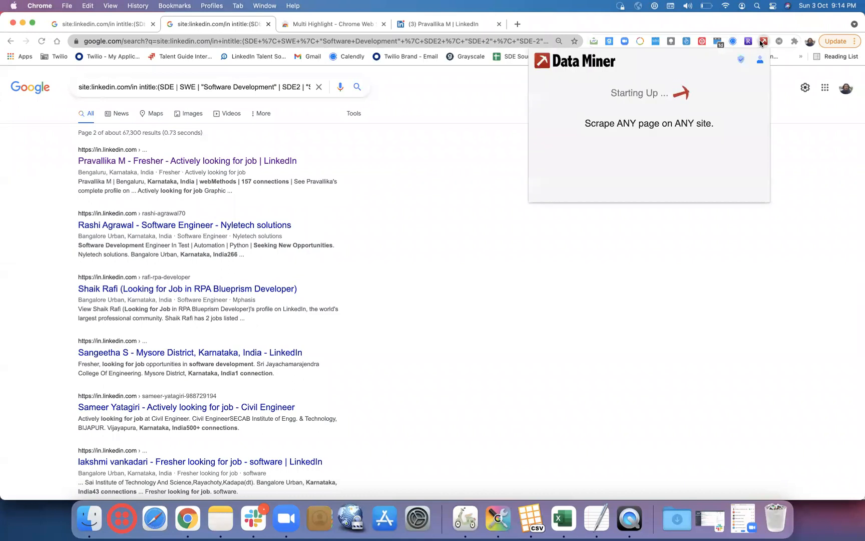
{"action": "left_click", "coordinate": [762, 42]}
{"action": "left_click", "coordinate": [745, 44]}
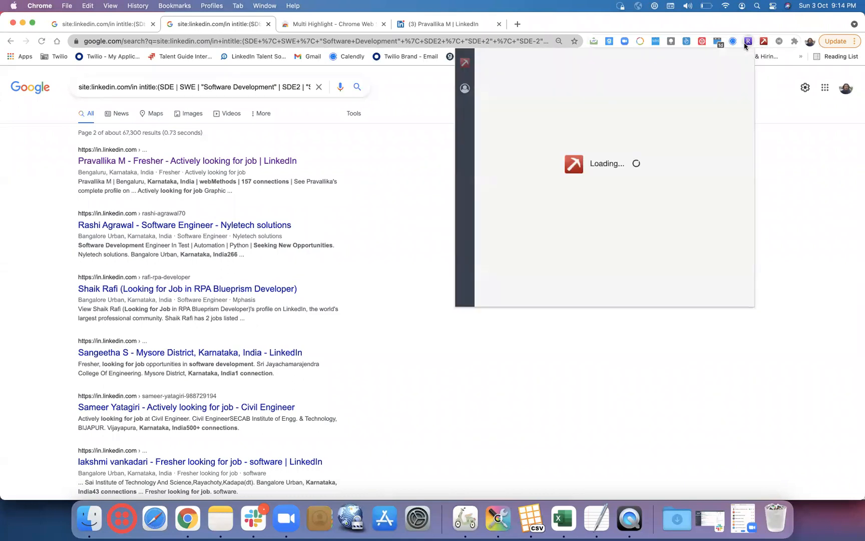
{"action": "mouse_move", "coordinate": [671, 104]}
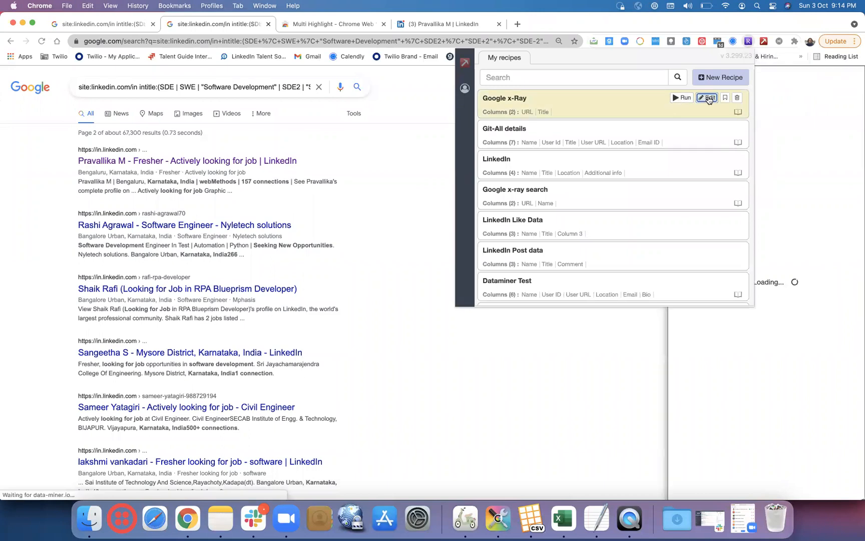
{"action": "left_click", "coordinate": [709, 99]}
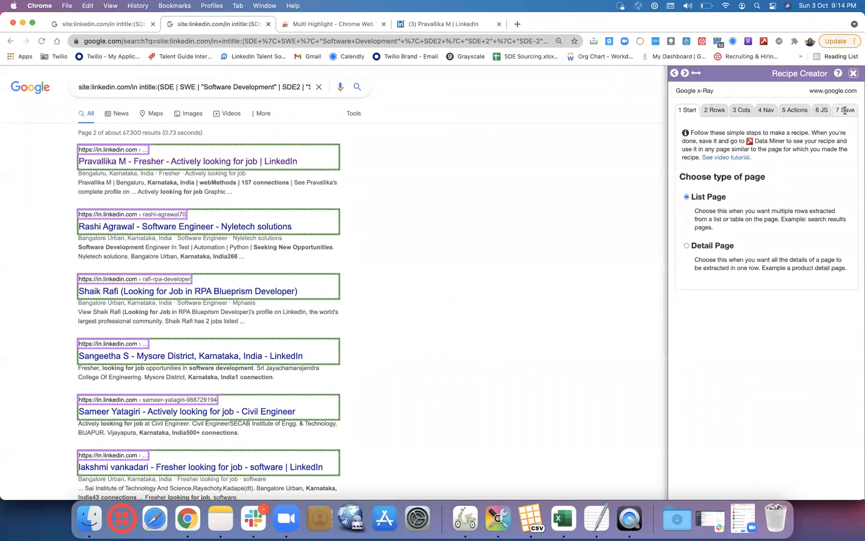
{"action": "left_click", "coordinate": [845, 110]}
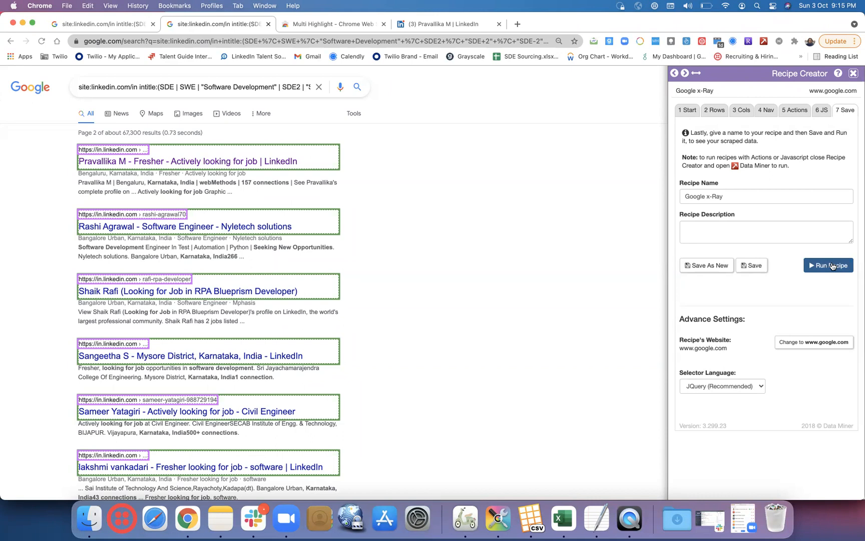
{"action": "left_click", "coordinate": [829, 266]}
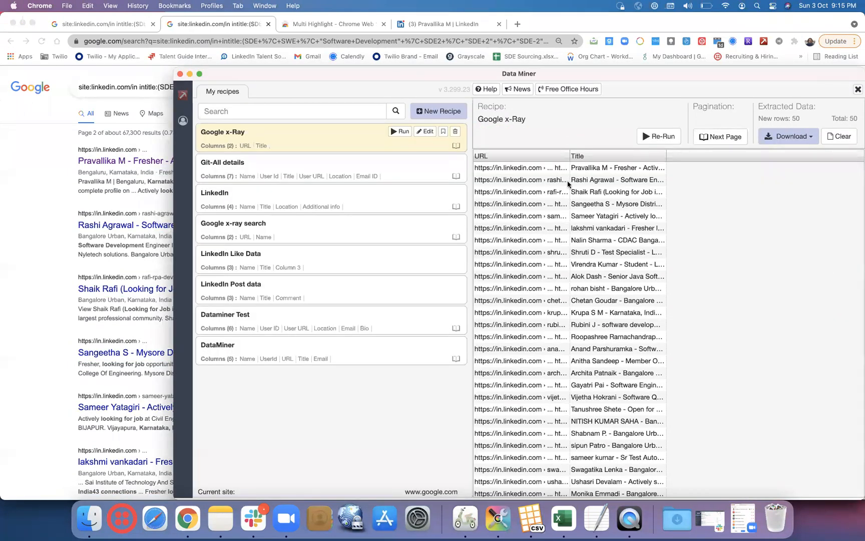
Set automatic pagination to stop after 2 pages, run it, and close the pagination dialog when it finishes
{"action": "left_click", "coordinate": [724, 136]}
{"action": "left_click", "coordinate": [479, 258]}
{"action": "left_click", "coordinate": [478, 282]}
{"action": "key", "text": "BackSpace"}
{"action": "key", "text": "BackSpace"}
{"action": "type", "text": "2"}
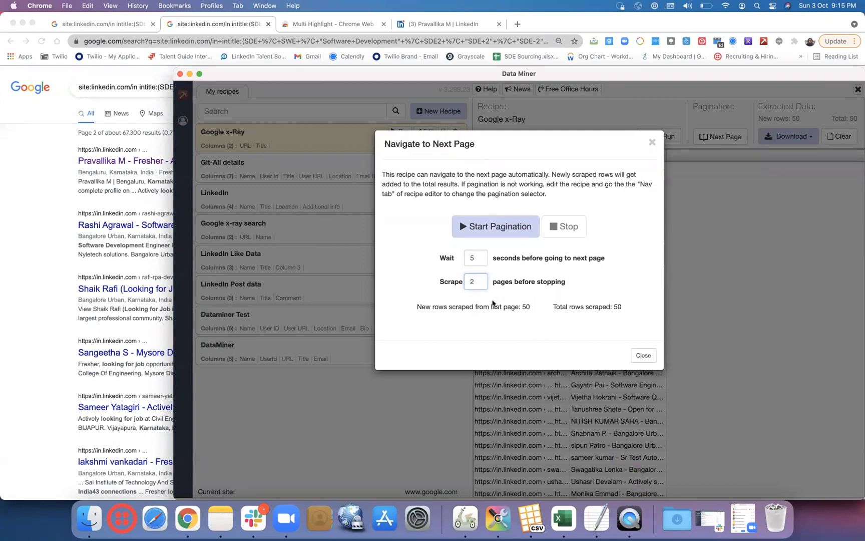
{"action": "left_click", "coordinate": [505, 229]}
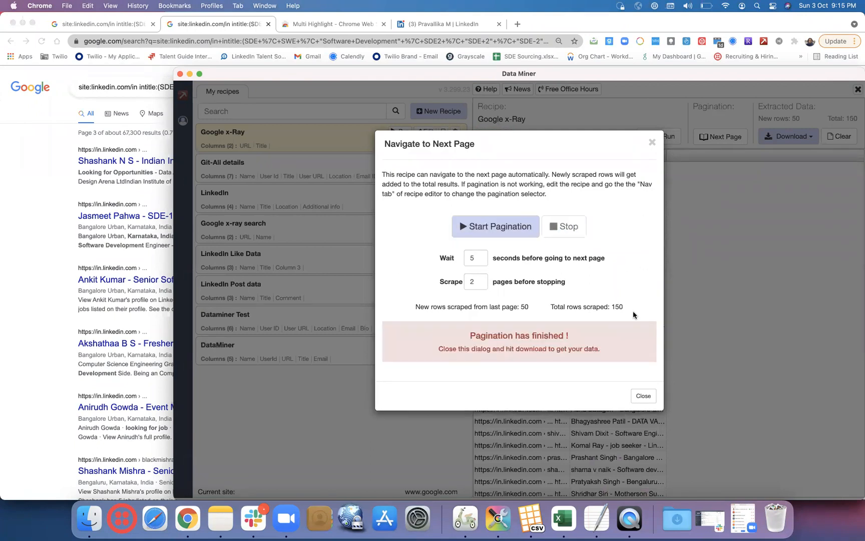
{"action": "left_click", "coordinate": [644, 397]}
Download the extracted rows as an XLSX file, saving it to the Downloads folder under the suggested name
{"action": "left_click", "coordinate": [809, 139]}
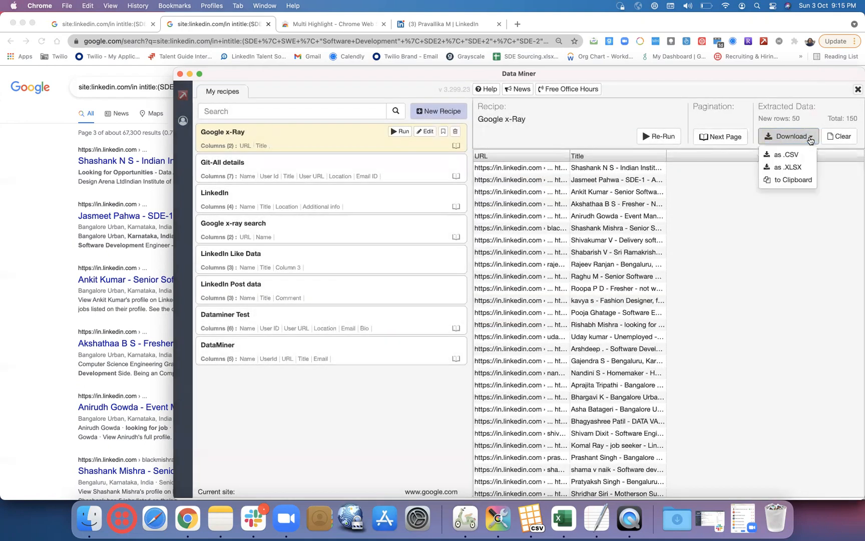
{"action": "left_click", "coordinate": [795, 166]}
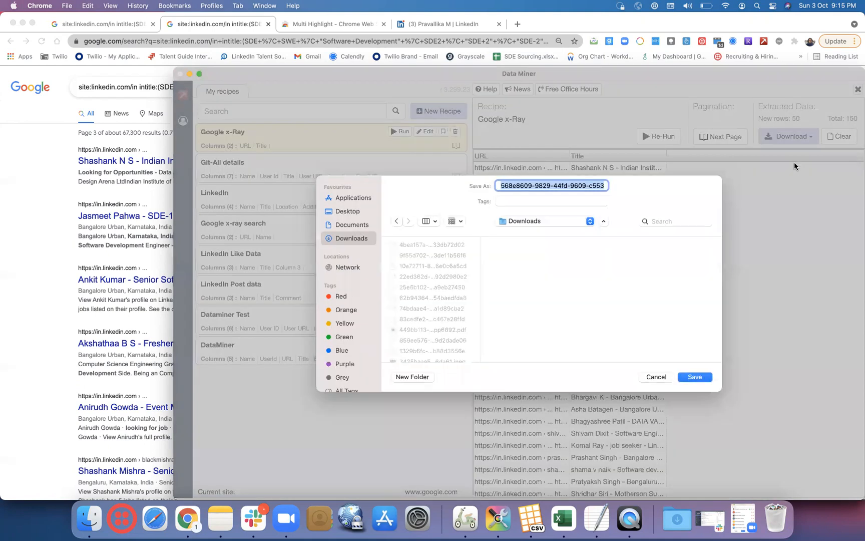
{"action": "left_click", "coordinate": [694, 377]}
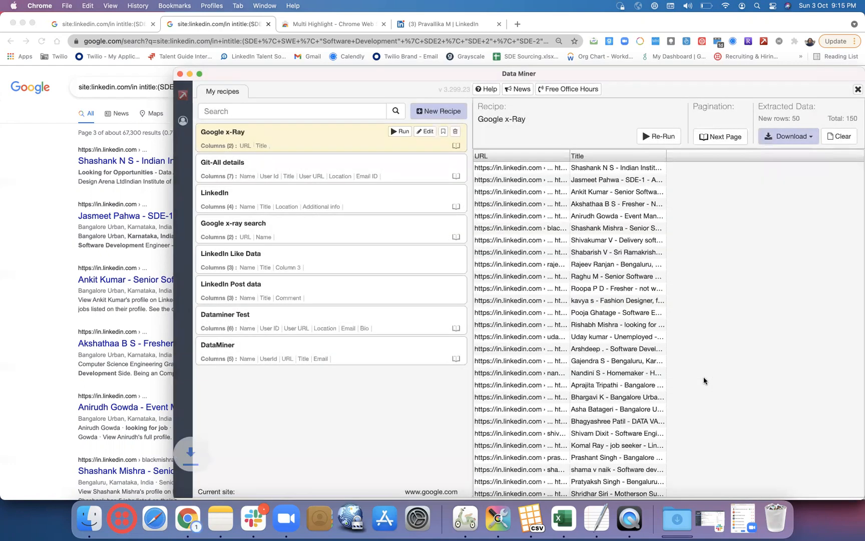
Move the Data Miner window to reveal the finished download and open the file in Excel, accepting the file format alert
{"action": "left_click_drag", "start_coordinate": [369, 79], "coordinate": [232, 38]}
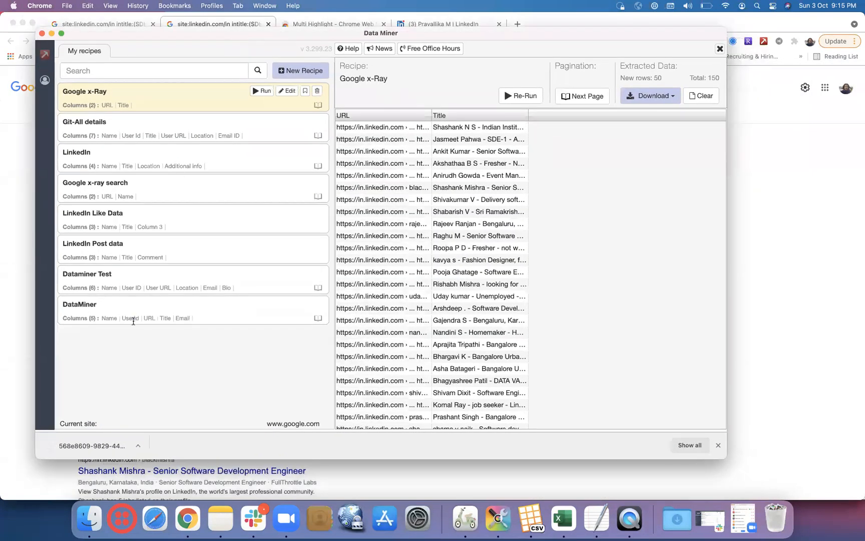
{"action": "left_click", "coordinate": [137, 445]}
{"action": "left_click", "coordinate": [151, 447]}
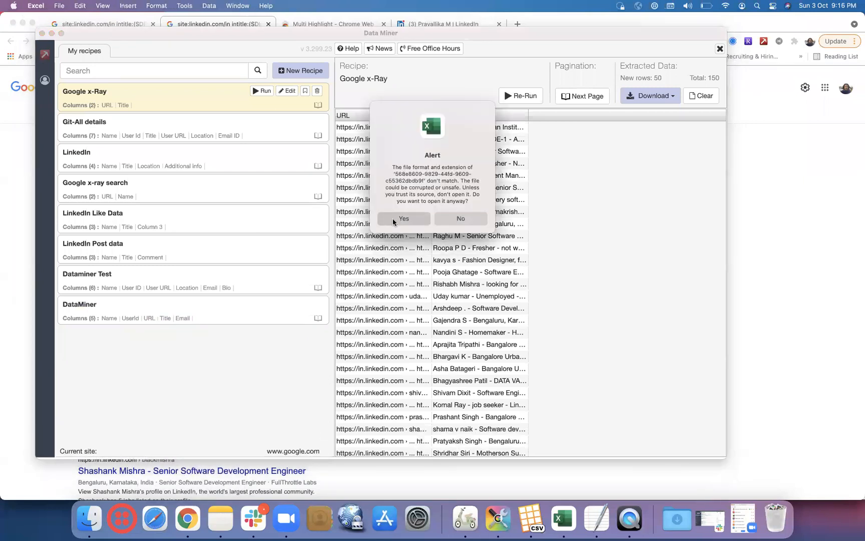
{"action": "left_click", "coordinate": [404, 218]}
Widen the URL and Title columns to fit their contents and select the first title cell, B2
{"action": "left_click_drag", "start_coordinate": [43, 111], "coordinate": [304, 111]}
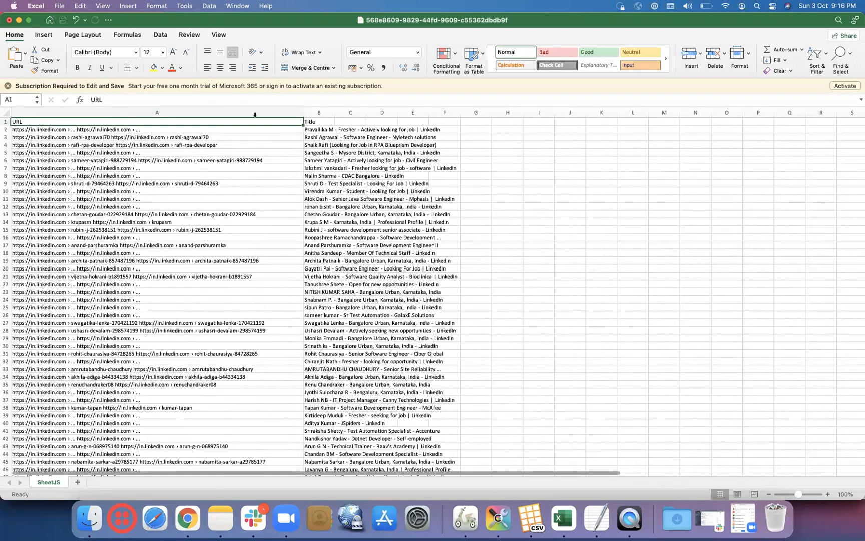
{"action": "double_click", "coordinate": [334, 112]}
{"action": "left_click", "coordinate": [334, 129]}
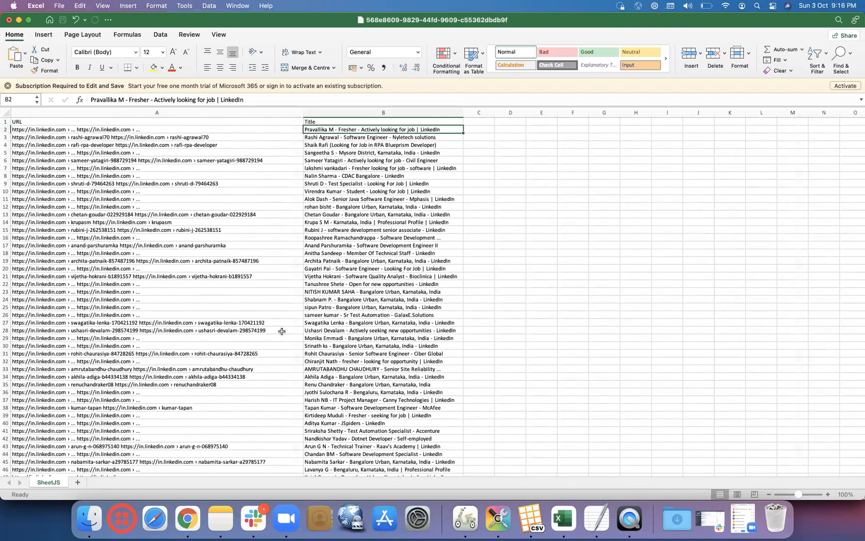
Review the exported URL and Title rows down to the last one and return to the first URL cell, A2
{"action": "scroll", "coordinate": [280, 331], "scroll_direction": "down", "scroll_amount": 8}
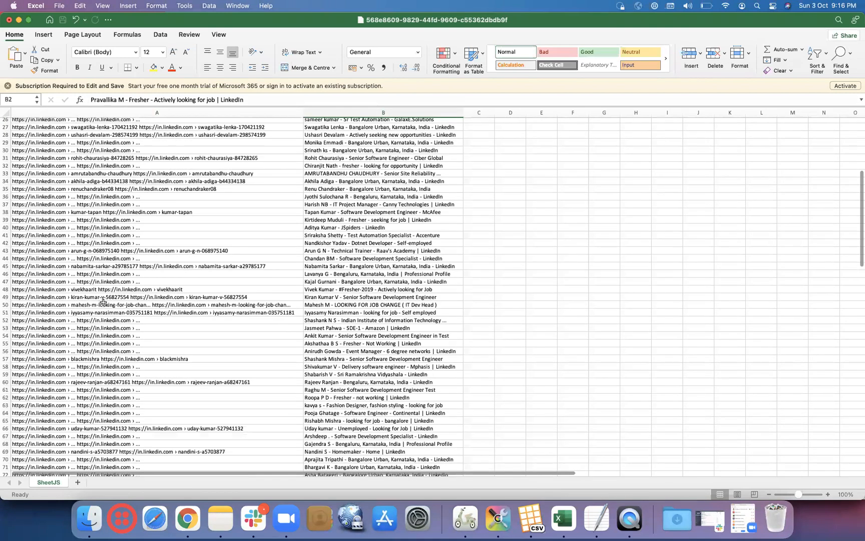
{"action": "left_click", "coordinate": [331, 314]}
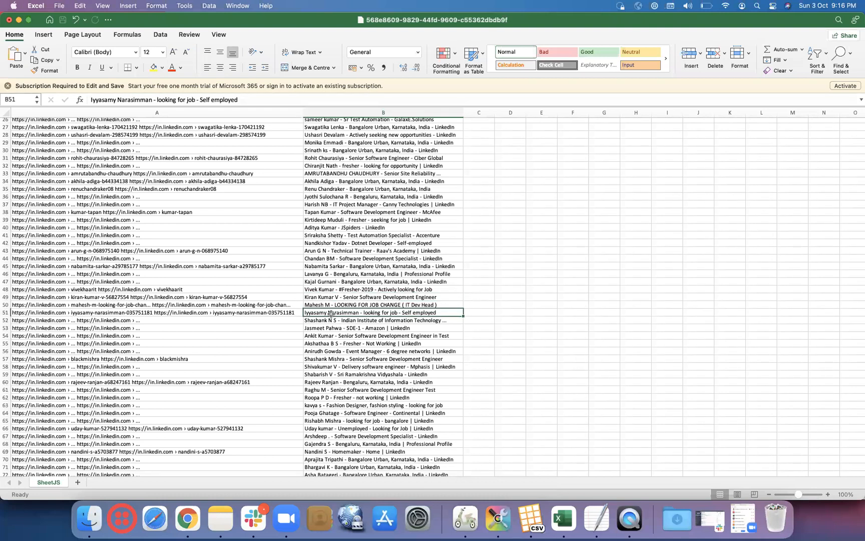
{"action": "left_click", "coordinate": [331, 320]}
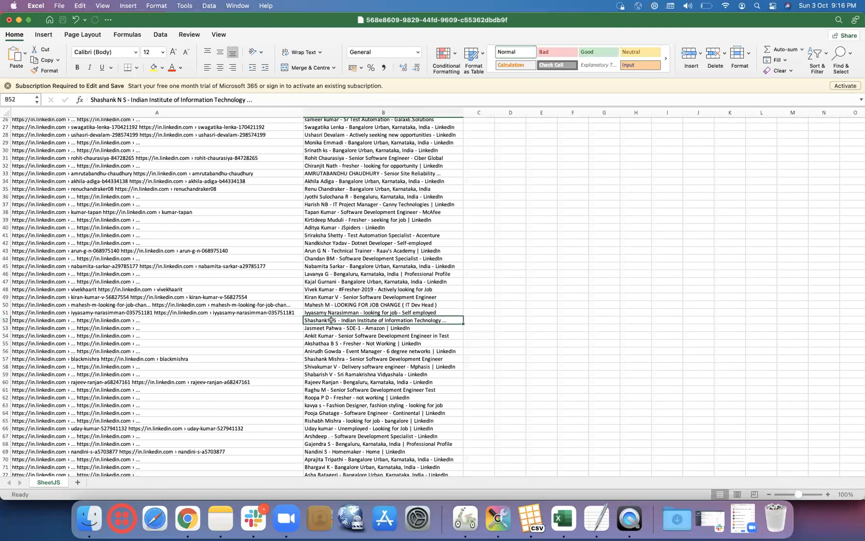
{"action": "scroll", "coordinate": [331, 320], "scroll_direction": "down", "scroll_amount": 14}
{"action": "scroll", "coordinate": [331, 320], "scroll_direction": "down", "scroll_amount": 18}
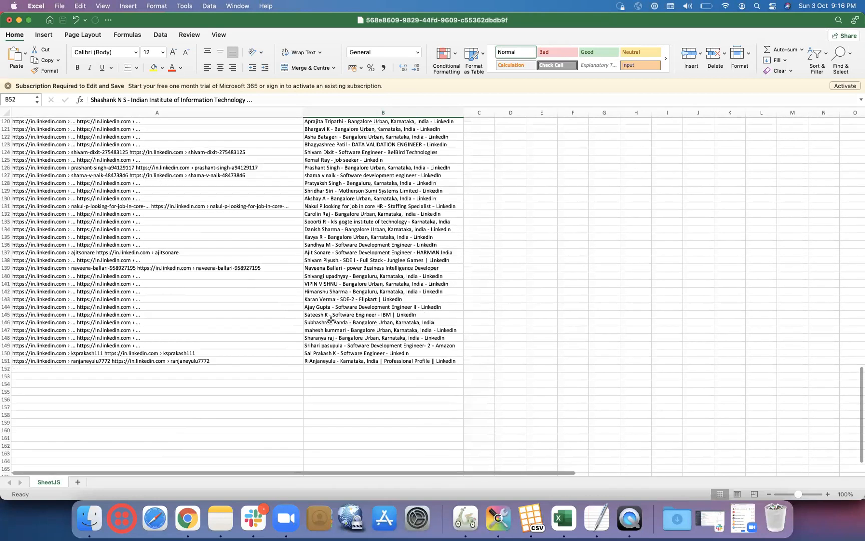
{"action": "scroll", "coordinate": [330, 320], "scroll_direction": "up", "scroll_amount": 20}
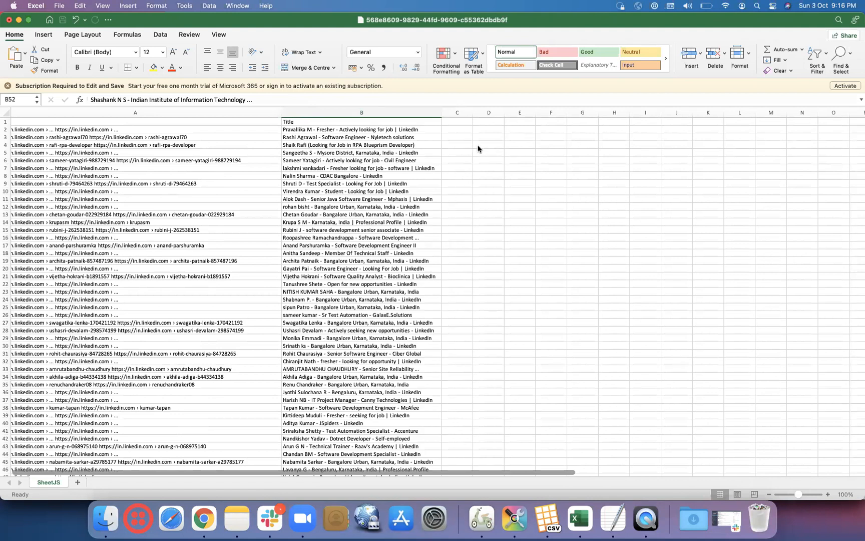
{"action": "left_click", "coordinate": [560, 198]}
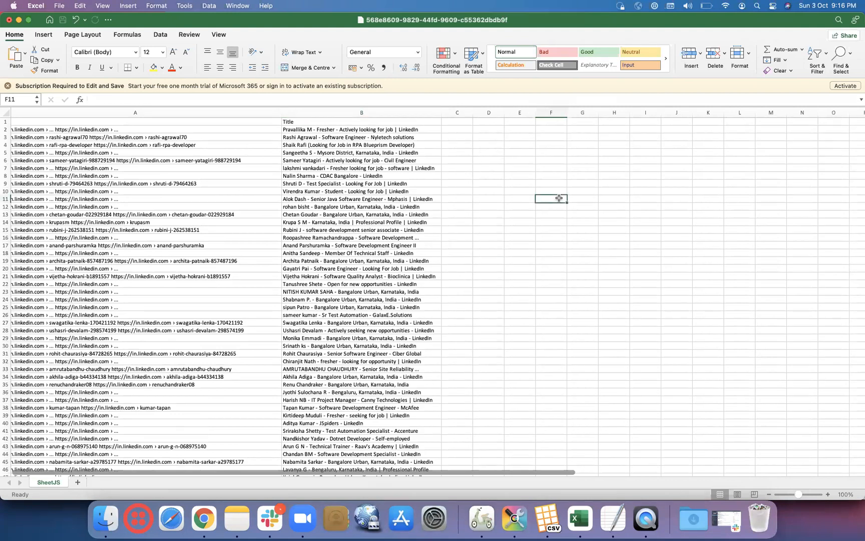
{"action": "left_click", "coordinate": [550, 158]}
{"action": "left_click", "coordinate": [330, 131]}
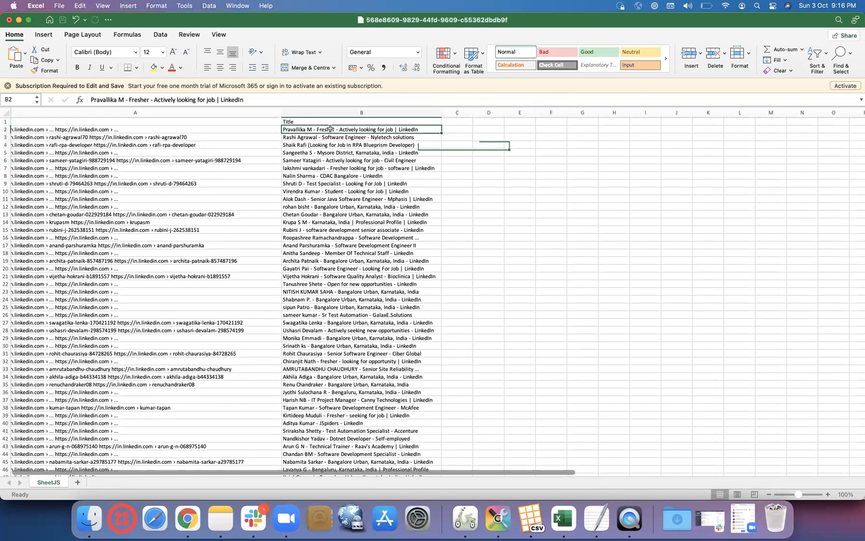
{"action": "left_click", "coordinate": [204, 126]}
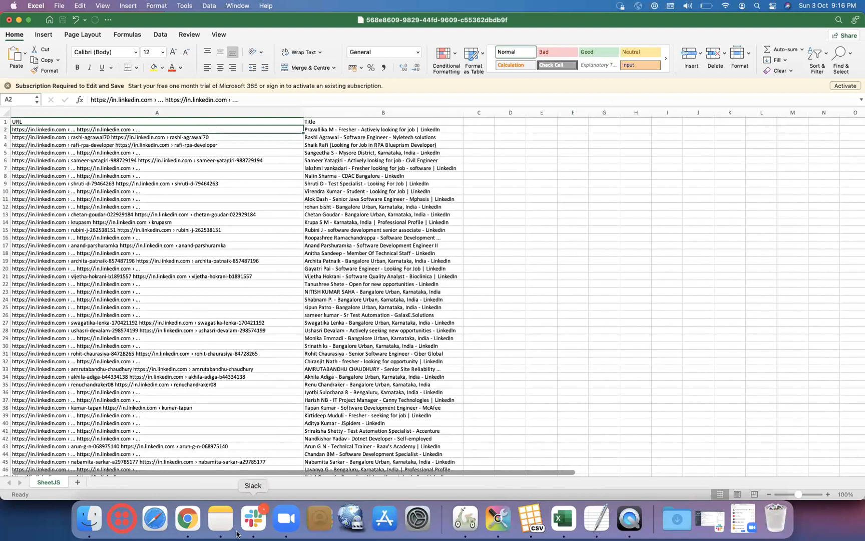
Switch to Chrome, close the Data Miner window, and open page 2 of the Google results
{"action": "left_click", "coordinate": [184, 521]}
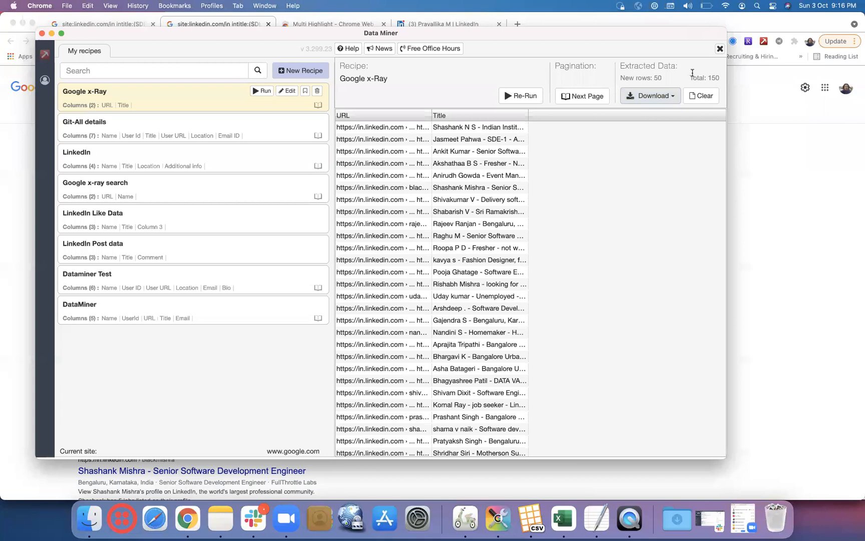
{"action": "left_click", "coordinate": [720, 49]}
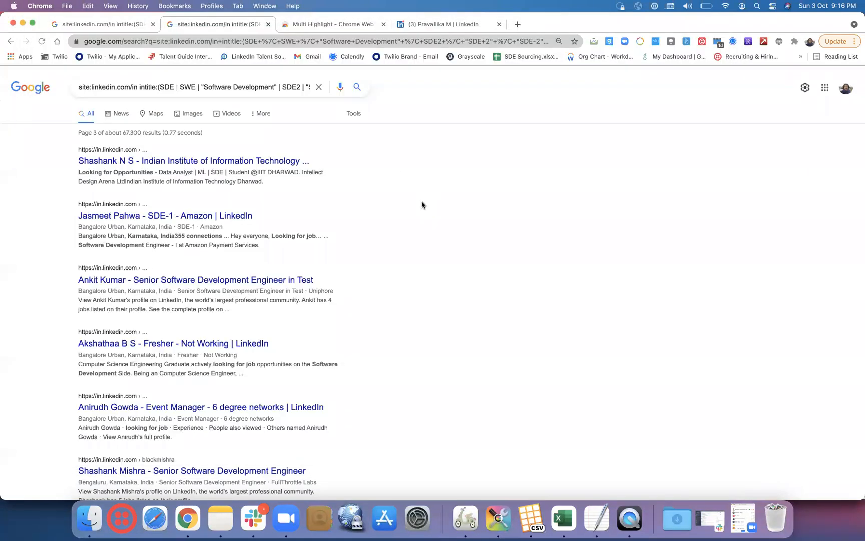
{"action": "scroll", "coordinate": [422, 203], "scroll_direction": "down", "scroll_amount": 10}
{"action": "scroll", "coordinate": [422, 205], "scroll_direction": "down", "scroll_amount": 5}
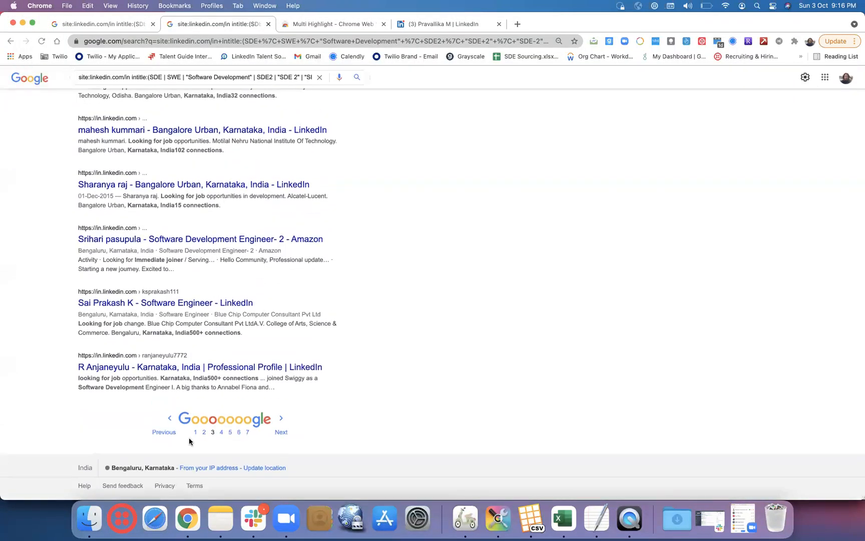
{"action": "left_click", "coordinate": [203, 433]}
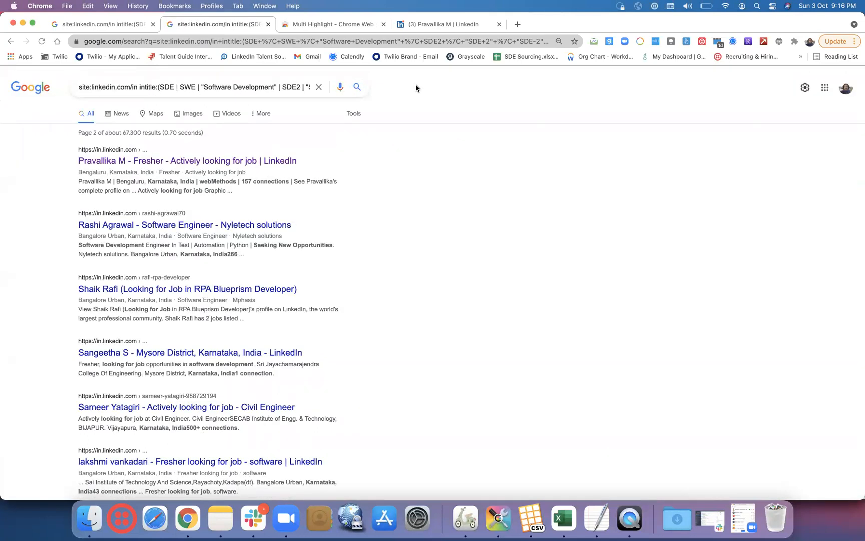
Start a new Data Miner list-page recipe and set its row selector to the first result's description text with class VwiC3b
{"action": "left_click", "coordinate": [747, 42]}
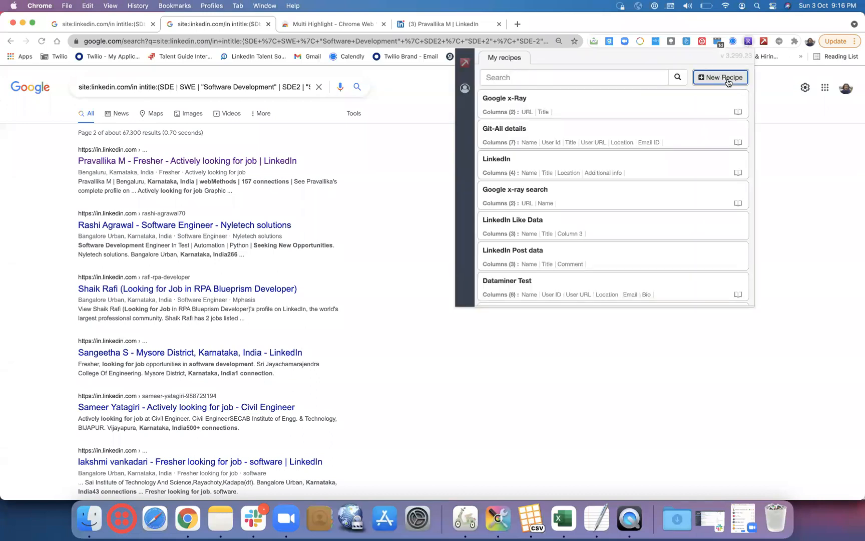
{"action": "left_click", "coordinate": [728, 78]}
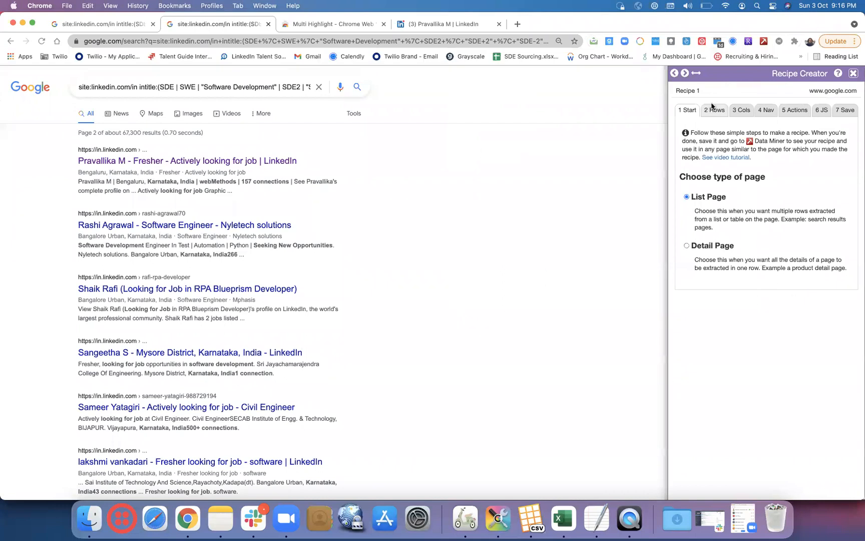
{"action": "left_click", "coordinate": [714, 110]}
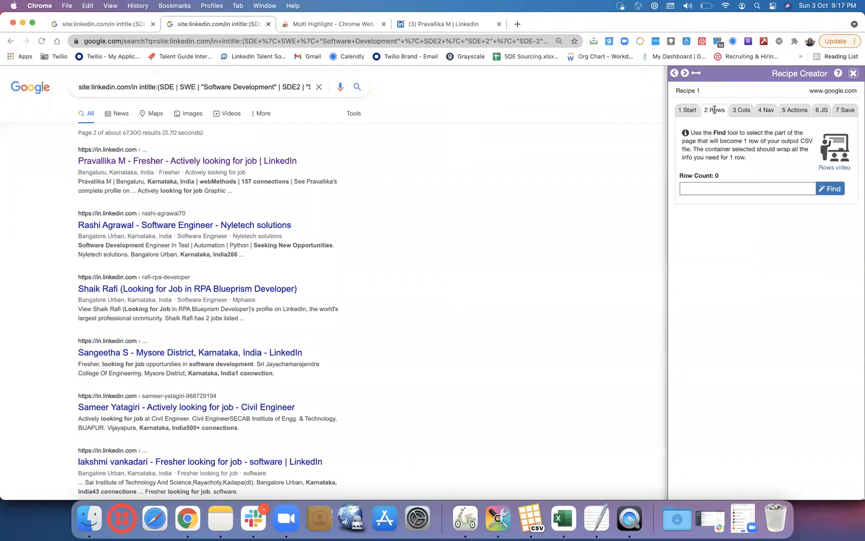
{"action": "left_click", "coordinate": [829, 192]}
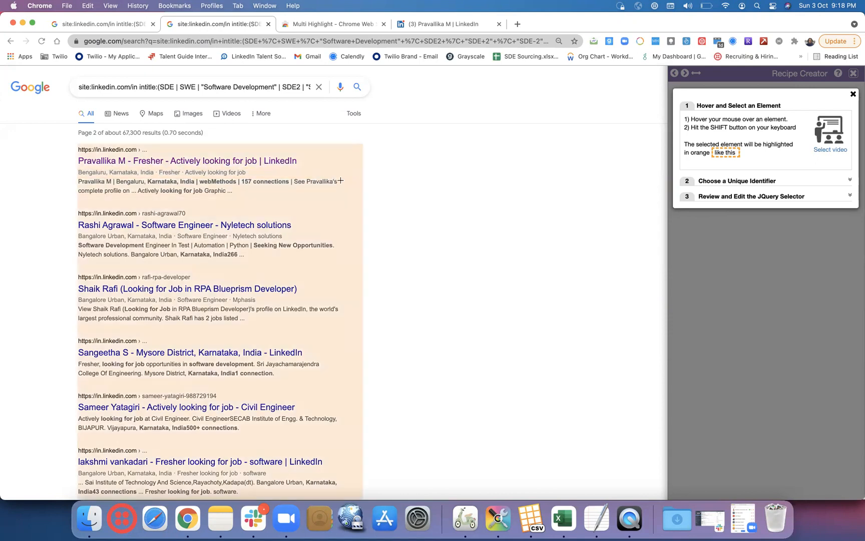
{"action": "key", "text": "shift"}
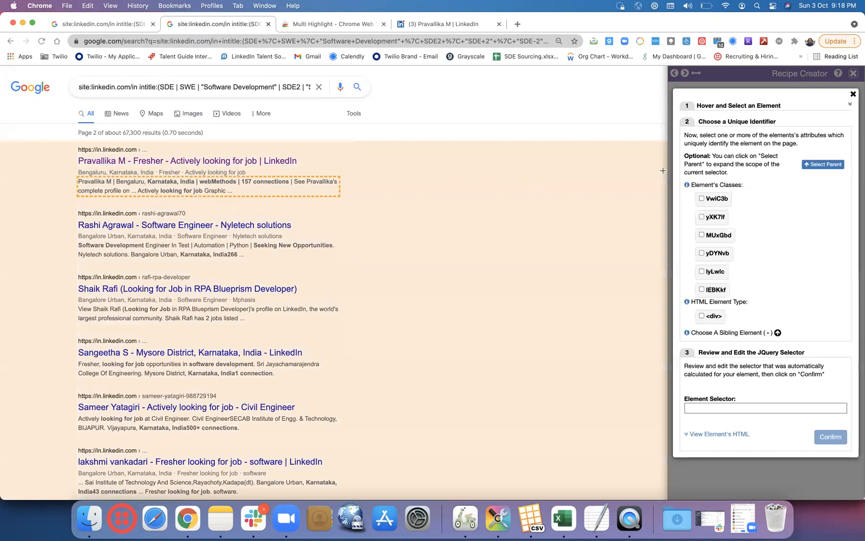
{"action": "left_click", "coordinate": [702, 198]}
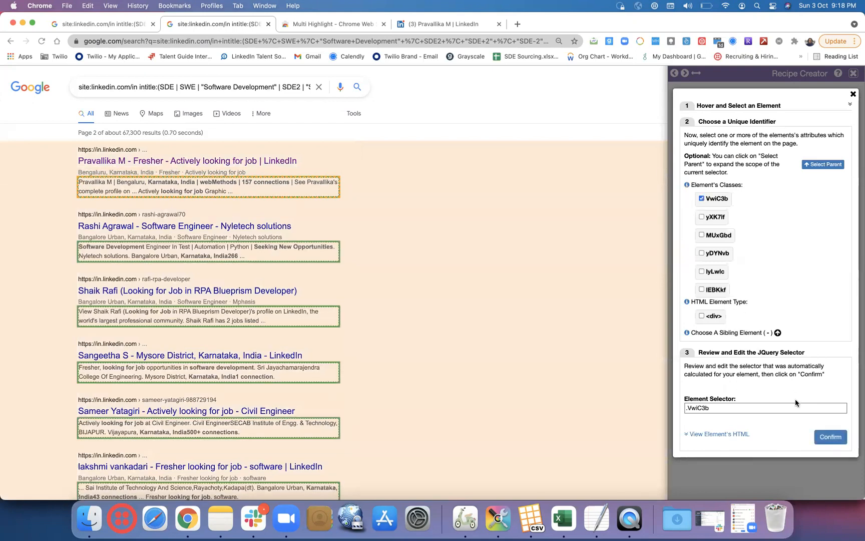
{"action": "left_click", "coordinate": [830, 437]}
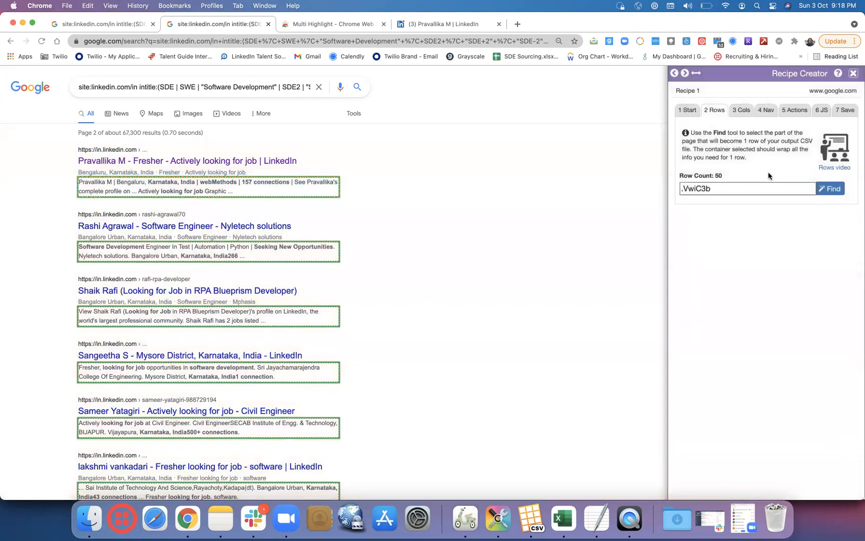
Name the recipe's first column Google Text Results
{"action": "left_click", "coordinate": [742, 109]}
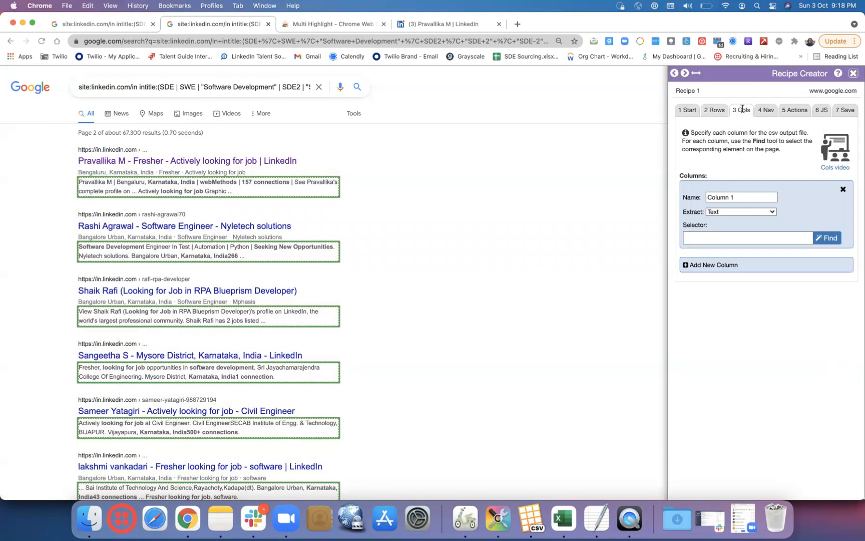
{"action": "left_click", "coordinate": [744, 197]}
{"action": "key", "text": "BackSpace"}
{"action": "key", "text": "BackSpace"}
{"action": "key", "text": "BackSpace"}
{"action": "key", "text": "BackSpace"}
{"action": "key", "text": "BackSpace"}
{"action": "key", "text": "BackSpace"}
{"action": "key", "text": "BackSpace"}
{"action": "key", "text": "BackSpace"}
{"action": "type", "text": "Google Text Results"}
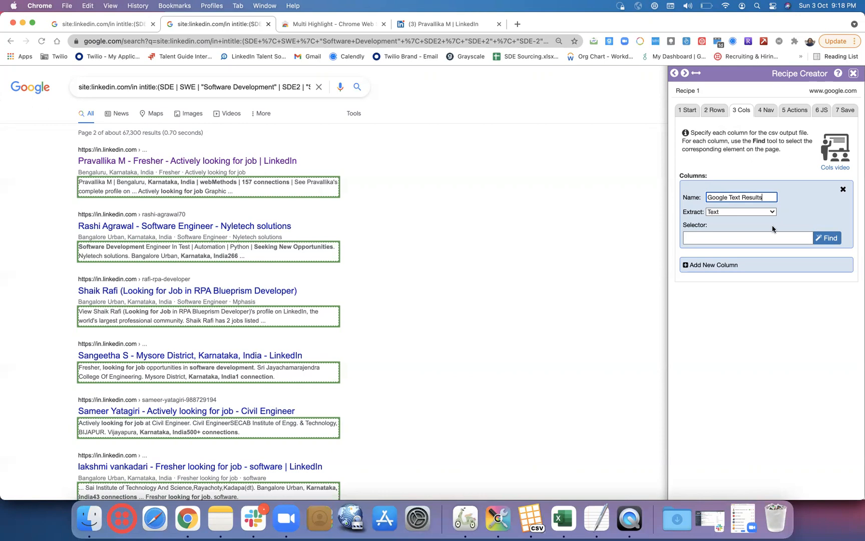
Try to set the column's selector to the first result's description text using class VwiC3b
{"action": "left_click", "coordinate": [829, 237]}
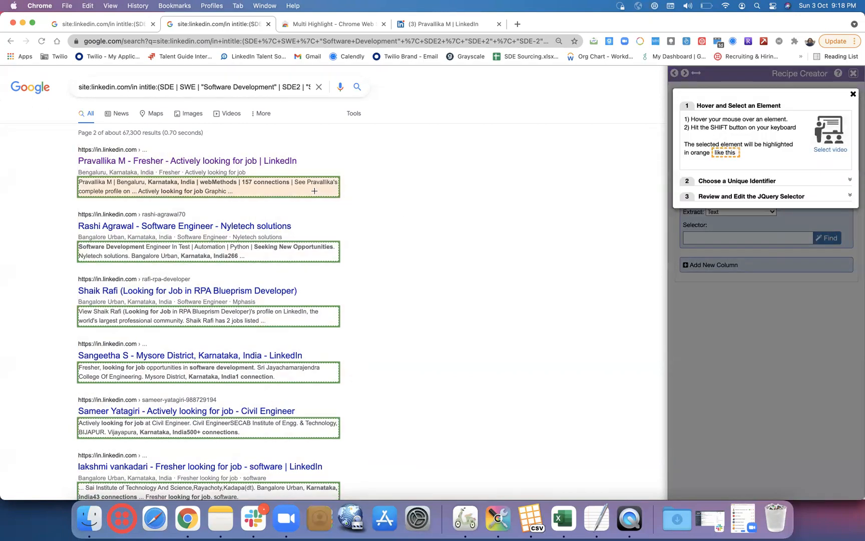
{"action": "key", "text": "shift"}
{"action": "left_click", "coordinate": [702, 199]}
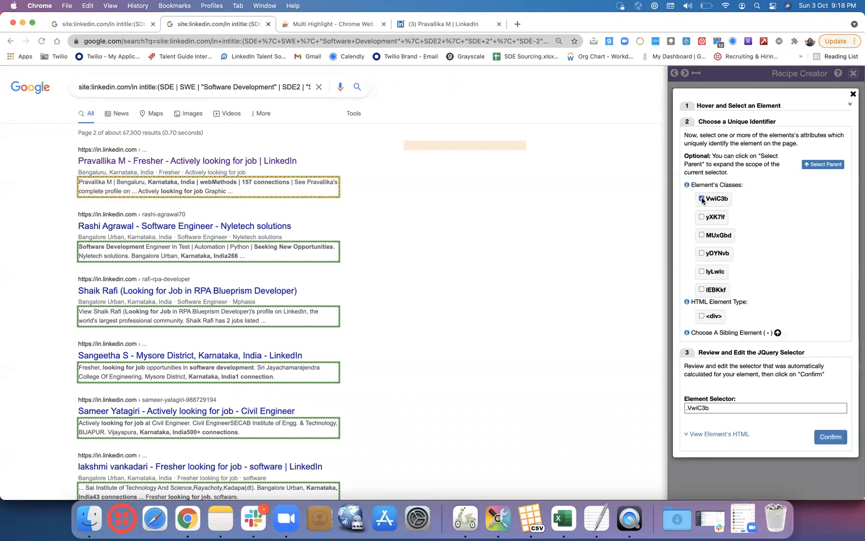
{"action": "left_click", "coordinate": [702, 199]}
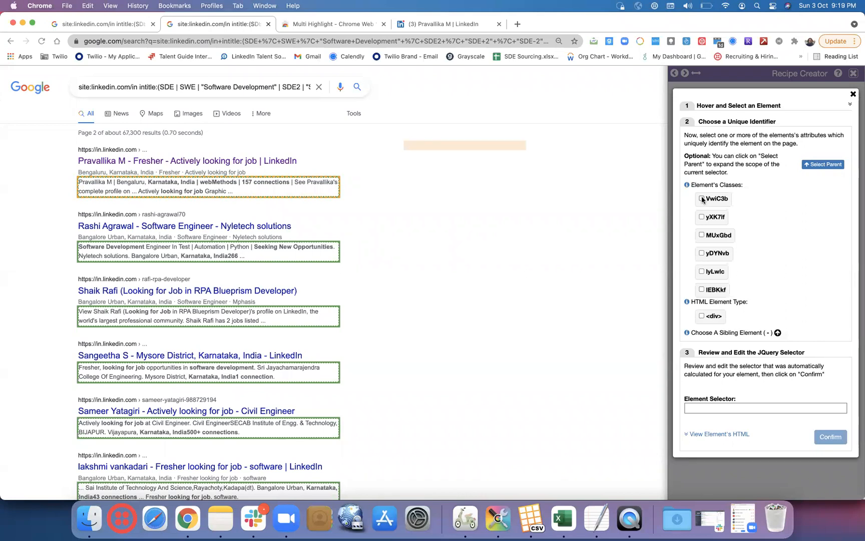
{"action": "left_click", "coordinate": [702, 199]}
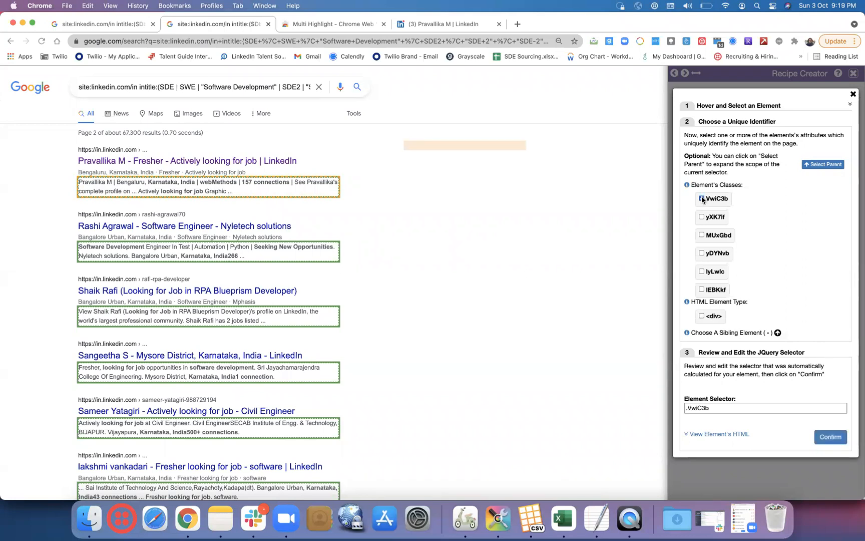
{"action": "left_click", "coordinate": [702, 199]}
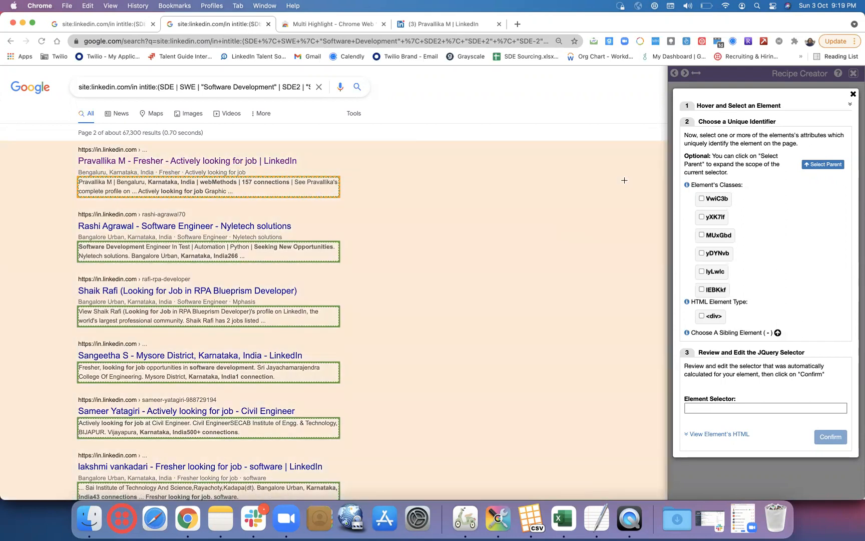
{"action": "left_click", "coordinate": [702, 199]}
{"action": "left_click", "coordinate": [702, 217]}
{"action": "left_click", "coordinate": [702, 217]}
{"action": "left_click", "coordinate": [702, 199]}
{"action": "left_click", "coordinate": [831, 437]}
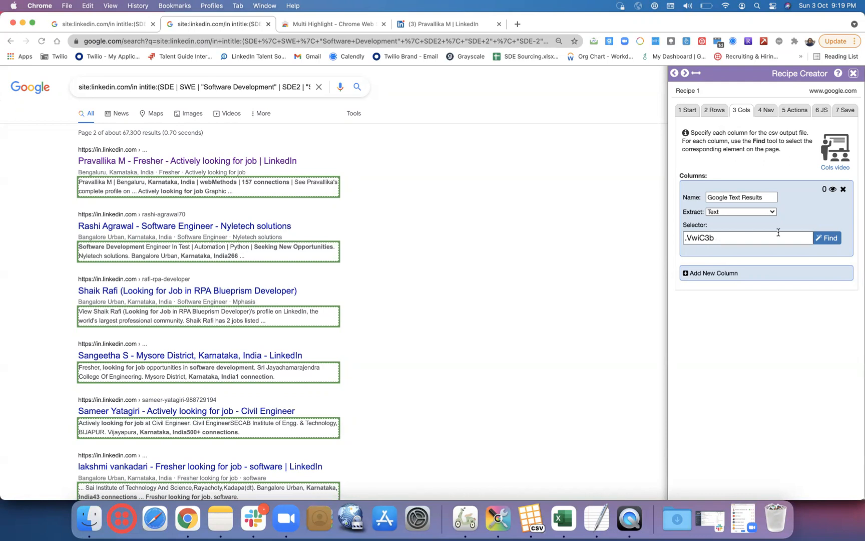
Reselect the description text for the column and try its other classes and the div element type as identifiers
{"action": "left_click", "coordinate": [827, 237]}
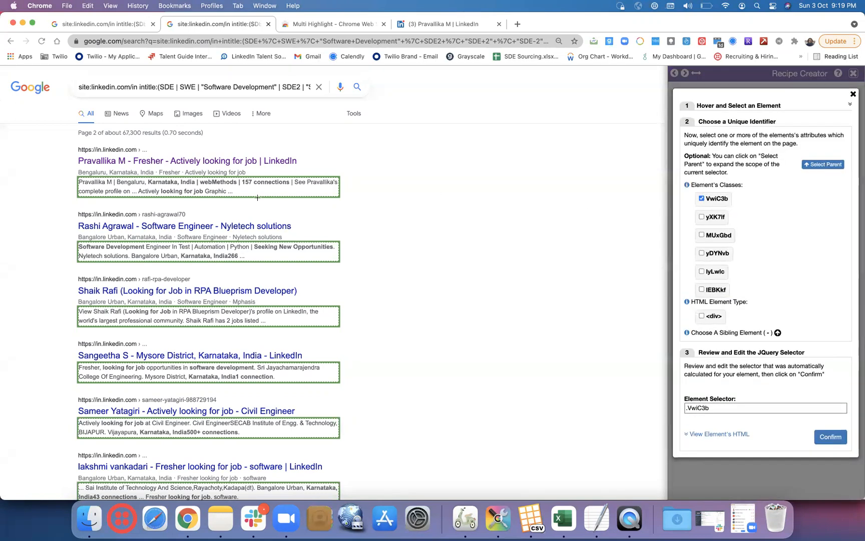
{"action": "left_click", "coordinate": [266, 194]}
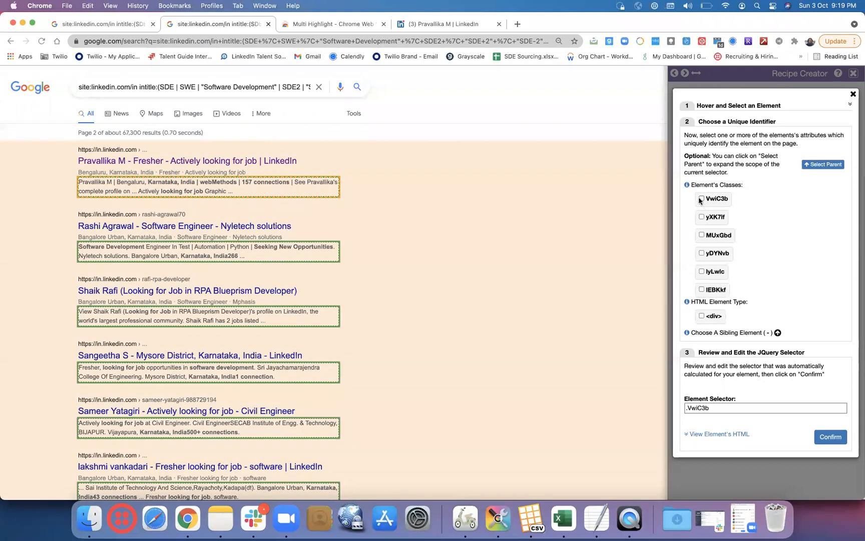
{"action": "left_click", "coordinate": [702, 219]}
{"action": "left_click", "coordinate": [702, 198]}
{"action": "left_click", "coordinate": [702, 235]}
{"action": "left_click", "coordinate": [702, 235]}
{"action": "left_click", "coordinate": [702, 253]}
{"action": "left_click", "coordinate": [702, 217]}
{"action": "left_click", "coordinate": [702, 290]}
{"action": "left_click", "coordinate": [701, 253]}
{"action": "left_click", "coordinate": [701, 289]}
{"action": "left_click", "coordinate": [702, 217]}
{"action": "left_click", "coordinate": [701, 217]}
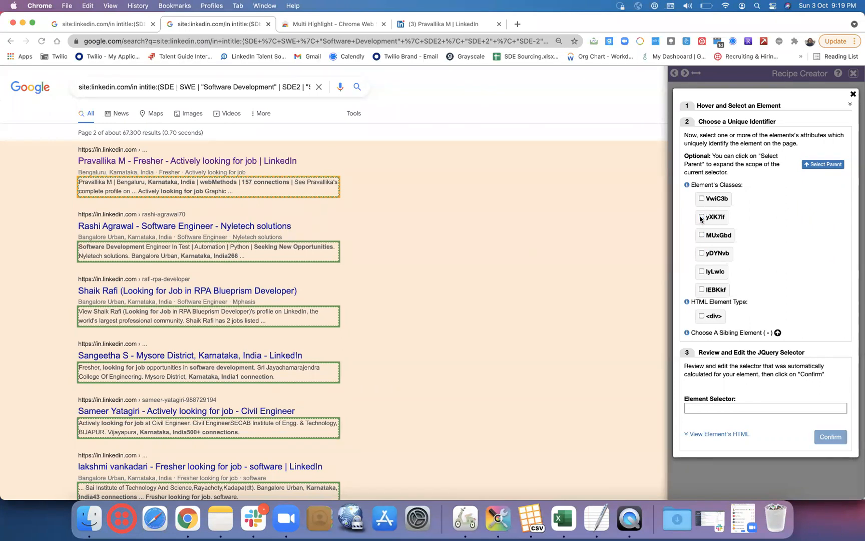
{"action": "left_click", "coordinate": [702, 235]}
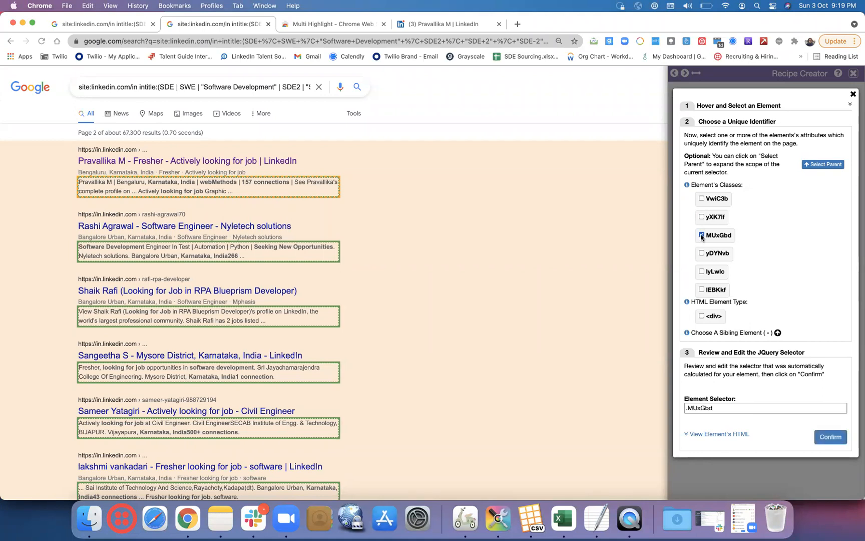
{"action": "left_click", "coordinate": [702, 235]}
{"action": "left_click", "coordinate": [702, 253]}
{"action": "left_click", "coordinate": [702, 253]}
{"action": "left_click", "coordinate": [702, 271]}
{"action": "left_click", "coordinate": [702, 271]}
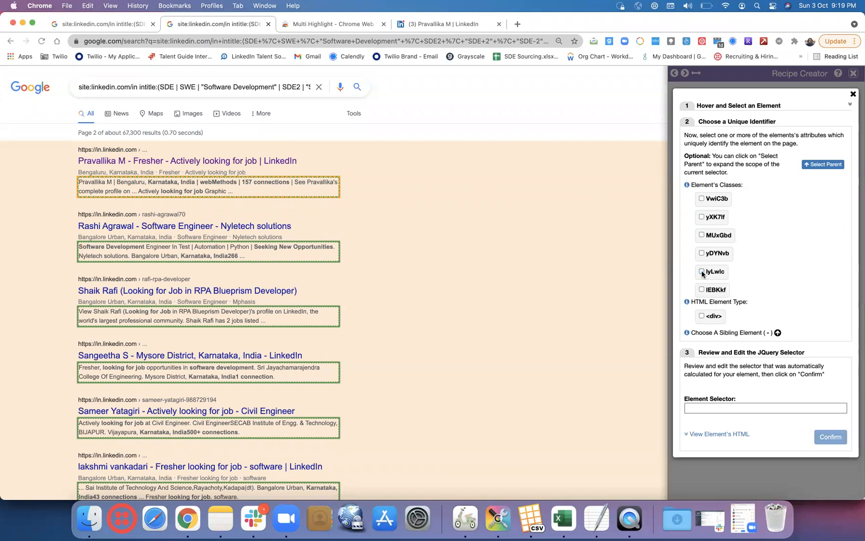
{"action": "left_click", "coordinate": [701, 289]}
{"action": "left_click", "coordinate": [702, 289]}
{"action": "left_click", "coordinate": [702, 316]}
{"action": "left_click", "coordinate": [702, 316]}
Apply class VwiC3b again as the column's selector, then delete the Google Text Results column
{"action": "left_click", "coordinate": [701, 199]}
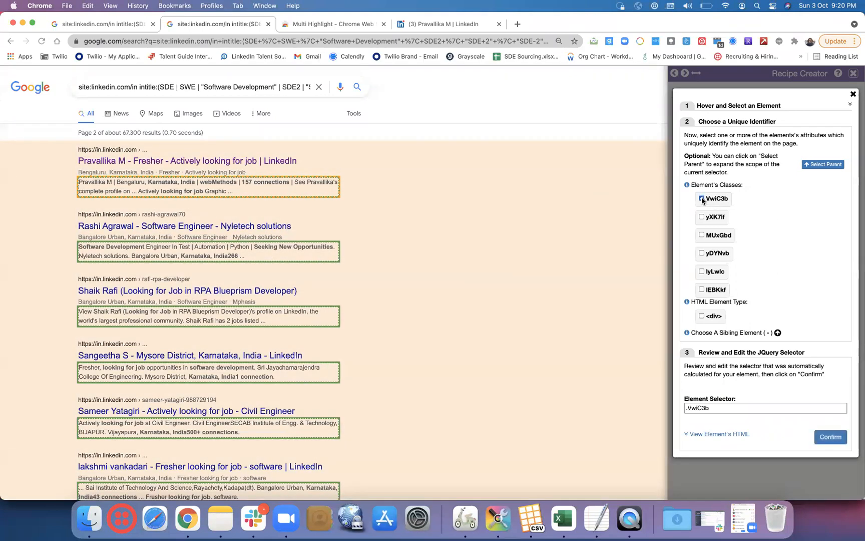
{"action": "left_click", "coordinate": [830, 436]}
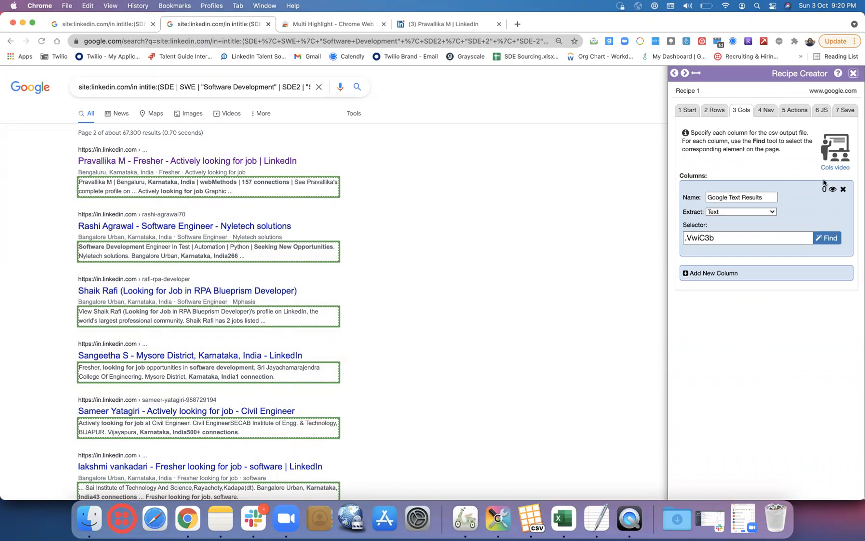
{"action": "left_click", "coordinate": [844, 189]}
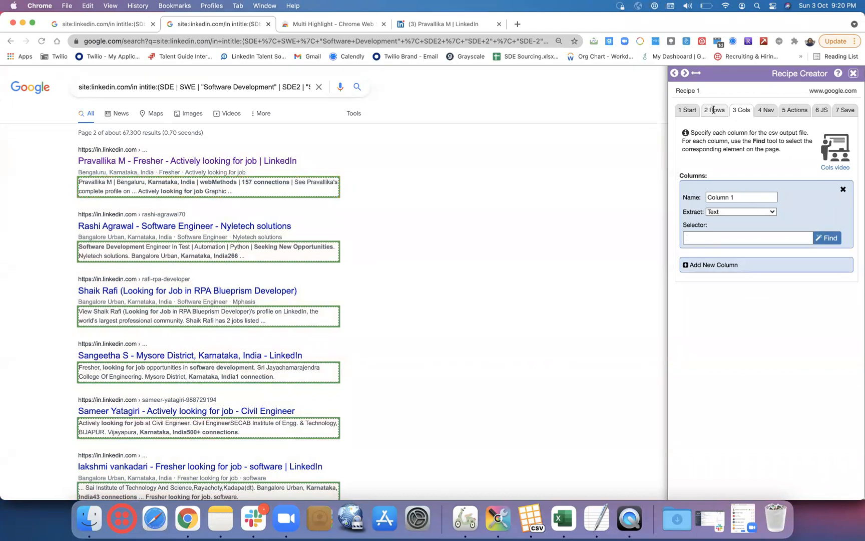
Set the recipe's row selector to the first result's location line using class MUxGbd
{"action": "left_click", "coordinate": [713, 109]}
{"action": "left_click", "coordinate": [828, 189]}
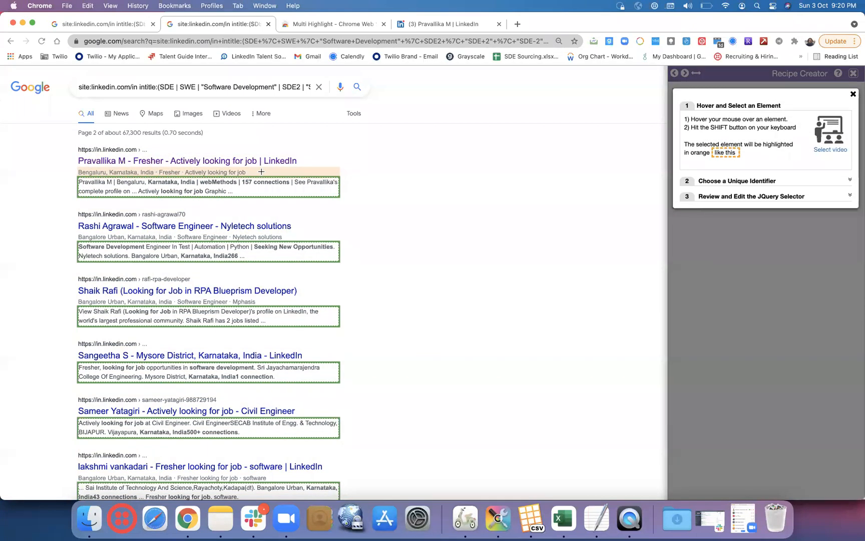
{"action": "key", "text": "shift"}
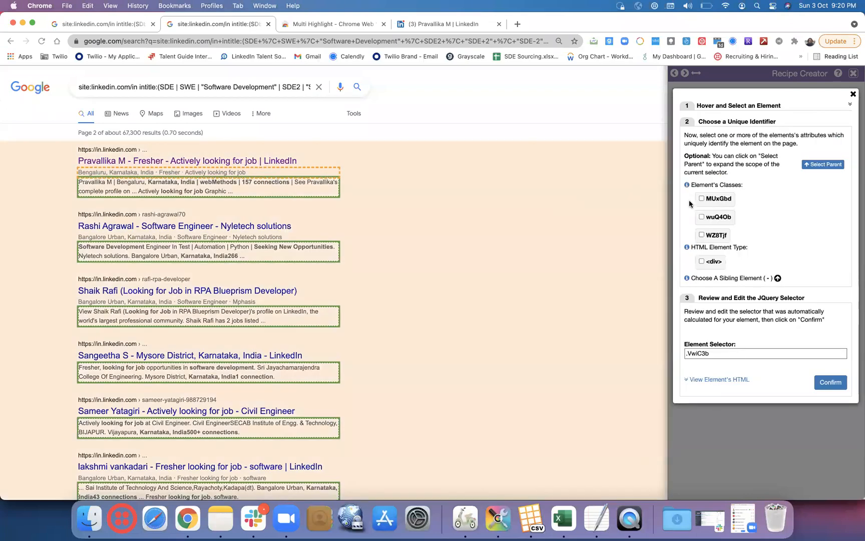
{"action": "left_click", "coordinate": [701, 198]}
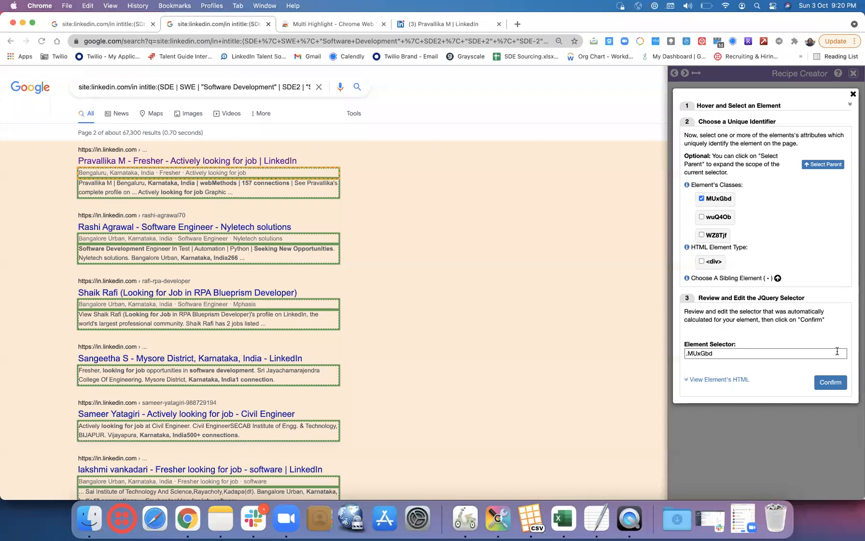
{"action": "left_click", "coordinate": [832, 382]}
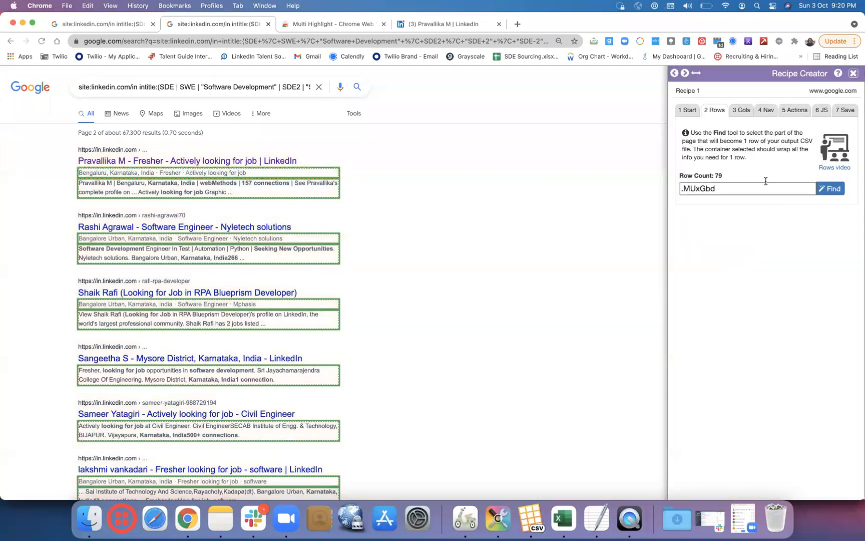
Name the recipe's first column Location
{"action": "left_click", "coordinate": [743, 110]}
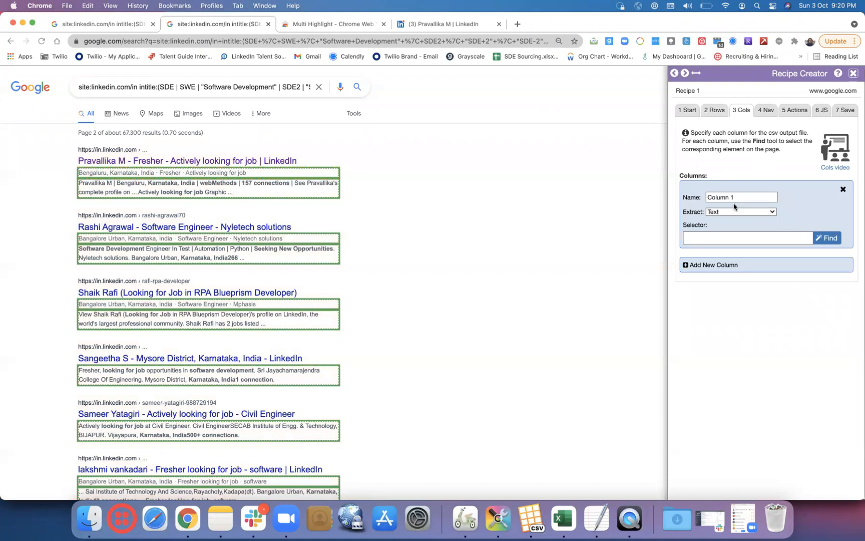
{"action": "left_click", "coordinate": [752, 200]}
{"action": "key", "text": "BackSpace"}
{"action": "key", "text": "BackSpace"}
{"action": "key", "text": "BackSpace"}
{"action": "key", "text": "BackSpace"}
{"action": "key", "text": "BackSpace"}
Select the first result's location line for the Location column and try classes MUxGbd, wuQ4Ob, WZ8Tjf and the div element type
{"action": "left_click", "coordinate": [827, 239]}
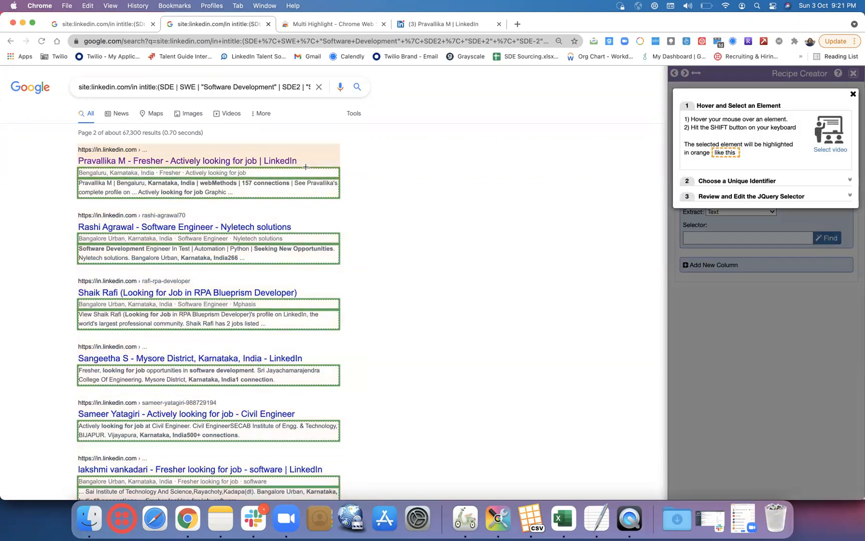
{"action": "key", "text": "shift"}
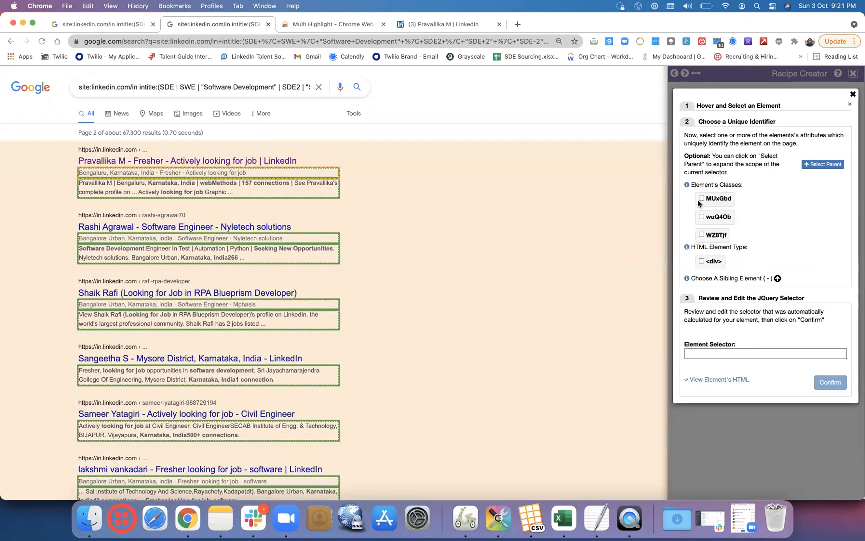
{"action": "left_click", "coordinate": [701, 199]}
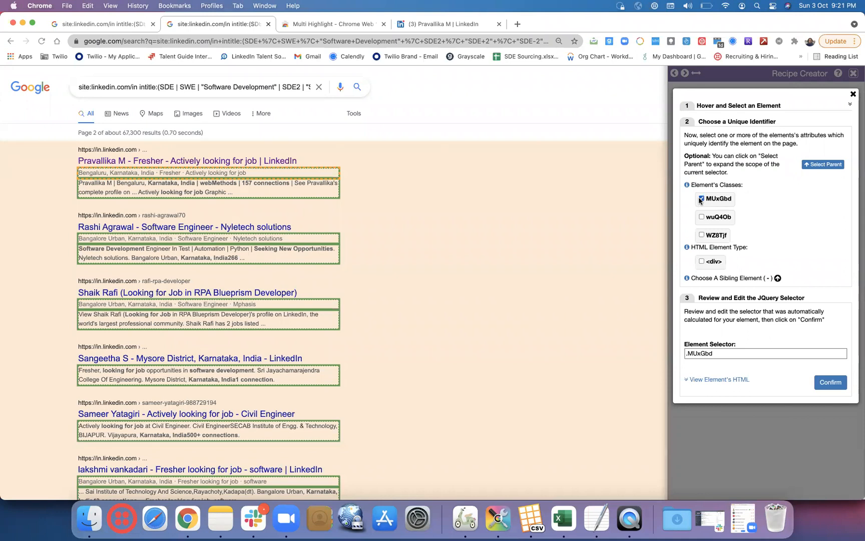
{"action": "left_click", "coordinate": [700, 198]}
{"action": "left_click", "coordinate": [701, 216]}
{"action": "left_click", "coordinate": [701, 217]}
{"action": "left_click", "coordinate": [702, 234]}
{"action": "left_click", "coordinate": [701, 234]}
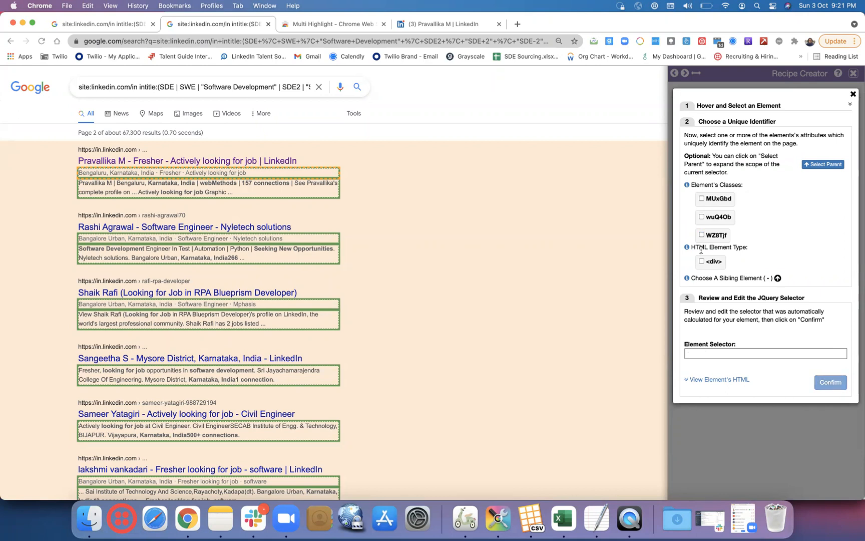
{"action": "left_click", "coordinate": [702, 261]}
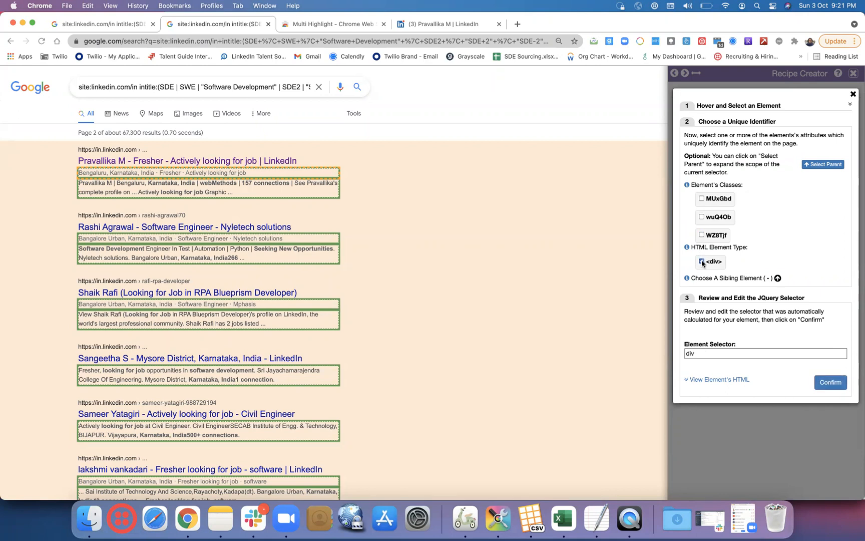
{"action": "left_click", "coordinate": [701, 262]}
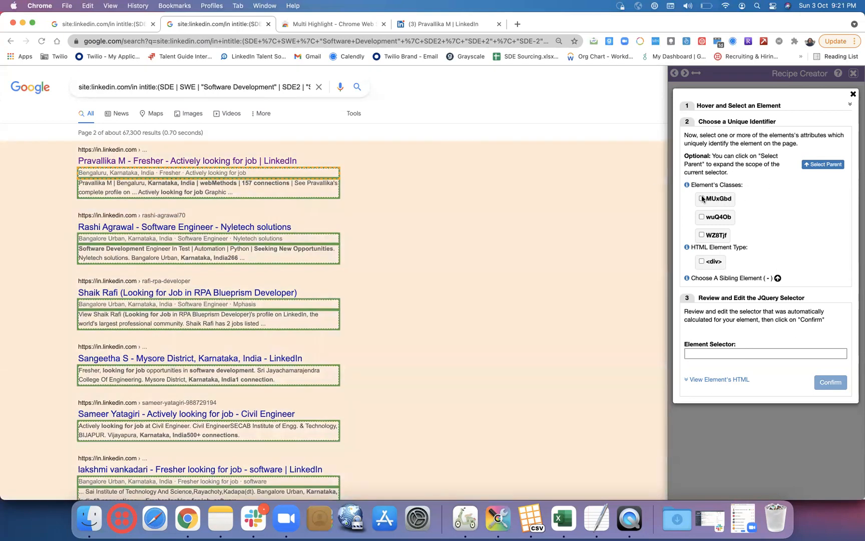
Try class MUxGbd with different sibling elements as the Location column's selector, then abandon the selection
{"action": "left_click", "coordinate": [701, 199]}
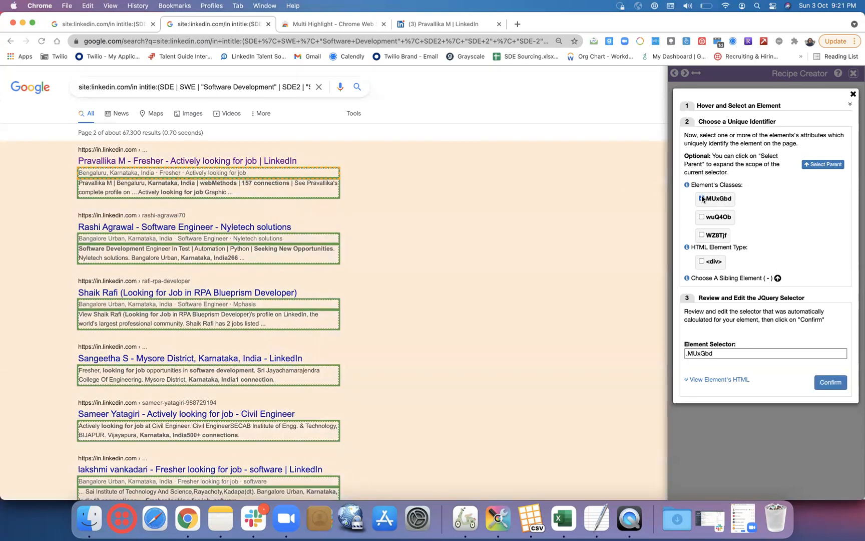
{"action": "left_click", "coordinate": [778, 279]}
{"action": "left_click", "coordinate": [778, 279]}
{"action": "triple_click", "coordinate": [778, 278]}
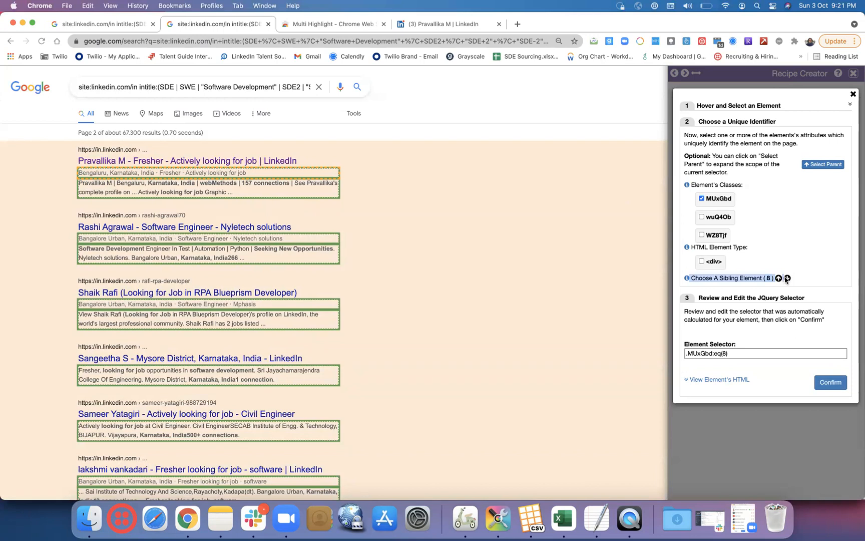
{"action": "left_click", "coordinate": [778, 278]}
{"action": "left_click", "coordinate": [701, 199]}
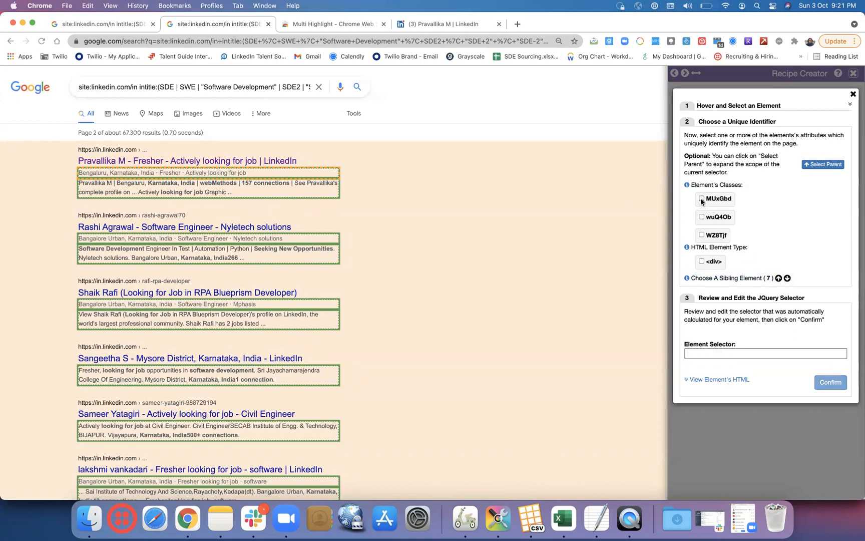
{"action": "left_click", "coordinate": [853, 94]}
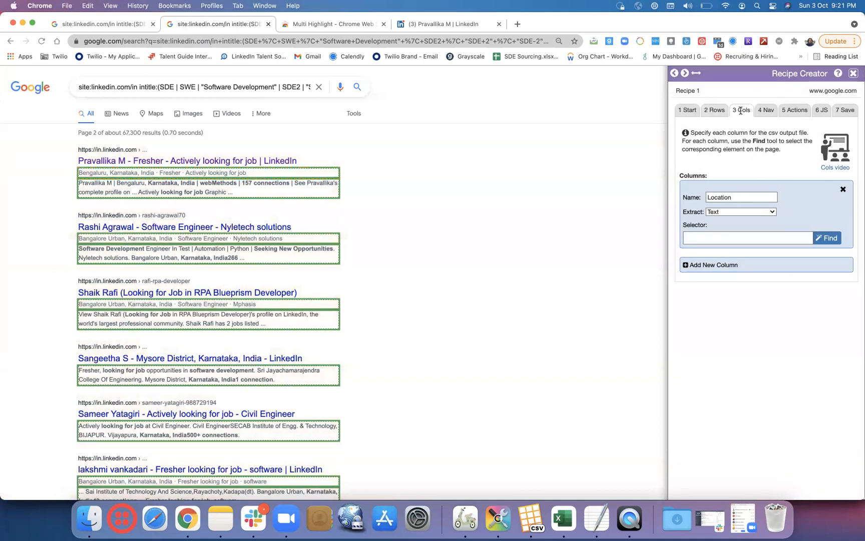
Delete the Location column and clear the recipe's row selector
{"action": "left_click", "coordinate": [844, 189]}
{"action": "left_click", "coordinate": [714, 111]}
{"action": "left_click", "coordinate": [765, 185]}
{"action": "key", "text": "BackSpace"}
{"action": "key", "text": "BackSpace"}
{"action": "key", "text": "BackSpace"}
{"action": "key", "text": "BackSpace"}
{"action": "key", "text": "BackSpace"}
{"action": "key", "text": "BackSpace"}
{"action": "key", "text": "BackSpace"}
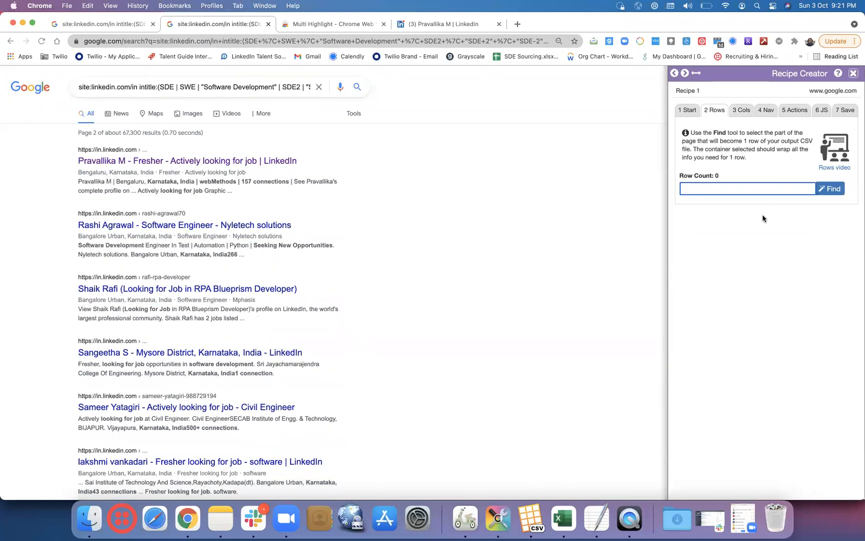
Set the row selector to the first result's location line using class wuQ4Ob, checking the matched lines across the results before confirming
{"action": "left_click", "coordinate": [830, 188]}
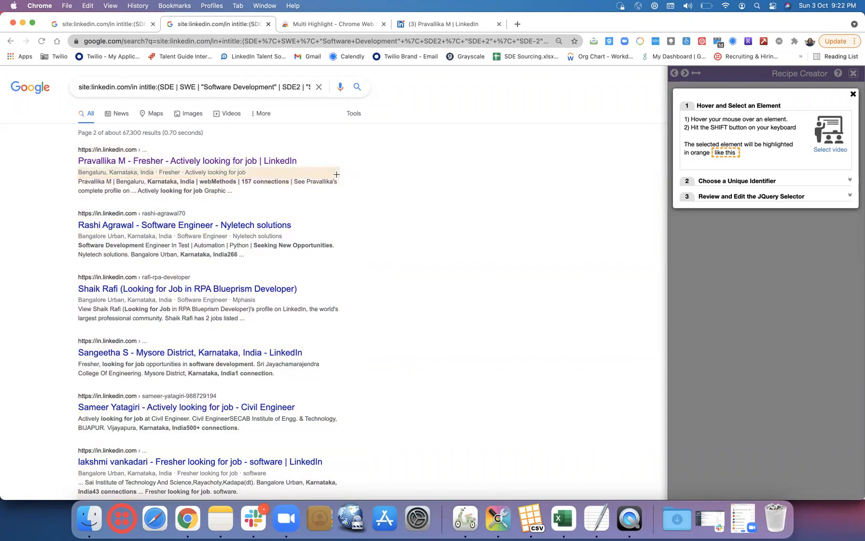
{"action": "key", "text": "shift"}
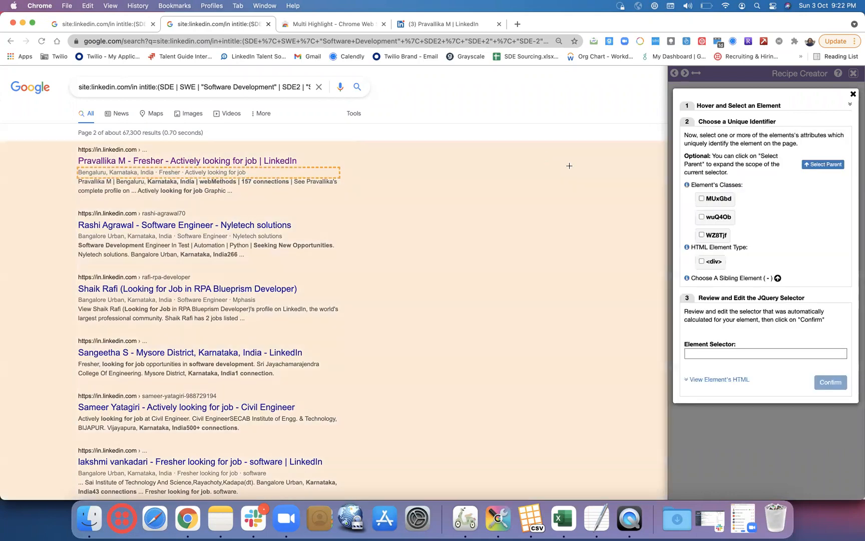
{"action": "left_click", "coordinate": [702, 217]}
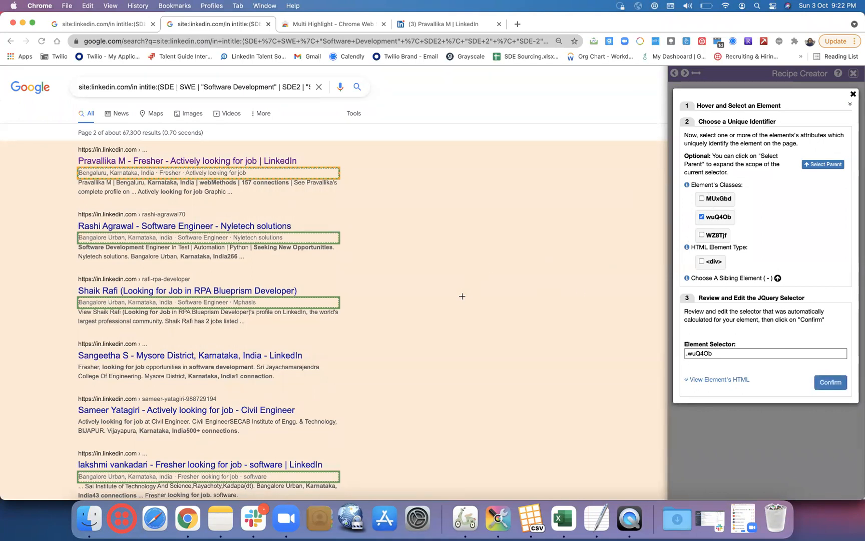
{"action": "scroll", "coordinate": [458, 295], "scroll_direction": "down", "scroll_amount": 3}
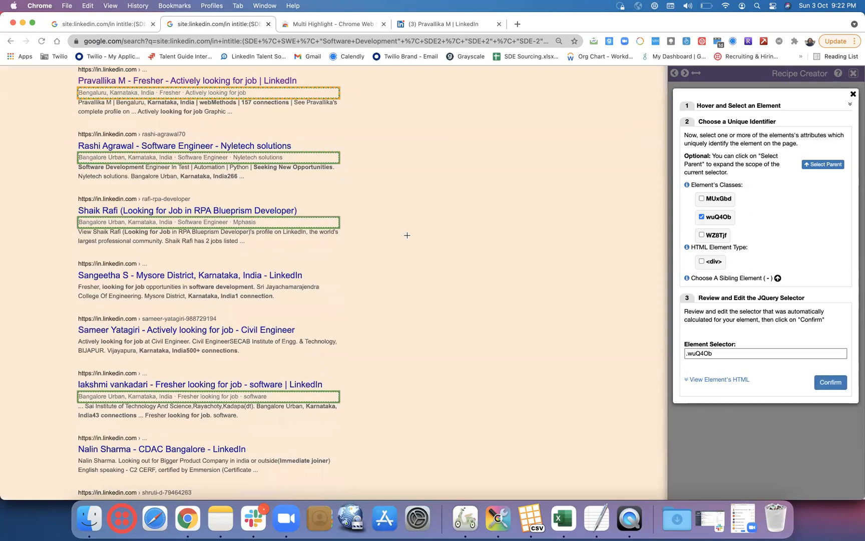
{"action": "scroll", "coordinate": [400, 234], "scroll_direction": "down", "scroll_amount": 5}
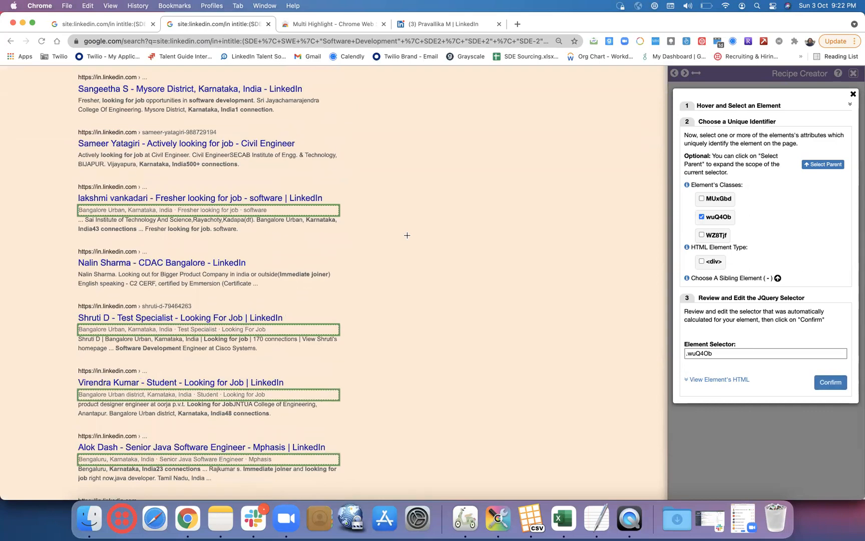
{"action": "scroll", "coordinate": [407, 235], "scroll_direction": "down", "scroll_amount": 8}
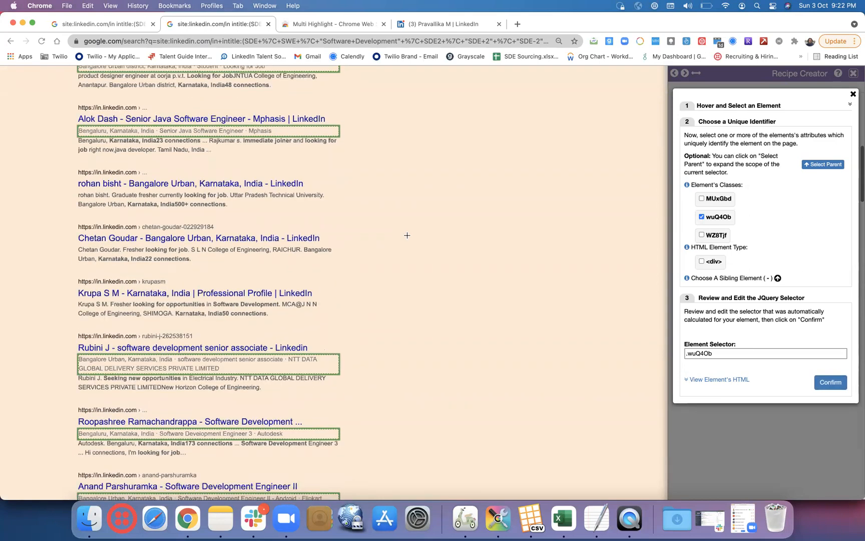
{"action": "scroll", "coordinate": [407, 235], "scroll_direction": "down", "scroll_amount": 8}
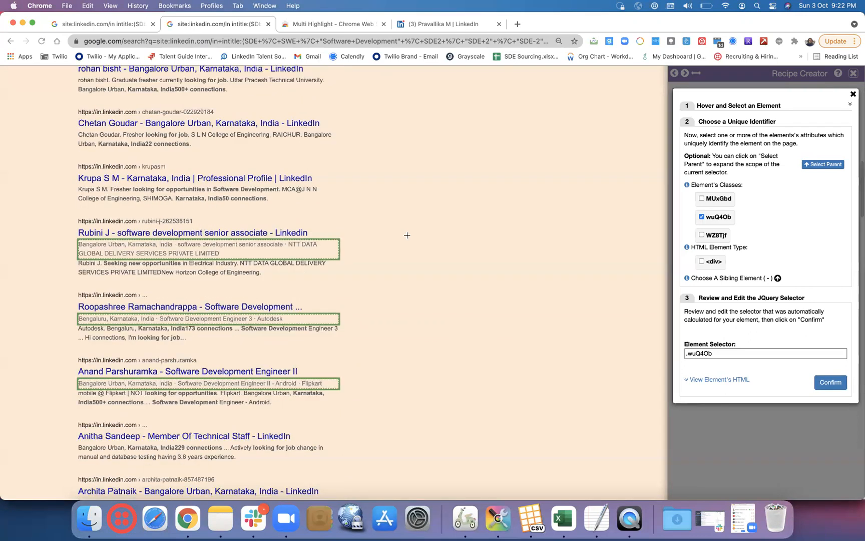
{"action": "scroll", "coordinate": [407, 235], "scroll_direction": "down", "scroll_amount": 10}
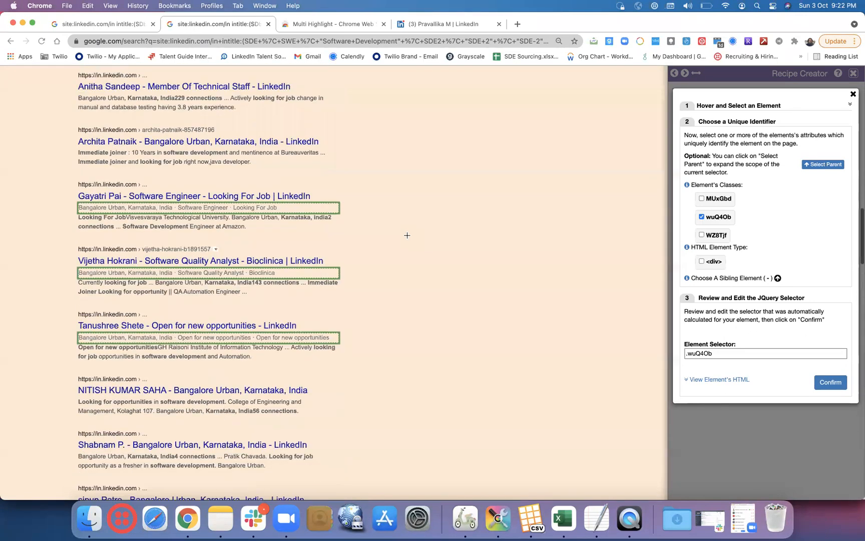
{"action": "scroll", "coordinate": [407, 235], "scroll_direction": "up", "scroll_amount": 20}
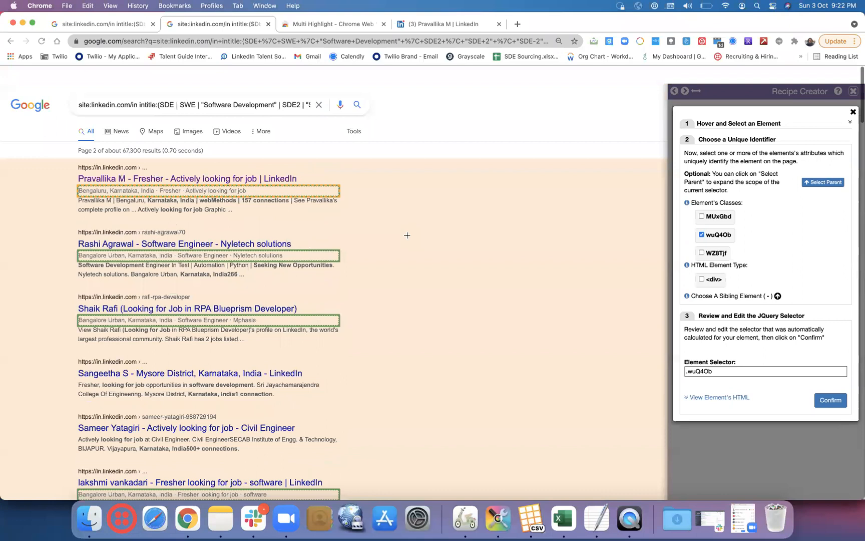
{"action": "left_click", "coordinate": [838, 381]}
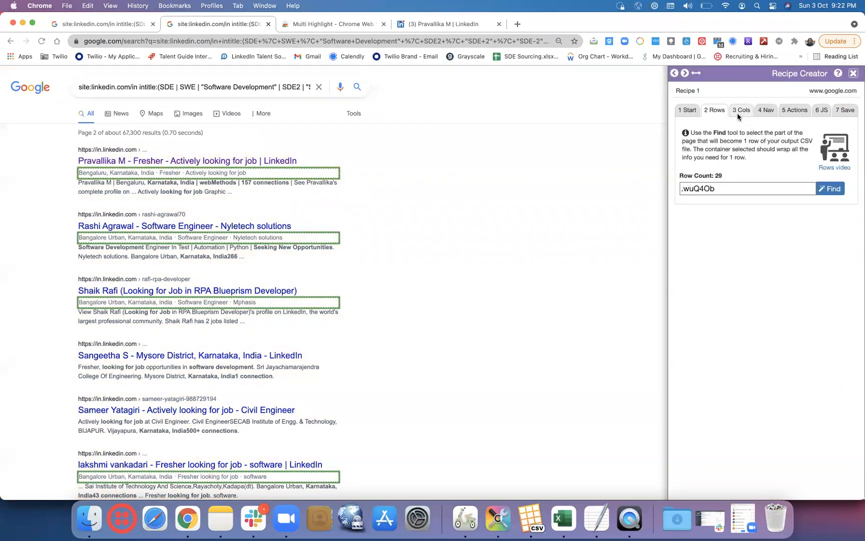
Try Text- Exclude Children as the extraction type for Column 1, then switch it back to Text
{"action": "left_click", "coordinate": [740, 110]}
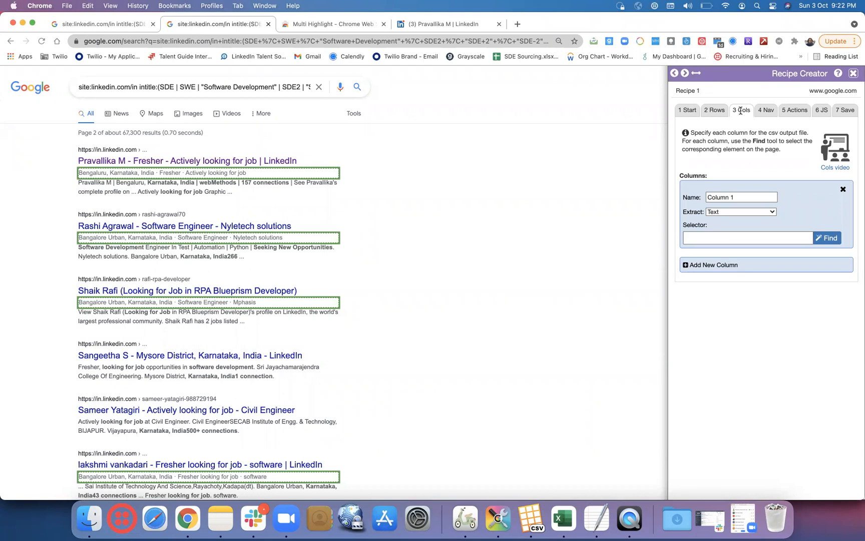
{"action": "left_click", "coordinate": [763, 215]}
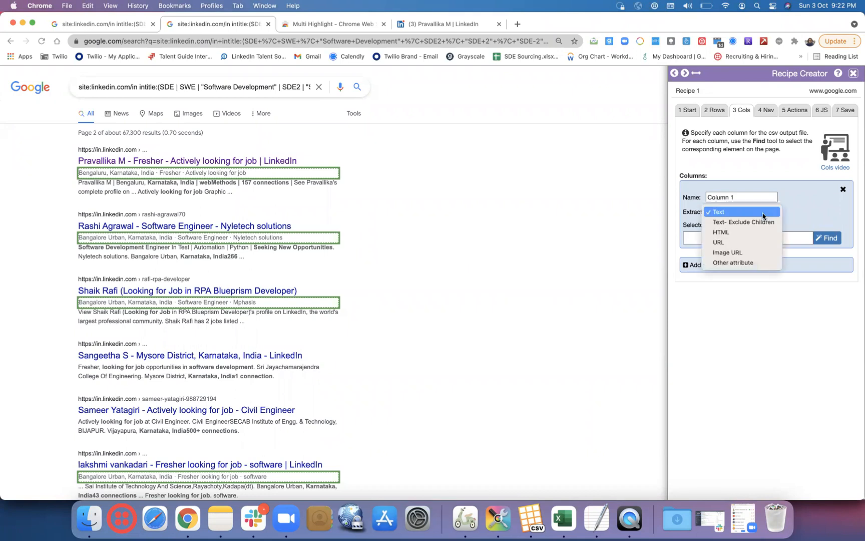
{"action": "left_click", "coordinate": [760, 223]}
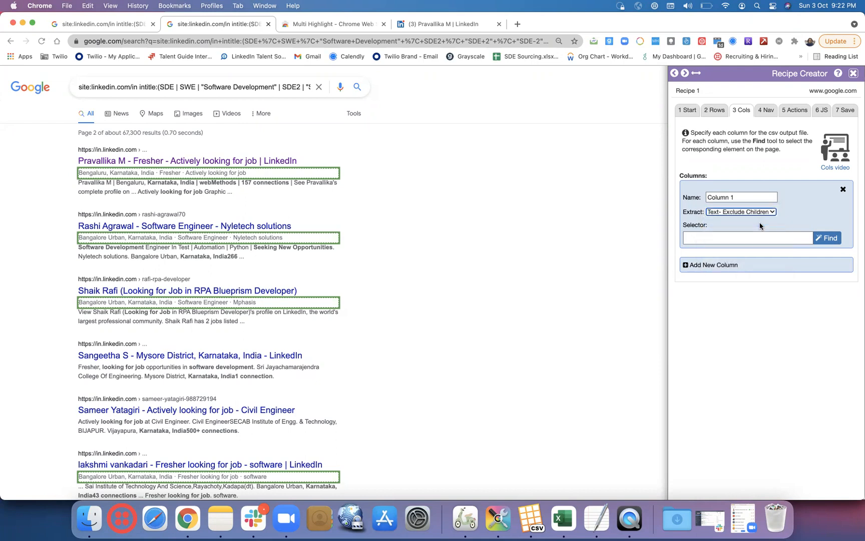
{"action": "left_click", "coordinate": [756, 212]}
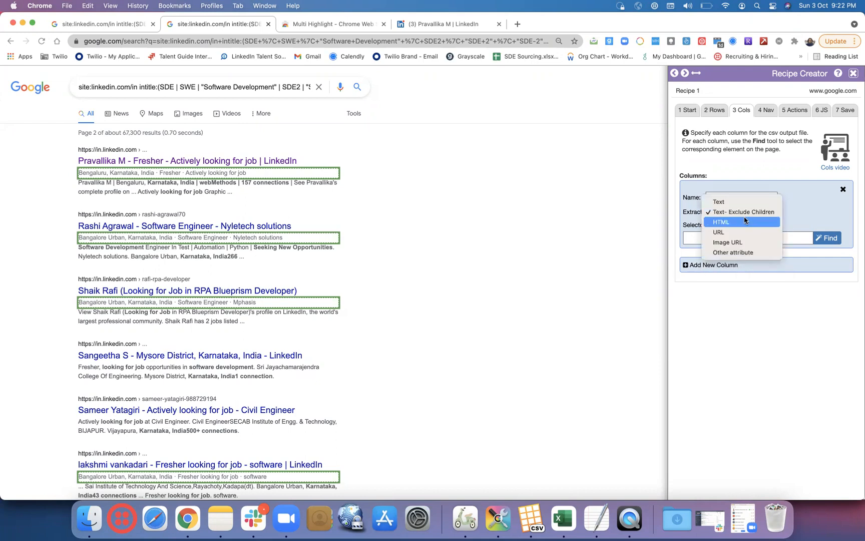
{"action": "left_click", "coordinate": [735, 201]}
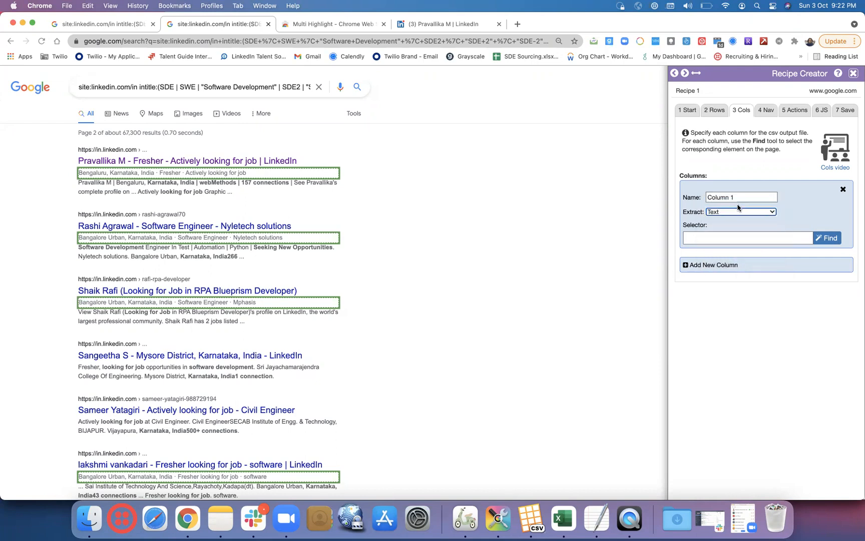
Try classes MUxGbd, wuQ4Ob, WZ8Tjf and the div element type on the first result's location line for Column 1, then abandon the selection
{"action": "left_click", "coordinate": [829, 238]}
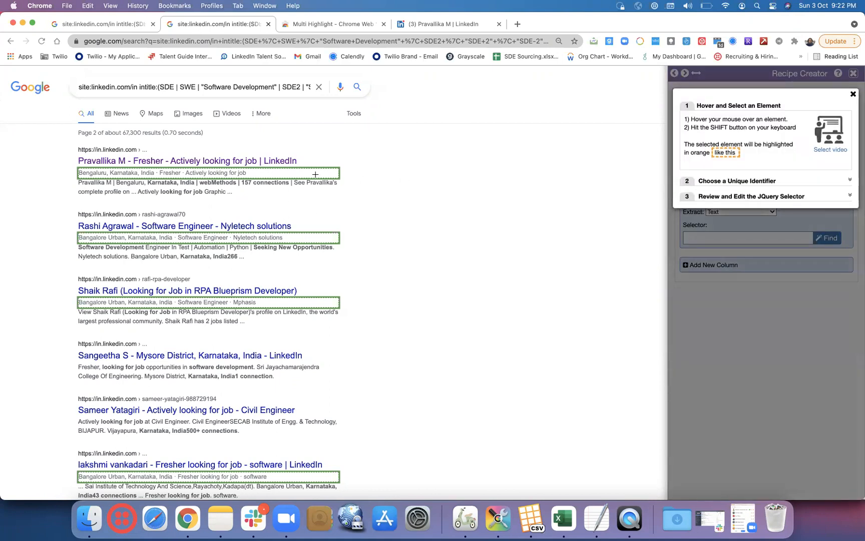
{"action": "key", "text": "shift"}
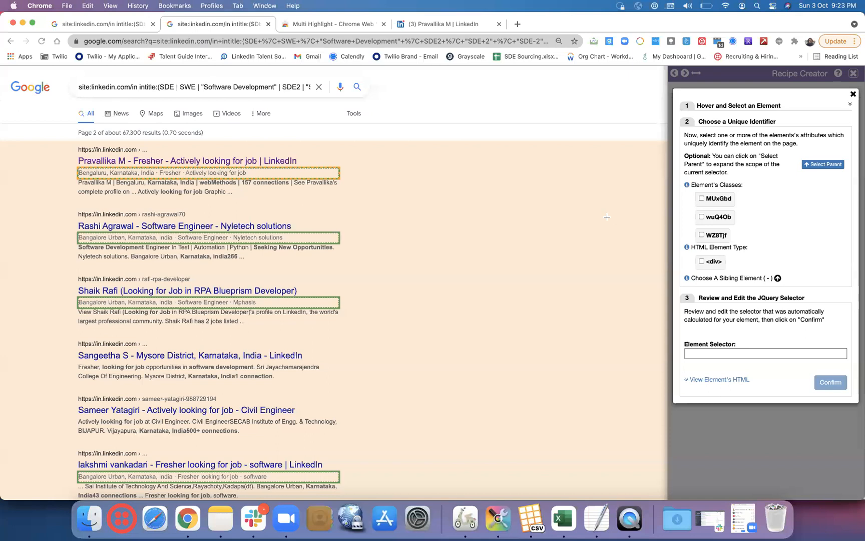
{"action": "left_click", "coordinate": [701, 199]}
{"action": "left_click", "coordinate": [702, 199]}
{"action": "left_click", "coordinate": [701, 199]}
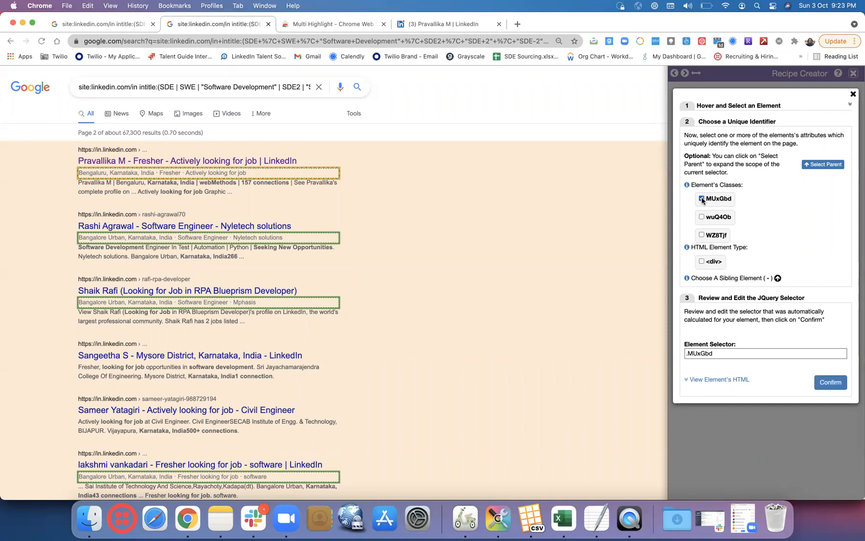
{"action": "left_click", "coordinate": [701, 199]}
{"action": "left_click", "coordinate": [701, 217]}
{"action": "left_click", "coordinate": [701, 218]}
{"action": "left_click", "coordinate": [702, 235]}
{"action": "left_click", "coordinate": [702, 234]}
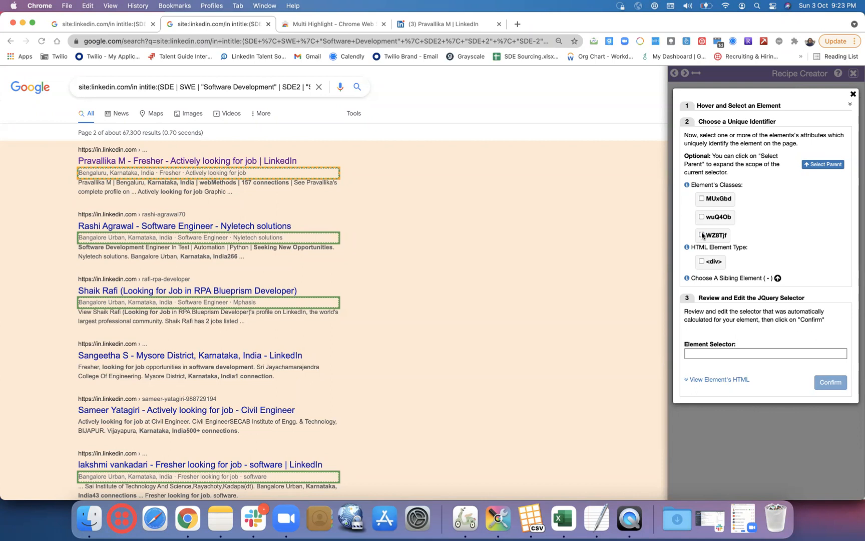
{"action": "left_click", "coordinate": [701, 262]}
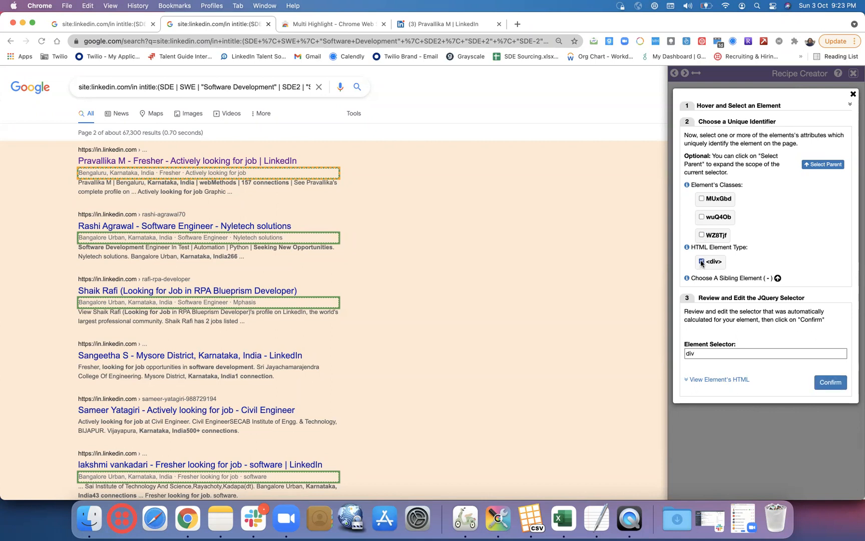
{"action": "left_click", "coordinate": [853, 94]}
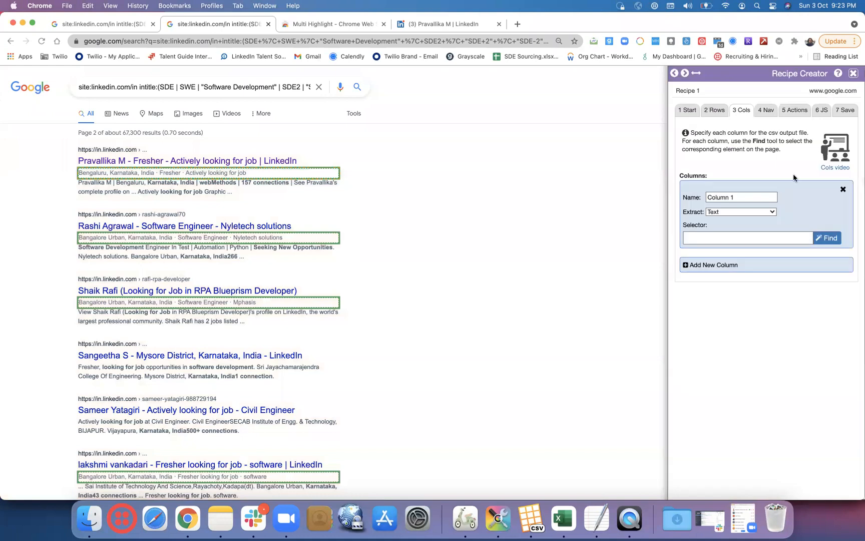
Set Column 1 to extract Text- Exclude Children and start choosing its element from the first result's location line
{"action": "left_click", "coordinate": [760, 212]}
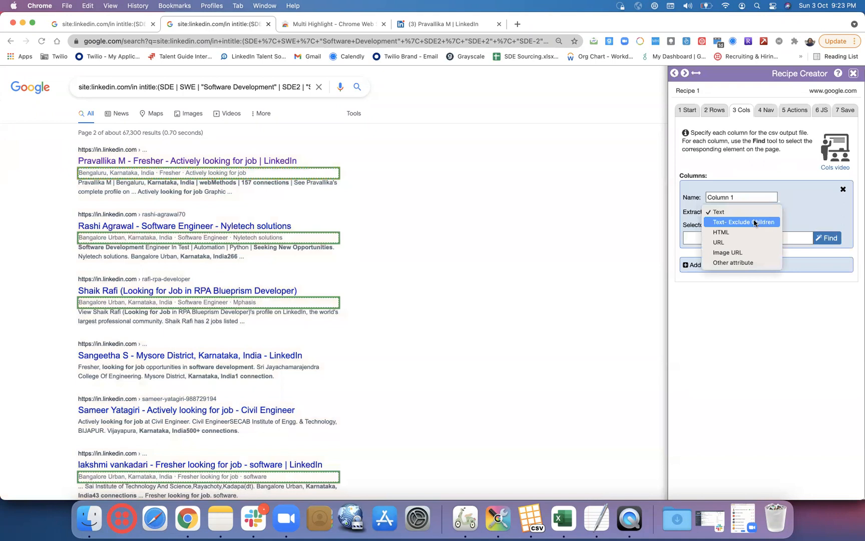
{"action": "left_click", "coordinate": [756, 222]}
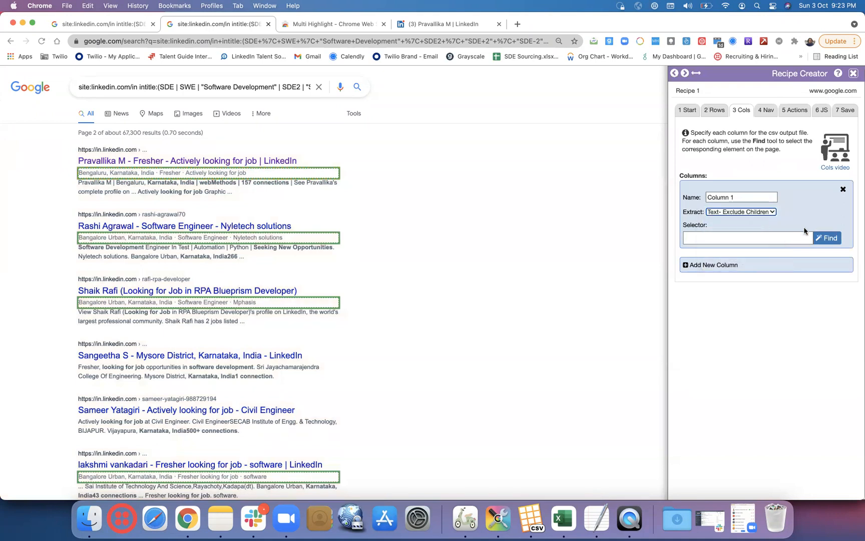
{"action": "left_click", "coordinate": [827, 237]}
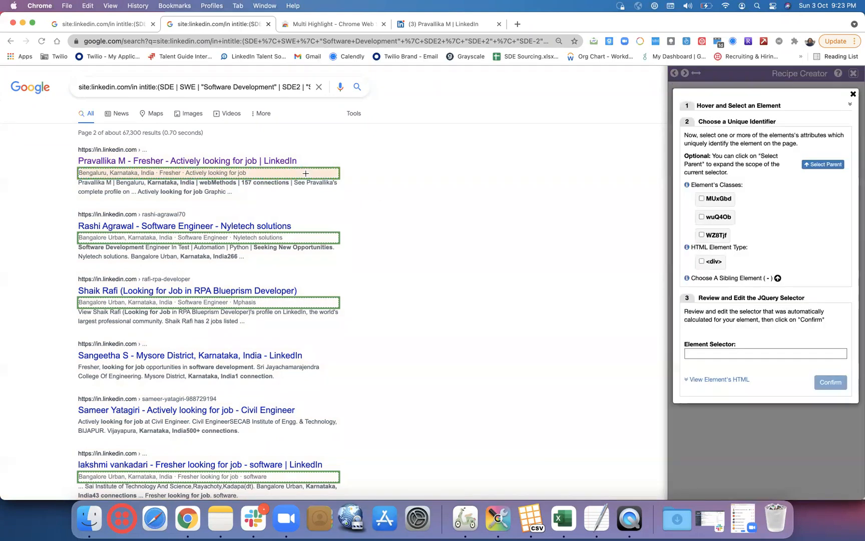